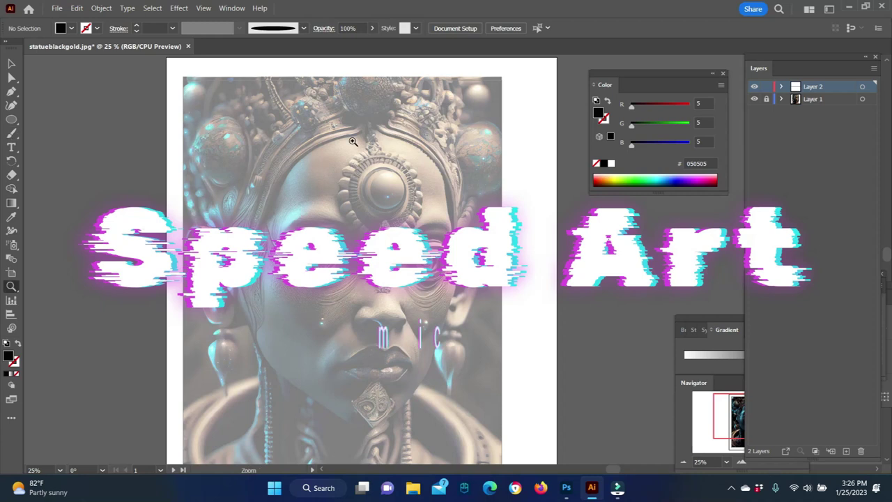
- Trace the crown ornament with a 0.75 pt black brush stroke and zoom in on it
drag(404, 180, 418, 198)
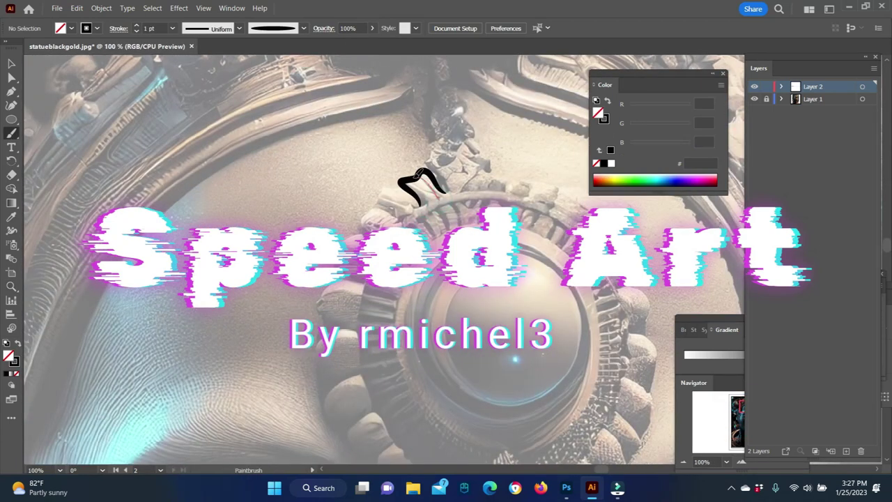
click(173, 28)
key(z)
click(413, 190)
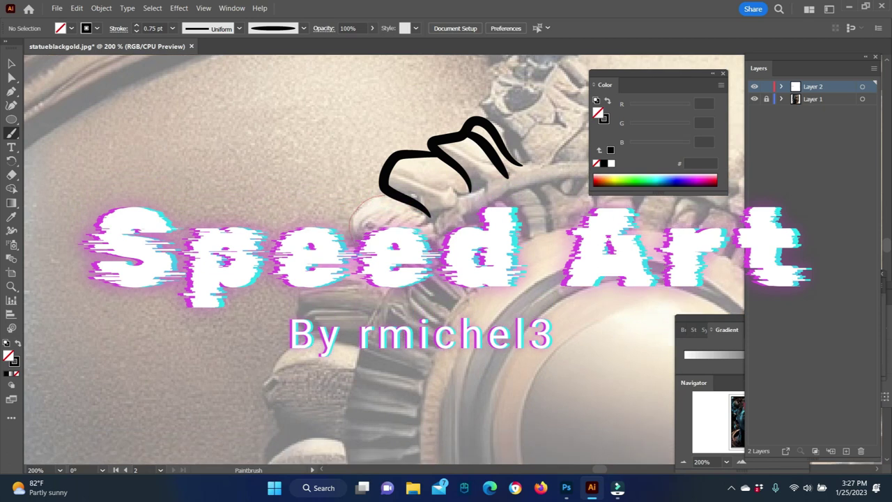
- Brush another black outline along the crown ornament toward the eye
key(b)
drag(349, 136, 298, 194)
scroll(298, 194, down, 3)
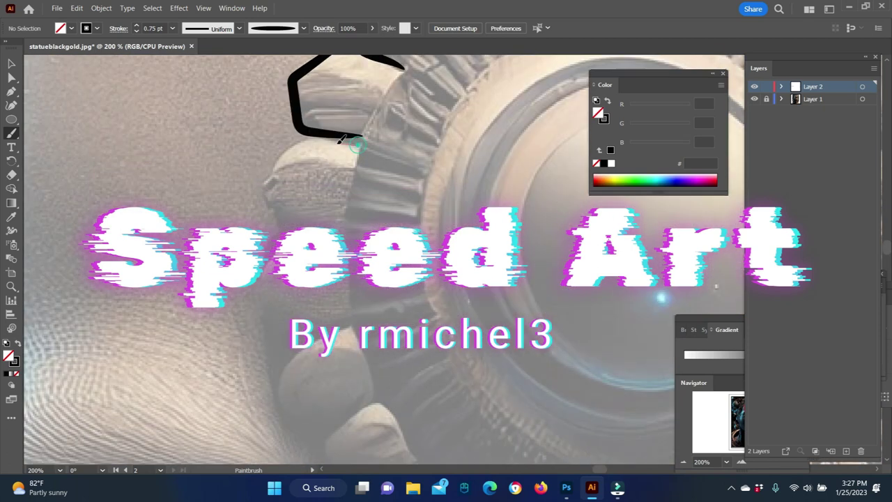
scroll(274, 117, down, 3)
scroll(309, 196, down, 3)
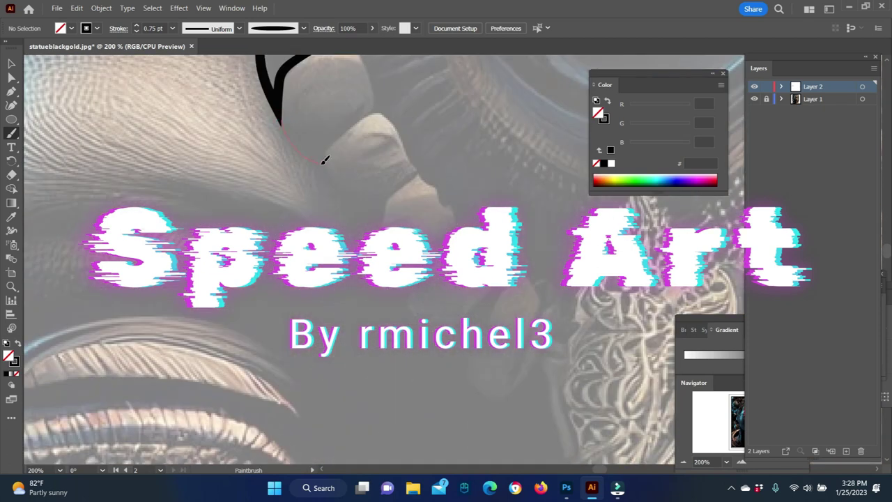
scroll(323, 159, down, 3)
scroll(350, 151, down, 3)
- Close the brush outline around the ornament near the eye and add outer strokes
drag(459, 93, 418, 48)
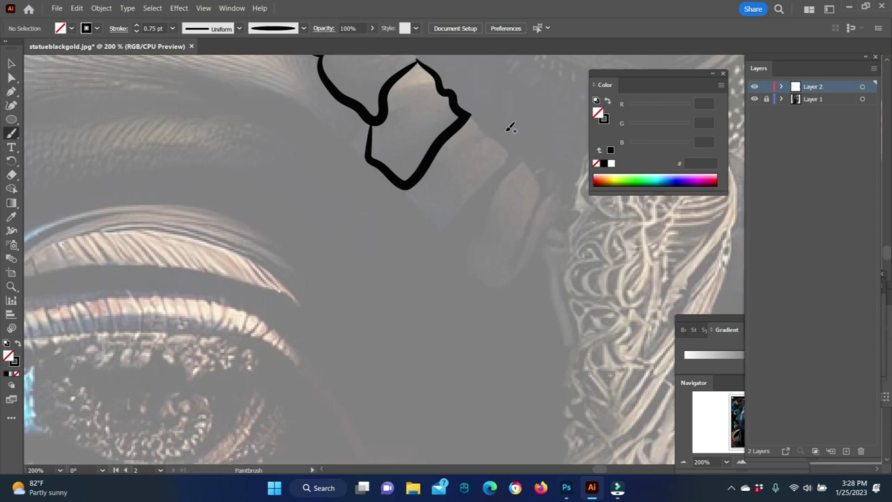
drag(398, 179, 398, 183)
drag(537, 171, 515, 270)
drag(563, 191, 514, 278)
scroll(563, 193, up, 5)
mouse_move(418, 286)
mouse_down()
mouse_move(373, 223)
mouse_move(352, 148)
mouse_up()
scroll(351, 149, up, 5)
- Brush outlines along the segments of the curling ornament
drag(359, 314, 348, 214)
scroll(348, 214, up, 5)
mouse_move(359, 291)
mouse_down()
mouse_move(428, 194)
mouse_move(468, 243)
mouse_up()
mouse_move(418, 225)
mouse_down()
mouse_move(454, 264)
mouse_move(418, 306)
mouse_up()
scroll(432, 244, up, 5)
drag(460, 254, 432, 285)
- Switch to the Pencil with black fill (Shift+X) and draw black shapes near the ornament's tip
key(n)
key(shift+x)
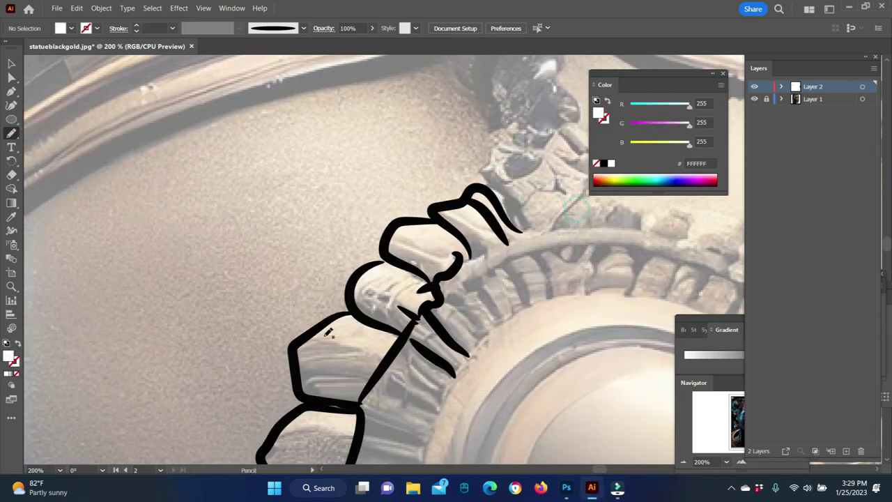
drag(470, 235, 481, 256)
scroll(480, 256, down, 3)
drag(466, 214, 500, 249)
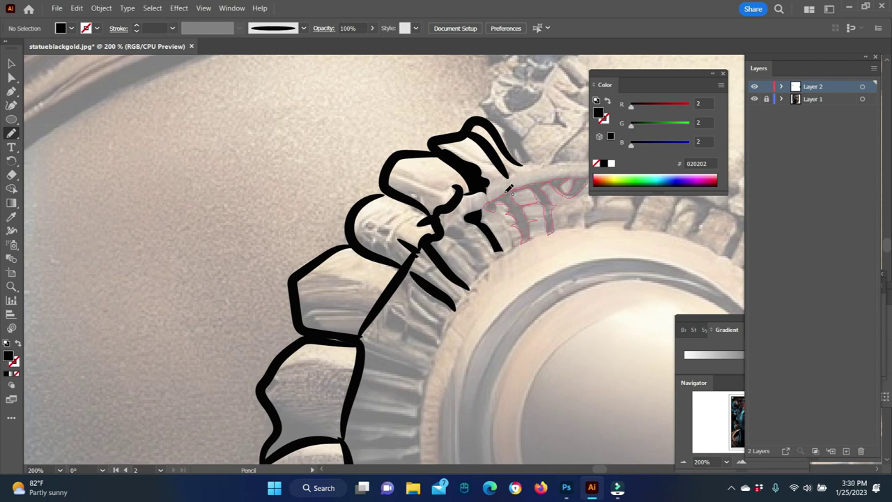
- Fill the first gaps between the ornament's segments with black pencil shapes
drag(509, 189, 507, 191)
scroll(508, 191, down, 3)
scroll(432, 202, down, 1)
mouse_move(403, 199)
mouse_down()
mouse_move(436, 257)
mouse_move(413, 259)
mouse_move(390, 220)
mouse_move(422, 251)
mouse_up()
scroll(392, 221, down, 2)
scroll(411, 237, down, 3)
mouse_move(357, 195)
mouse_down()
mouse_move(409, 225)
mouse_move(418, 235)
mouse_move(409, 251)
mouse_up()
mouse_move(420, 154)
mouse_down()
mouse_move(425, 189)
mouse_move(402, 169)
mouse_move(365, 202)
mouse_up()
- Fill further dark gaps along the segmented ornament with black shapes
scroll(430, 186, down, 3)
scroll(466, 210, down, 1)
drag(444, 154, 445, 157)
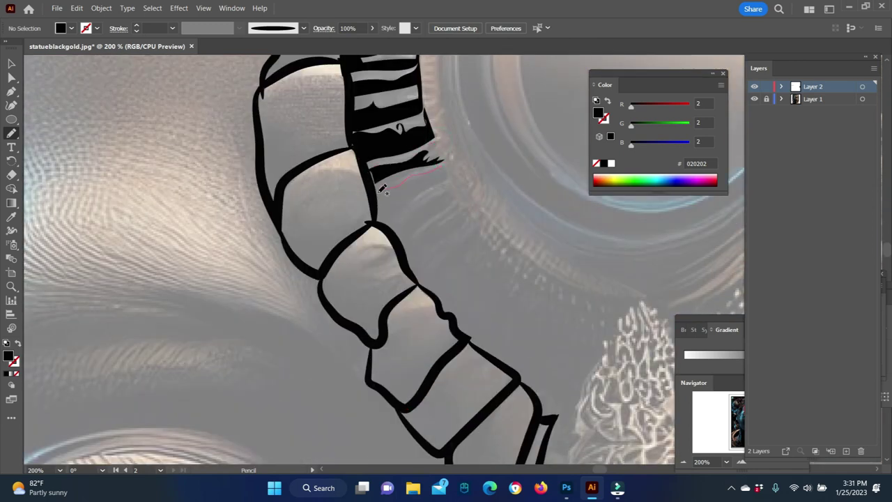
scroll(446, 161, down, 1)
mouse_move(401, 180)
mouse_down()
mouse_move(458, 280)
mouse_move(543, 357)
mouse_up()
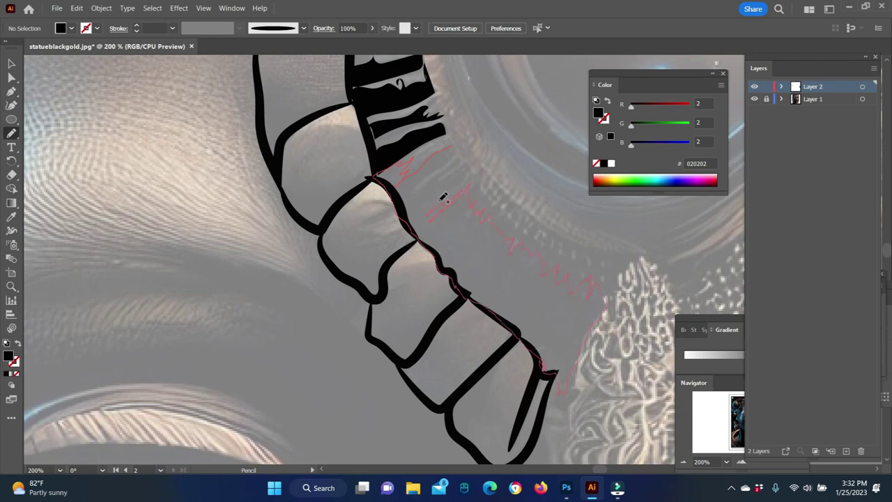
drag(447, 157, 516, 215)
scroll(446, 251, down, 5)
- Zoom in closer and fill the nearby shadowed areas with black shapes
key(ctrl+plus)
mouse_move(132, 177)
mouse_down()
mouse_move(169, 227)
mouse_move(136, 180)
mouse_move(175, 149)
mouse_up()
drag(172, 117, 224, 159)
scroll(225, 159, up, 5)
drag(251, 293, 299, 320)
mouse_move(222, 226)
mouse_down()
mouse_move(200, 266)
mouse_move(257, 234)
mouse_up()
- Extend the black shadow mass upward and close its left edge into a filled shape
scroll(274, 264, up, 1)
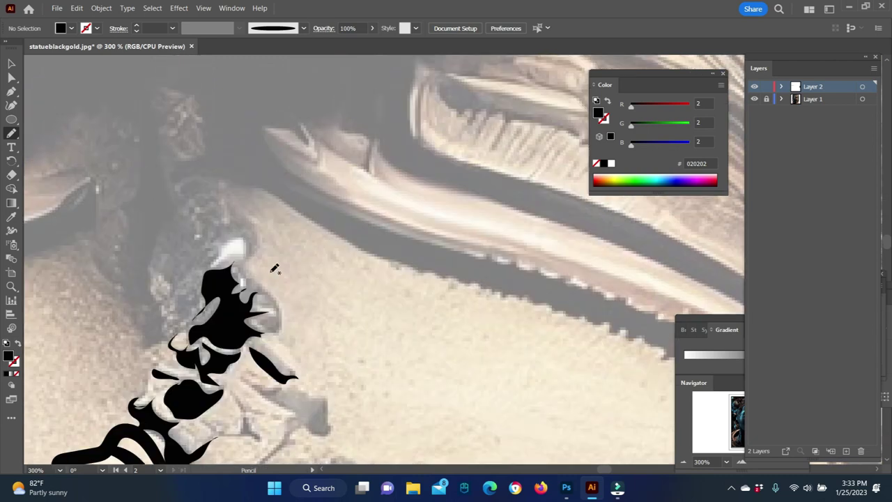
scroll(274, 264, up, 1)
drag(213, 310, 204, 212)
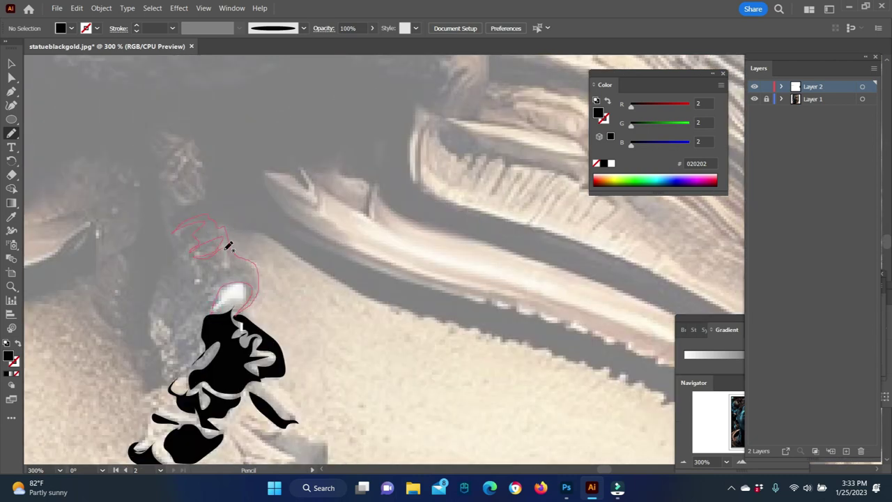
scroll(214, 318, up, 1)
drag(144, 168, 127, 255)
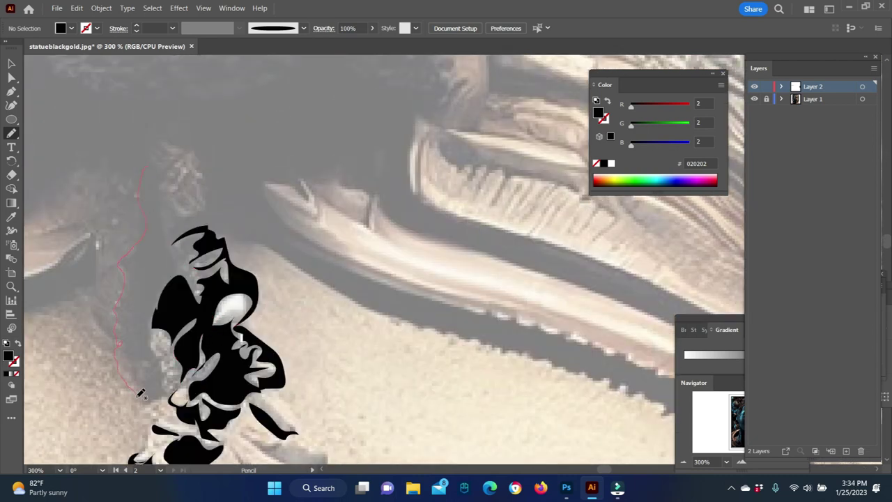
drag(152, 342, 168, 231)
drag(188, 146, 188, 148)
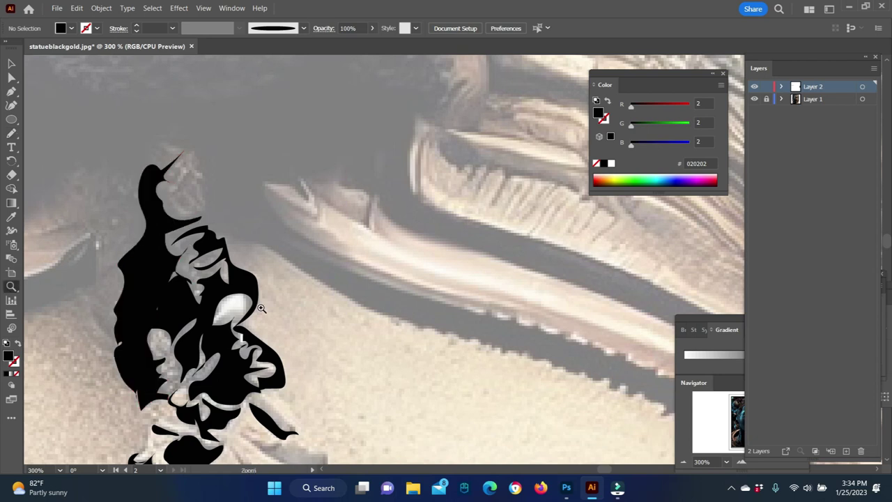
- Fill the first gaps along the arched ring and add a small black mark beside it
scroll(390, 257, up, 1)
scroll(390, 258, down, 5)
scroll(309, 179, down, 2)
mouse_move(294, 190)
mouse_down()
mouse_move(272, 212)
mouse_move(286, 197)
mouse_up()
scroll(272, 212, down, 5)
drag(413, 155, 341, 201)
drag(592, 235, 627, 250)
mouse_move(432, 314)
mouse_down()
mouse_move(362, 251)
mouse_move(401, 236)
mouse_up()
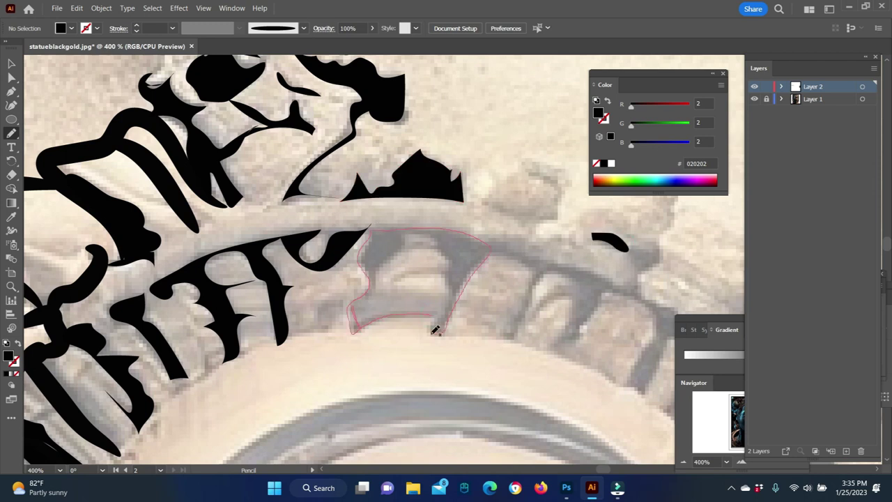
- Fill the next gaps in the ring with closed black pencil shapes
mouse_move(488, 252)
mouse_down()
mouse_move(514, 326)
mouse_move(574, 318)
mouse_move(630, 378)
mouse_up()
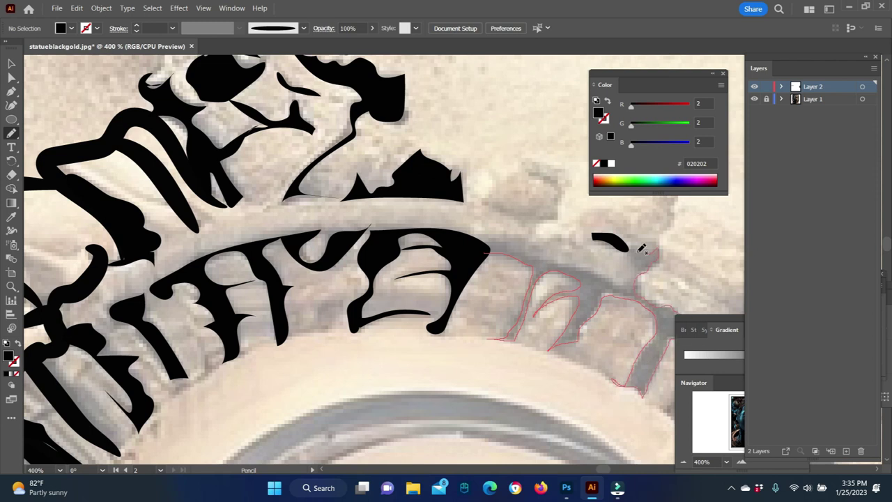
drag(641, 248, 490, 252)
scroll(488, 279, right, 5)
mouse_move(363, 182)
mouse_down()
mouse_move(344, 243)
mouse_move(357, 202)
mouse_up()
mouse_move(216, 174)
mouse_down()
mouse_move(249, 195)
mouse_move(214, 174)
mouse_up()
scroll(365, 267, down, 4)
- Continue filling ring gaps while panning down, tracing a shape below them
mouse_move(378, 160)
mouse_down()
mouse_move(433, 184)
mouse_move(413, 294)
mouse_move(392, 245)
mouse_up()
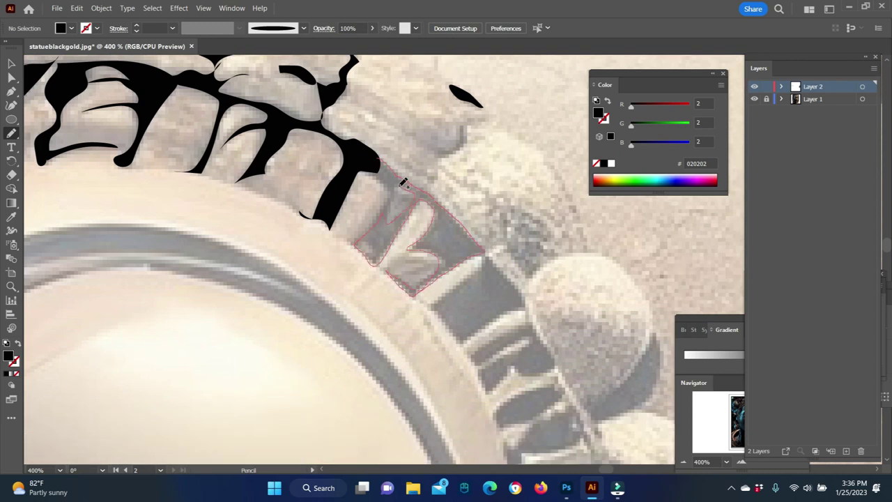
drag(402, 182, 379, 161)
scroll(390, 170, down, 1)
scroll(418, 171, down, 1)
drag(484, 171, 526, 169)
scroll(487, 171, down, 1)
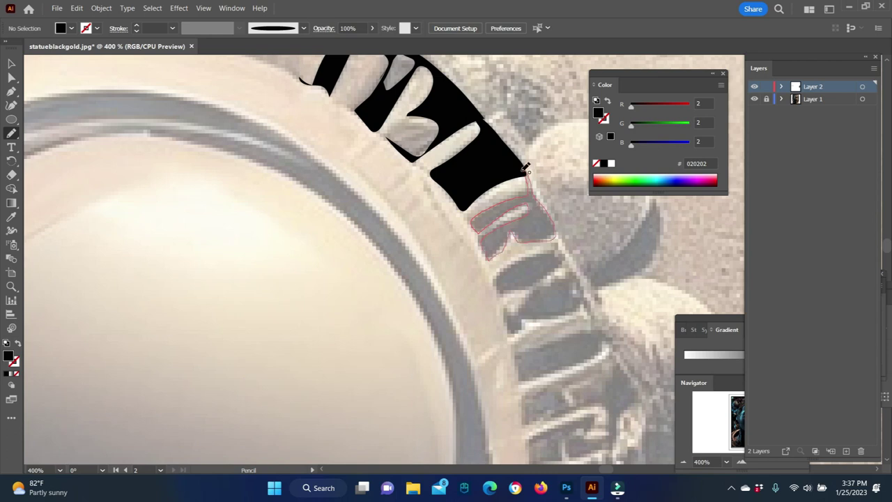
scroll(526, 169, down, 1)
mouse_move(514, 243)
mouse_down()
mouse_move(592, 255)
mouse_move(527, 275)
mouse_up()
scroll(587, 210, down, 1)
- Outline and close the next dark gap along the ring into a black shape
drag(586, 210, 650, 264)
scroll(612, 280, down, 1)
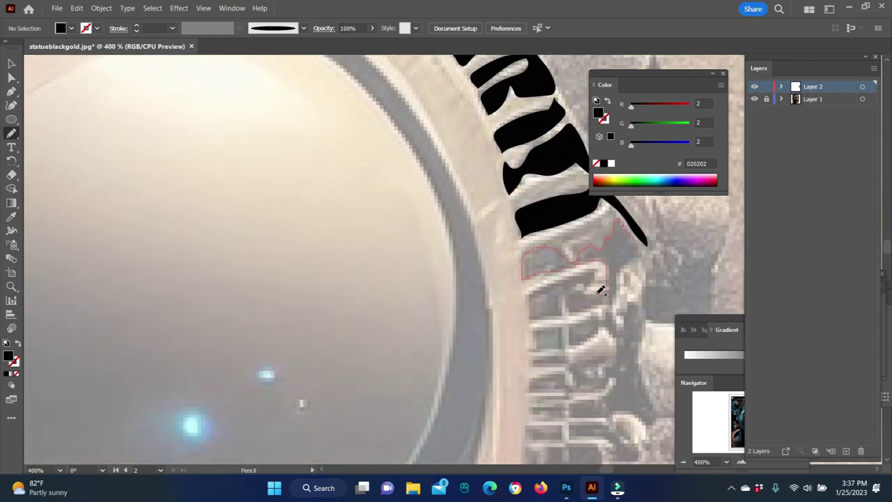
scroll(573, 257, down, 3)
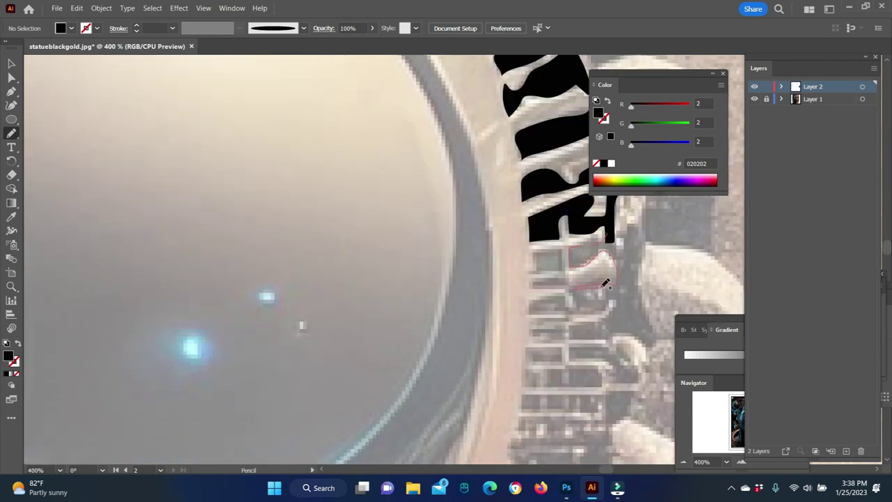
drag(616, 297, 654, 335)
drag(625, 237, 617, 241)
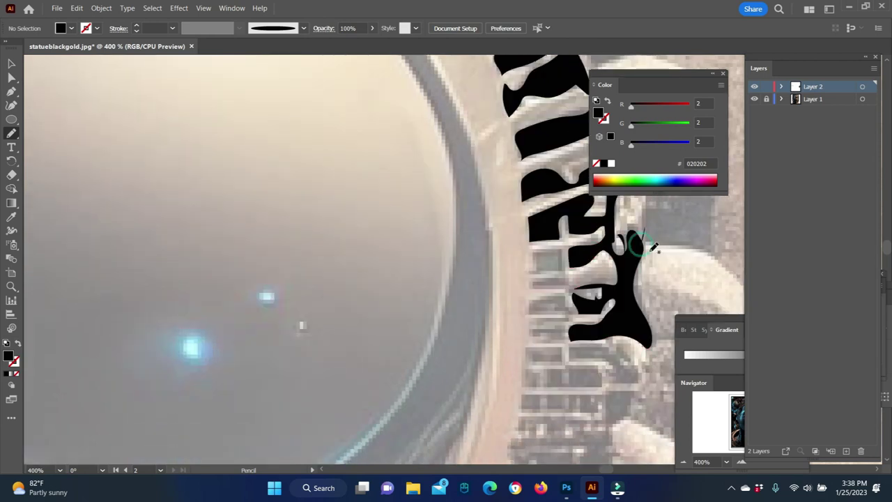
scroll(492, 282, up, 2)
scroll(492, 282, right, 3)
- Outline and fill the dark area below the ring shapes in black
drag(500, 288, 492, 323)
scroll(533, 339, down, 5)
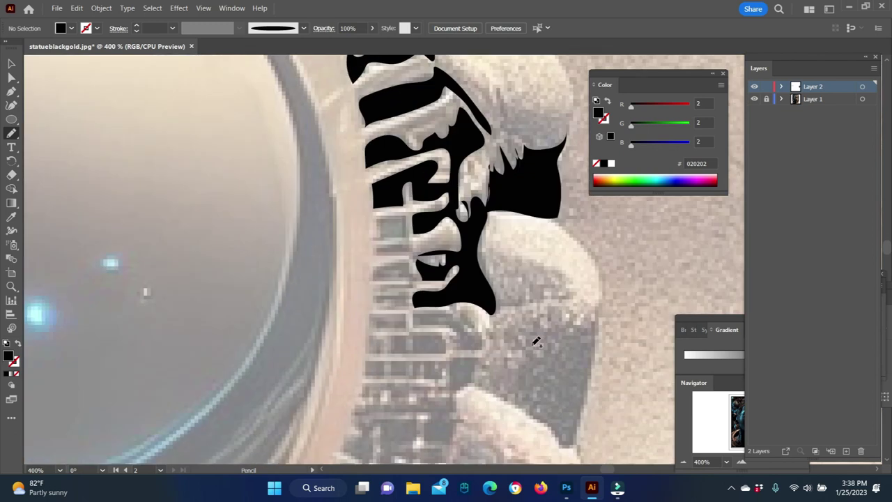
scroll(432, 237, down, 2)
mouse_move(403, 210)
mouse_down()
mouse_move(412, 256)
mouse_move(482, 288)
mouse_up()
mouse_move(418, 264)
mouse_down()
mouse_move(390, 279)
mouse_move(408, 323)
mouse_up()
drag(369, 293, 380, 306)
scroll(514, 339, down, 3)
- Fill another dark gap under the ring, reaching down the ribbed column
mouse_move(370, 249)
mouse_down()
mouse_move(383, 254)
mouse_move(473, 234)
mouse_up()
scroll(443, 328, down, 3)
drag(362, 200, 384, 201)
mouse_move(453, 193)
mouse_down()
mouse_move(377, 204)
mouse_move(383, 217)
mouse_up()
scroll(375, 202, down, 2)
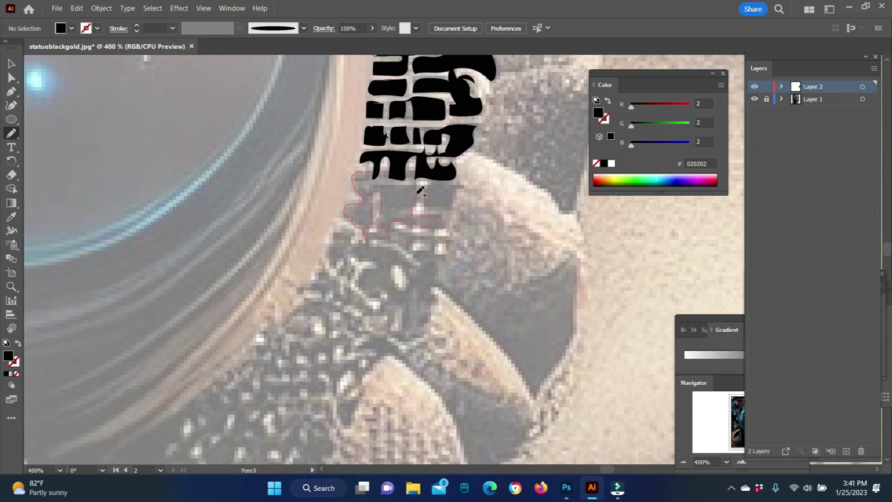
- Fill the outlined gap and trace the large shadow below the ring in black
drag(363, 185, 358, 175)
drag(423, 187, 422, 188)
scroll(436, 228, down, 2)
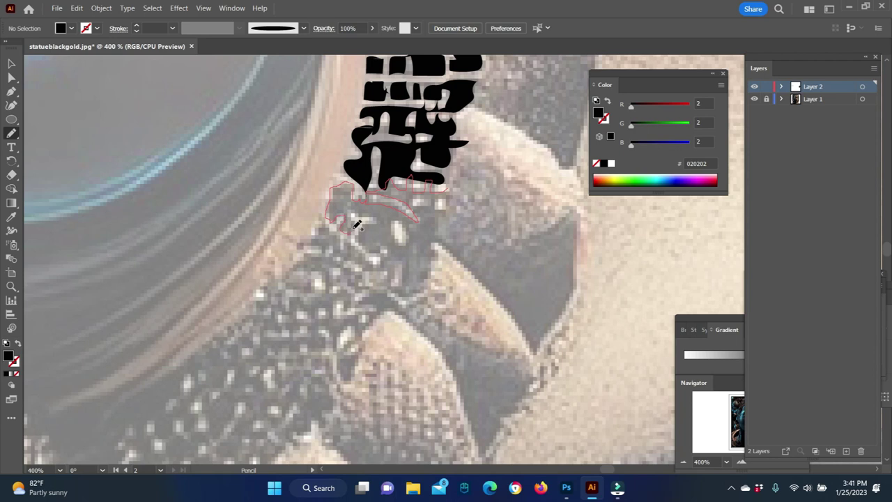
drag(437, 241, 538, 240)
drag(426, 193, 428, 195)
scroll(446, 186, down, 5)
drag(370, 160, 312, 143)
drag(381, 168, 383, 168)
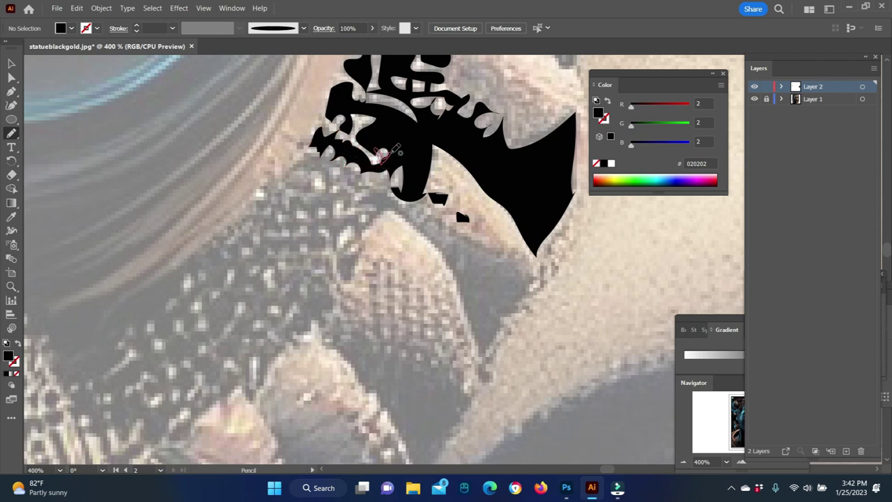
- Fill the shadow along the statue's edge and draw a long black spike reaching down-left
drag(429, 234, 503, 311)
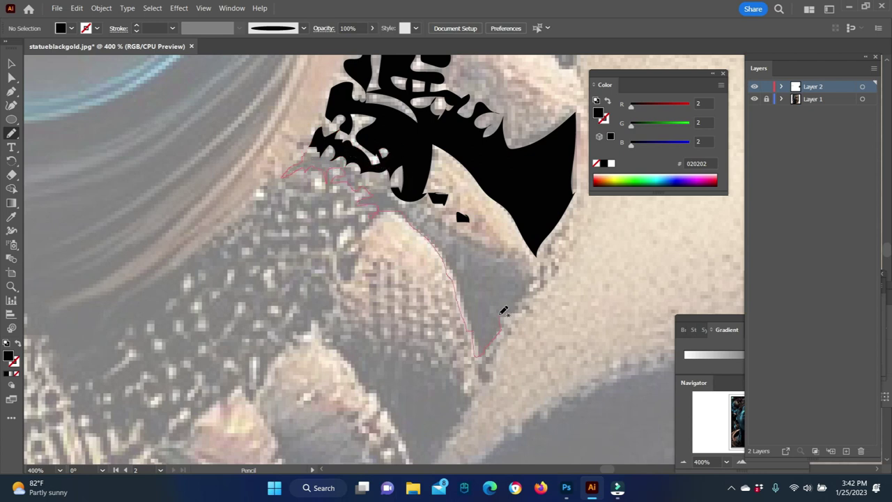
drag(342, 201, 333, 173)
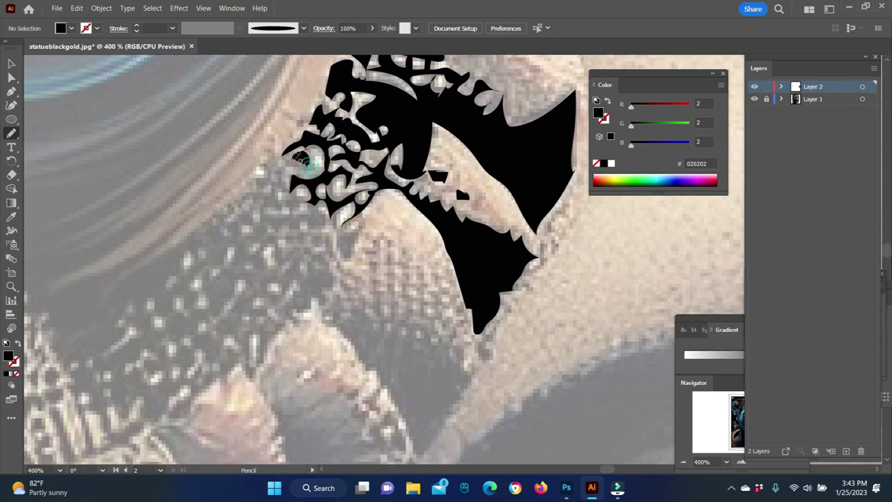
scroll(327, 171, down, 1)
drag(276, 178, 281, 175)
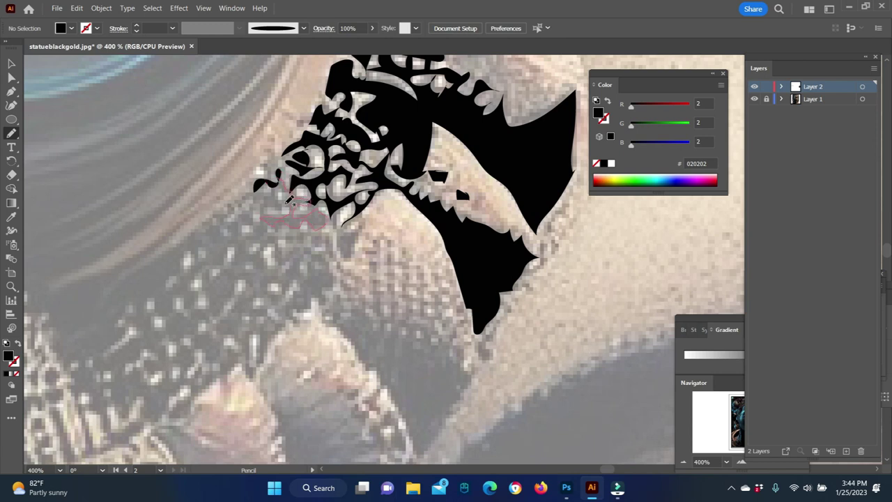
drag(267, 201, 265, 203)
mouse_move(326, 220)
mouse_down()
mouse_move(340, 232)
mouse_move(341, 223)
mouse_up()
mouse_move(241, 169)
mouse_down()
mouse_move(81, 380)
mouse_move(96, 447)
mouse_up()
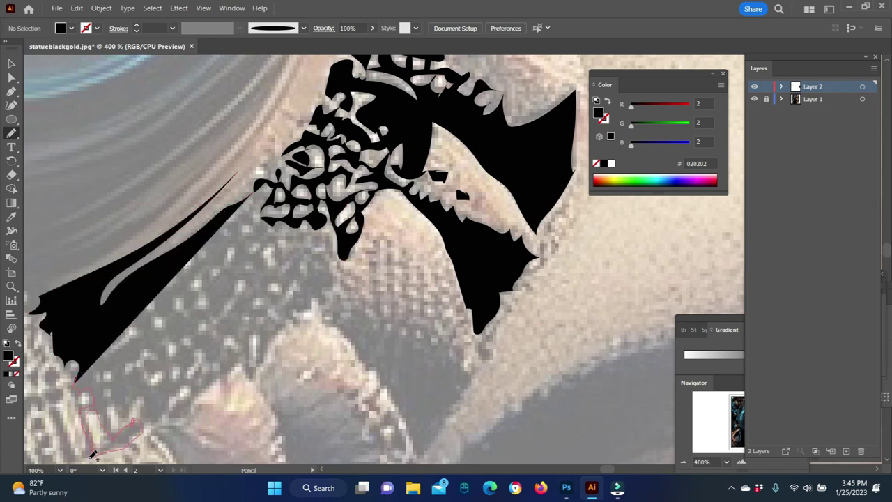
- Fill the dark areas below the spike with black pencil shapes
scroll(113, 392, down, 3)
drag(74, 258, 94, 324)
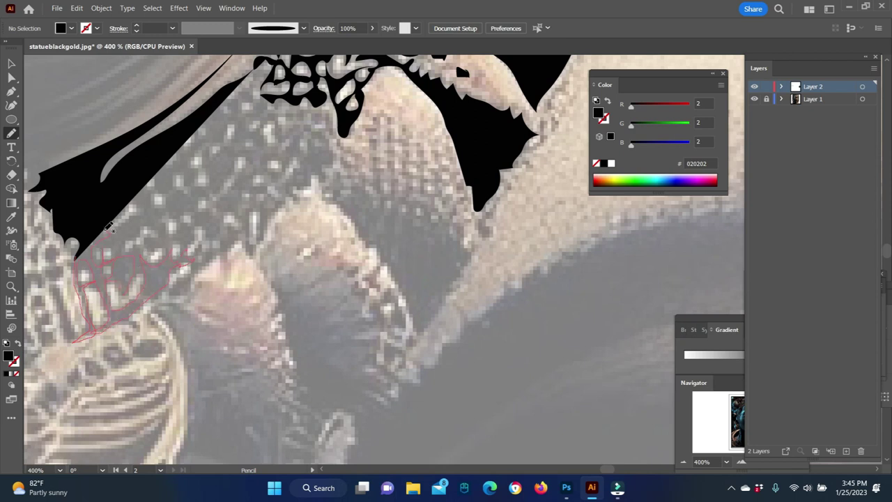
drag(109, 224, 106, 228)
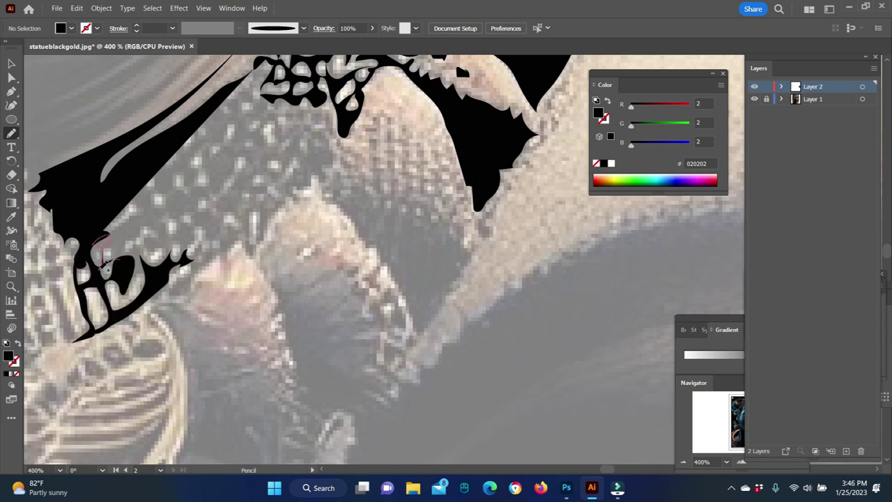
drag(115, 230, 184, 214)
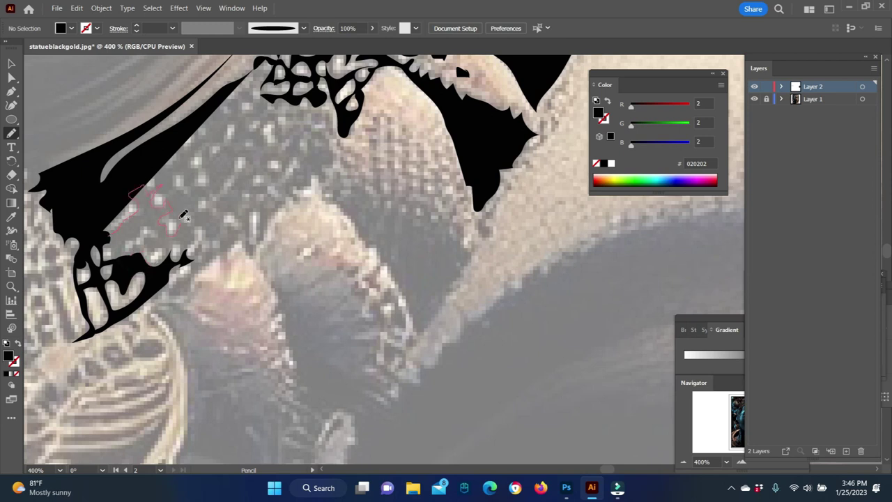
drag(109, 234, 110, 235)
scroll(277, 78, up, 1)
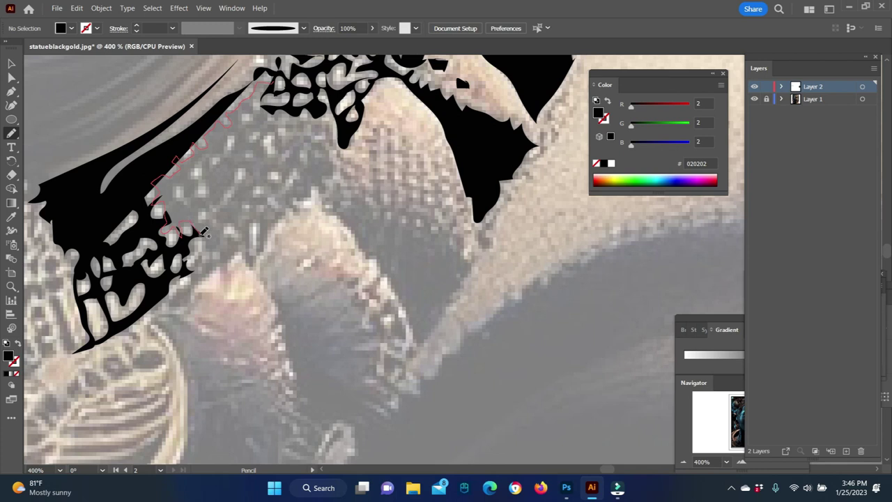
- Fill the crest's dark patches and the gaps between its spikes in black
drag(225, 220, 223, 196)
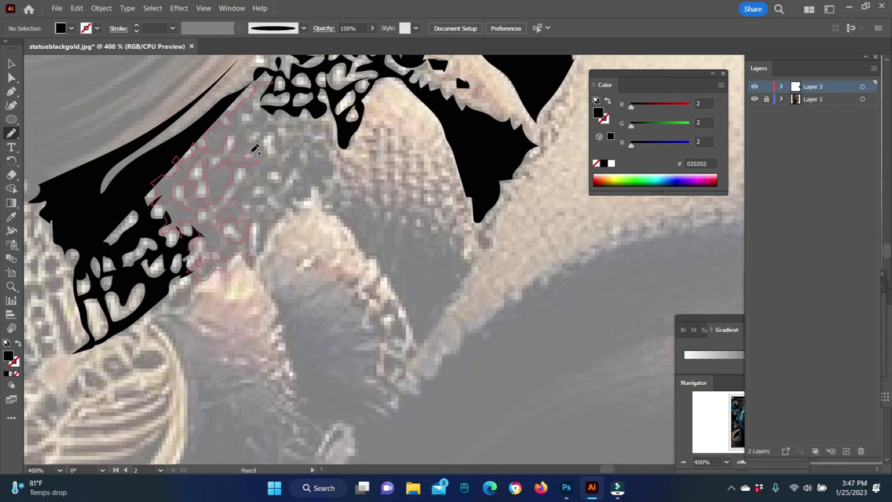
mouse_move(243, 120)
mouse_down()
mouse_move(261, 94)
mouse_move(273, 153)
mouse_up()
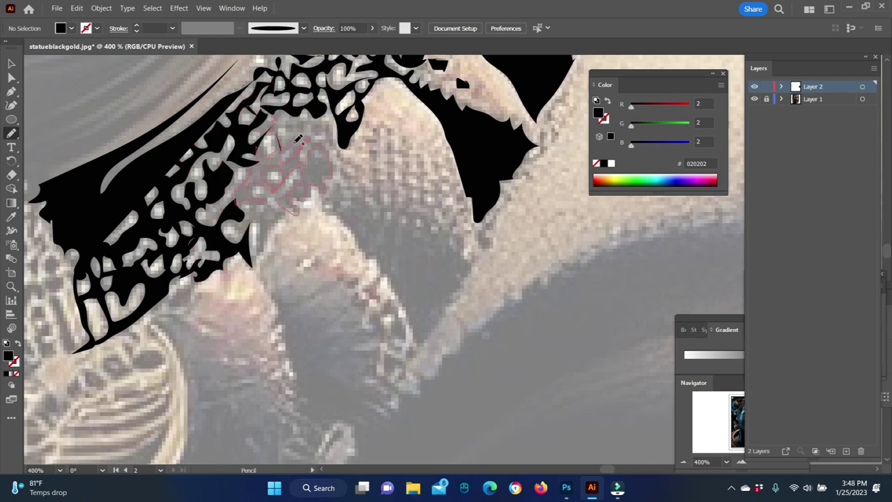
drag(293, 117, 296, 120)
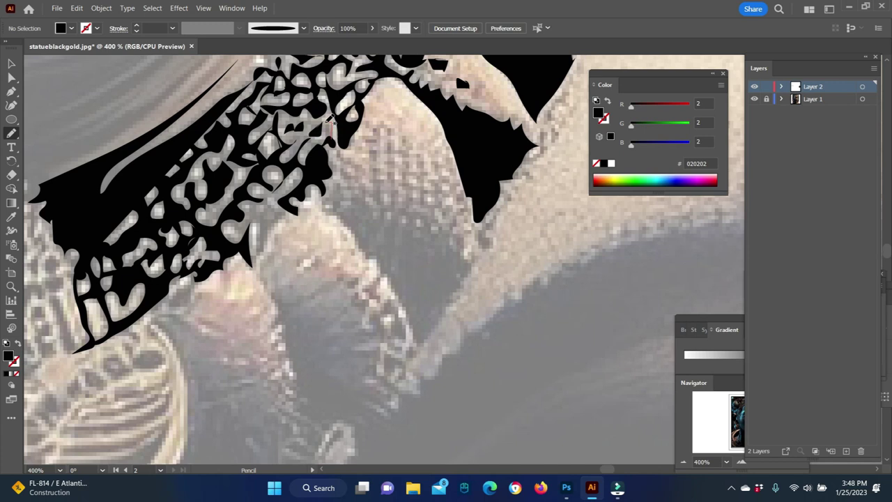
scroll(266, 167, down, 2)
mouse_move(264, 167)
mouse_down()
mouse_move(284, 152)
mouse_move(251, 149)
mouse_up()
drag(319, 147, 464, 182)
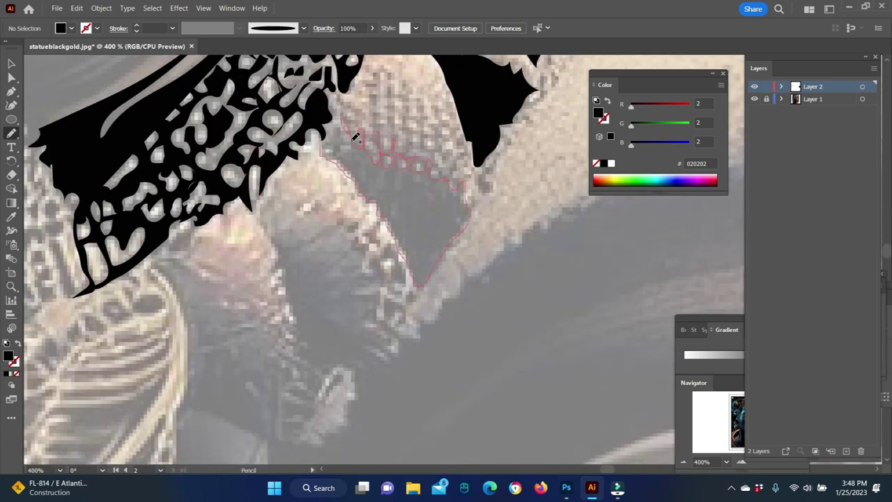
- Trace black-filled Pencil shapes down along the shoulder curve below the helmet
drag(324, 148, 320, 148)
scroll(320, 147, down, 3)
drag(257, 124, 352, 170)
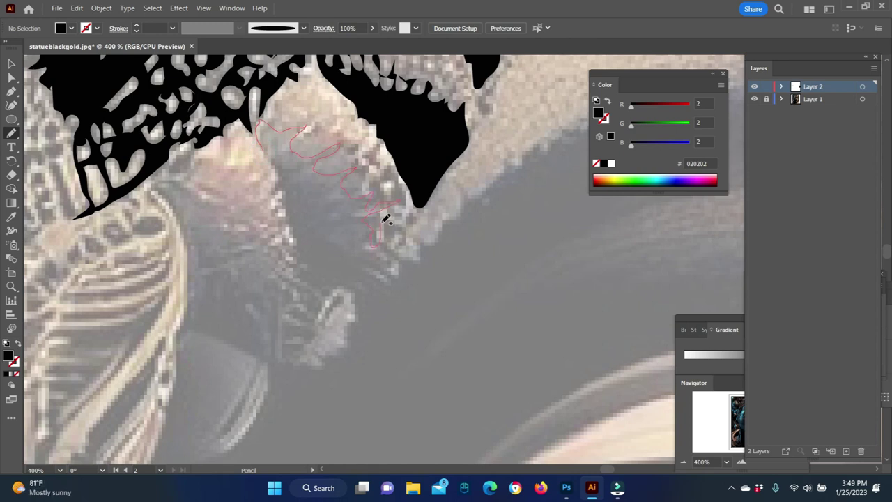
drag(282, 178, 279, 177)
scroll(278, 177, up, 3)
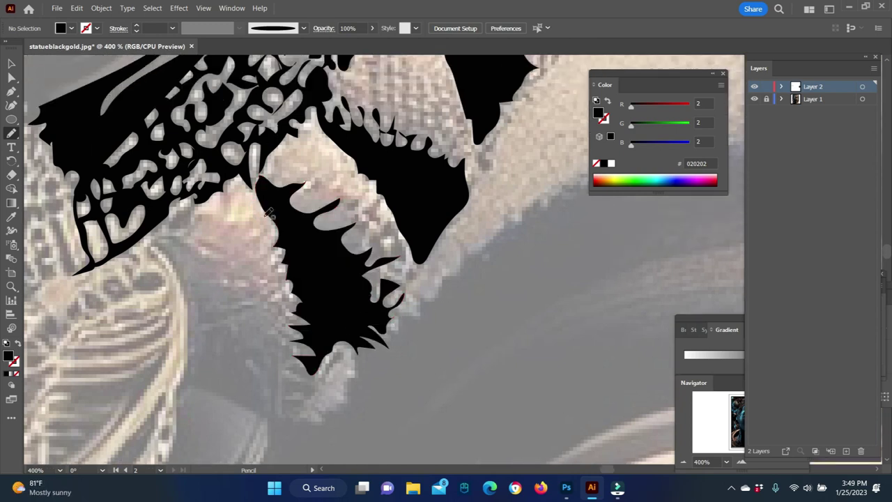
scroll(185, 110, down, 4)
drag(185, 110, 209, 286)
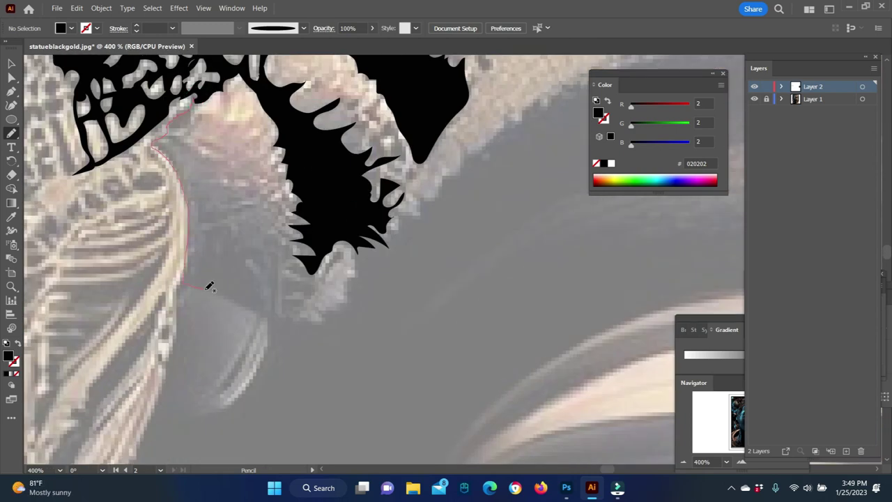
mouse_move(217, 166)
mouse_down()
mouse_move(195, 126)
mouse_move(265, 161)
mouse_up()
- Fill the dark patches on the helmet with adjacent black Pencil shapes
scroll(188, 126, down, 5)
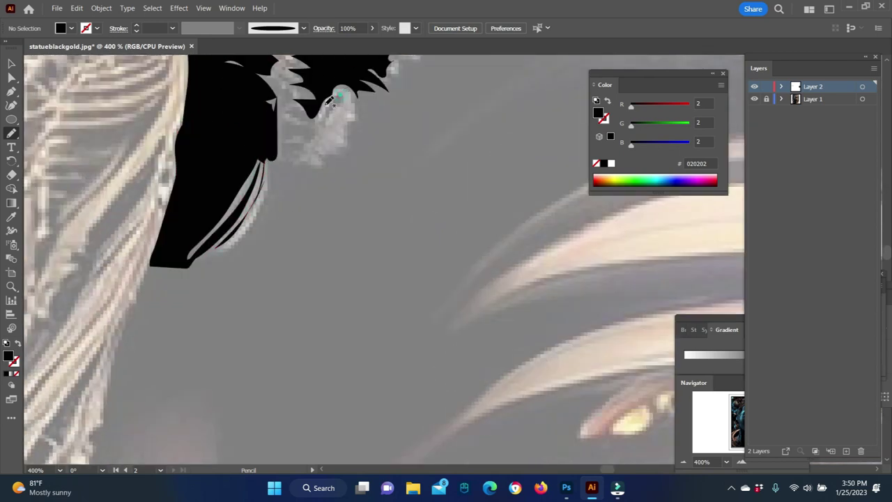
scroll(272, 203, up, 3)
scroll(293, 265, up, 3)
scroll(488, 209, up, 3)
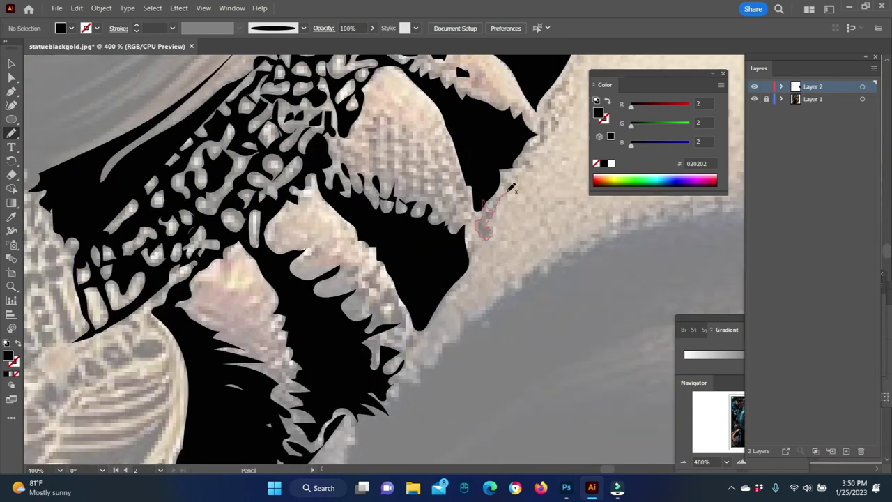
scroll(427, 202, up, 3)
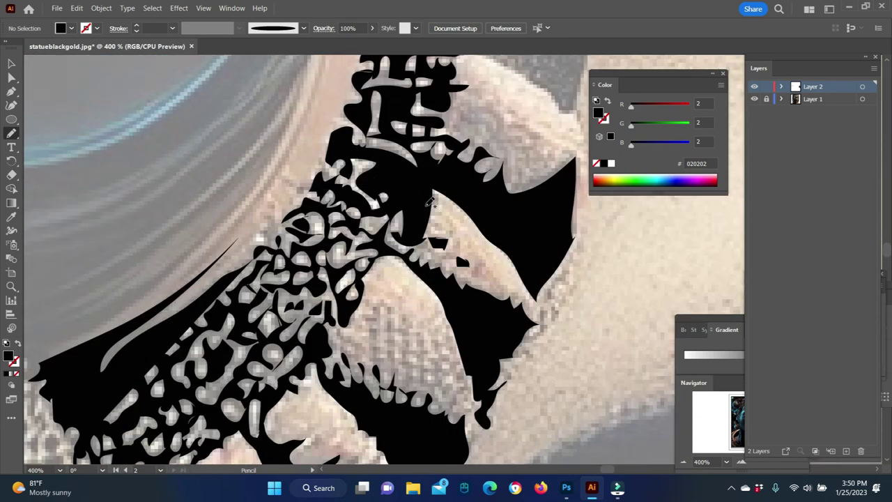
scroll(349, 223, up, 2)
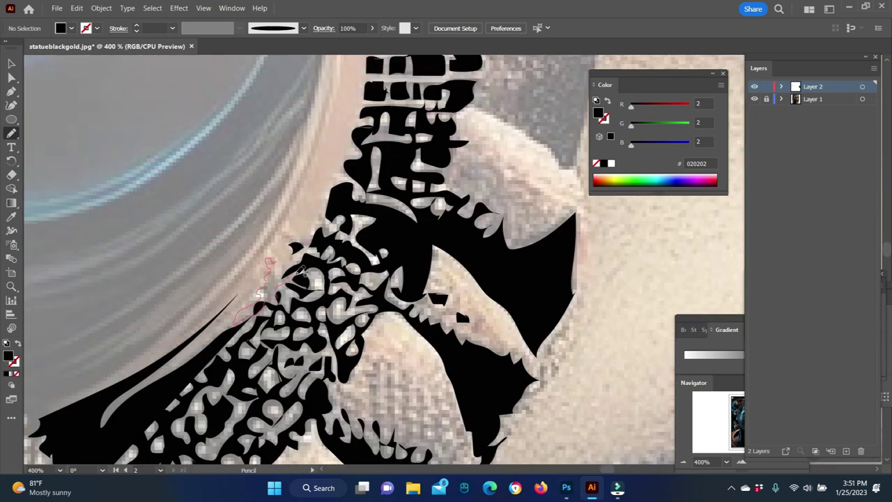
scroll(399, 278, down, 5)
scroll(399, 279, left, 5)
scroll(317, 146, down, 3)
drag(317, 146, 348, 279)
drag(345, 183, 373, 167)
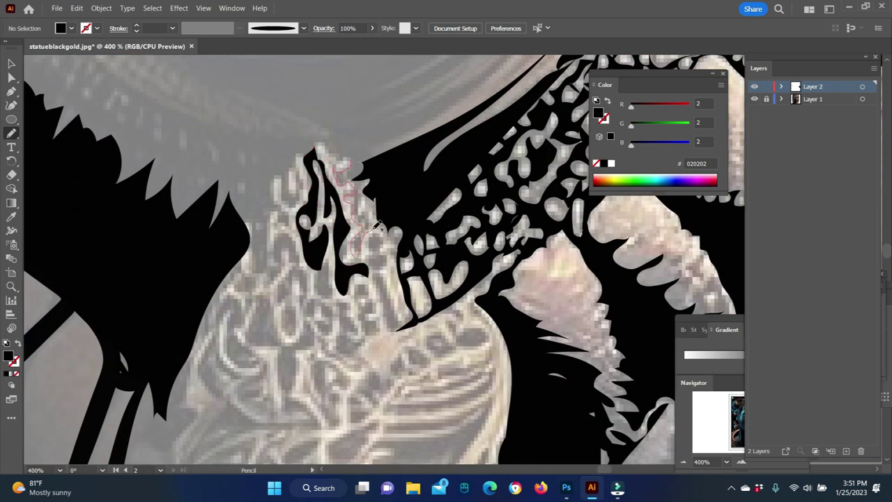
scroll(373, 169, down, 3)
mouse_move(376, 209)
mouse_down()
mouse_move(382, 155)
mouse_move(390, 152)
mouse_up()
scroll(299, 160, up, 3)
- Add black spiky shadow shapes along the helmet's lower edge
mouse_move(296, 171)
mouse_down()
mouse_move(291, 153)
mouse_move(342, 118)
mouse_up()
drag(278, 153, 250, 137)
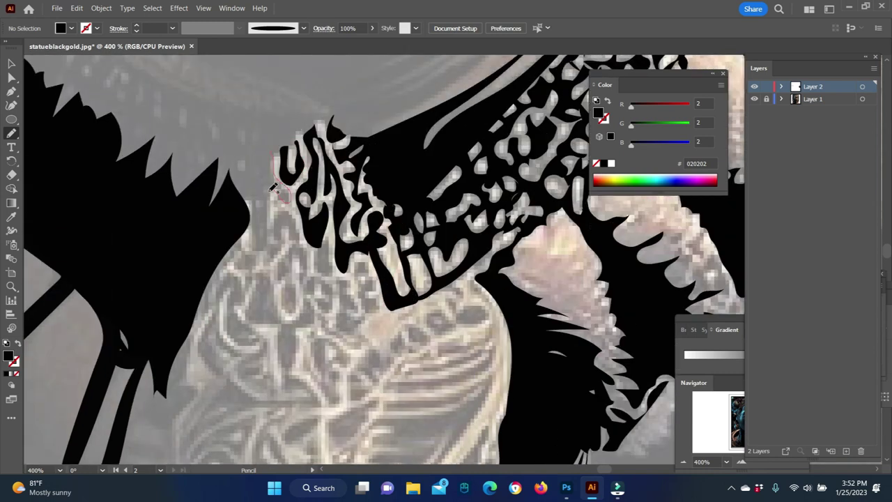
drag(307, 129, 317, 121)
scroll(303, 181, down, 2)
mouse_move(279, 174)
mouse_down()
mouse_move(301, 183)
mouse_move(255, 194)
mouse_up()
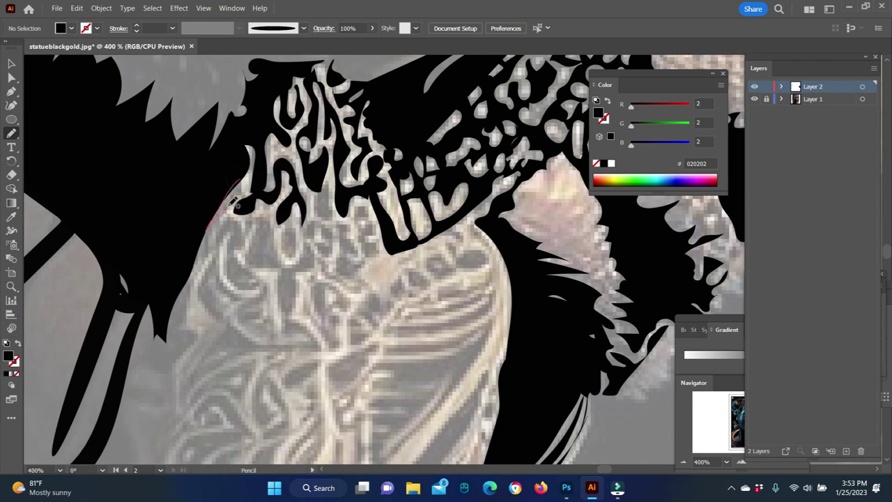
scroll(237, 202, down, 2)
drag(226, 164, 262, 225)
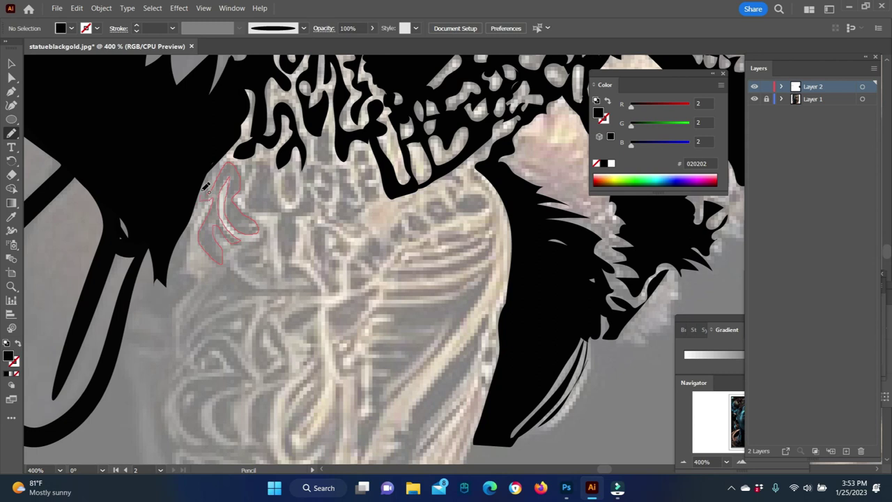
- Trace black loops, swirls, small details and blobs in the ornate shoulder pattern
drag(206, 187, 206, 187)
drag(250, 156, 247, 154)
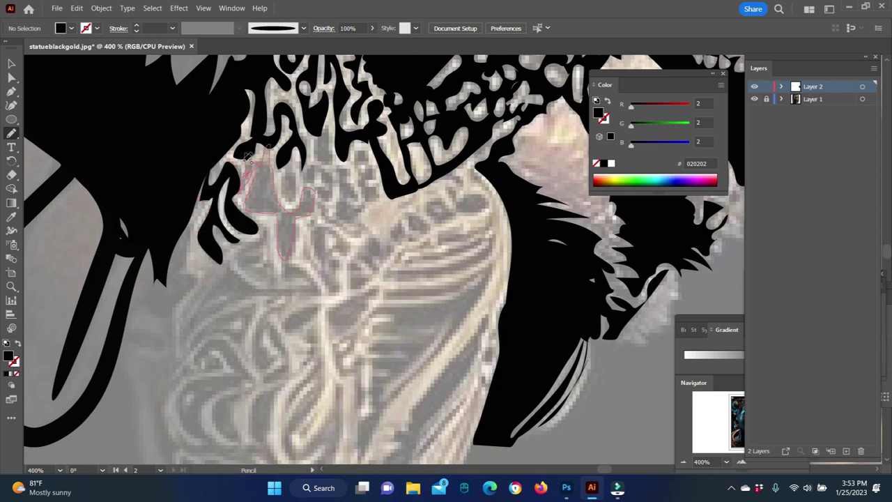
drag(319, 165, 346, 199)
mouse_move(369, 155)
mouse_down()
mouse_move(343, 191)
mouse_move(337, 171)
mouse_up()
drag(270, 227, 270, 228)
- Fill a long dark shape and the dark area near the right side with black
mouse_move(337, 233)
mouse_down()
mouse_move(246, 277)
mouse_move(342, 234)
mouse_up()
drag(187, 222, 166, 276)
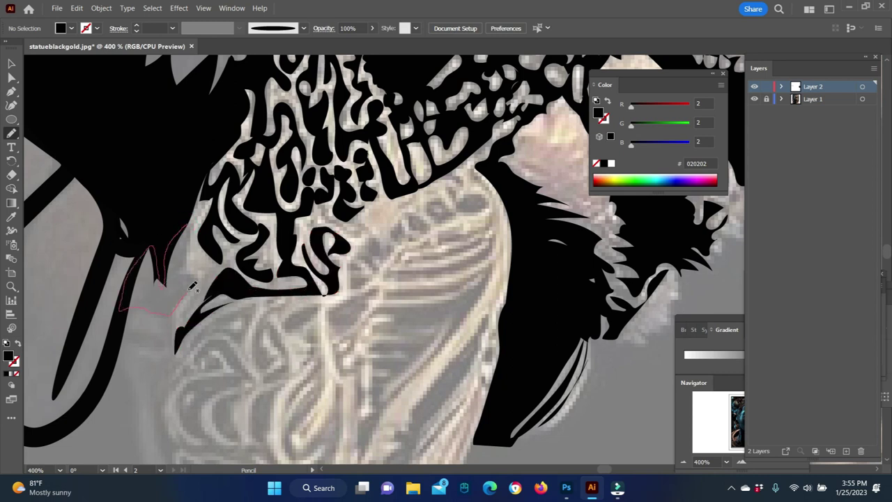
scroll(194, 247, down, 1)
drag(488, 173, 452, 173)
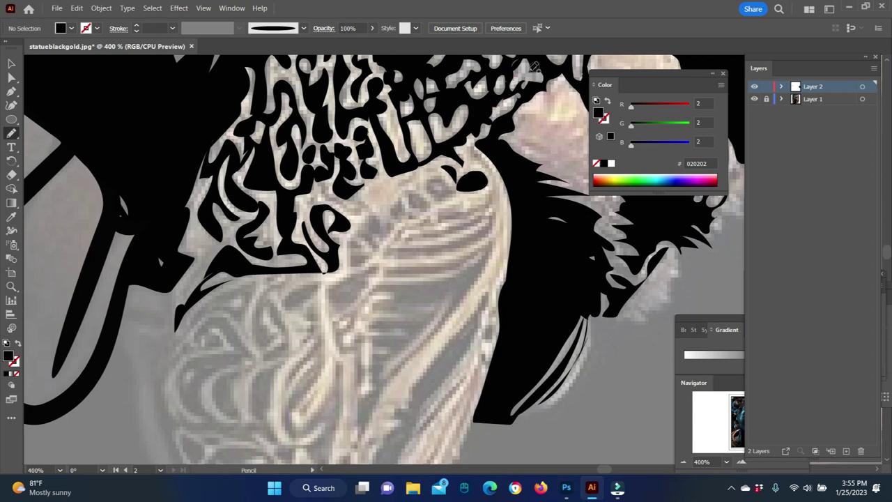
mouse_move(459, 189)
mouse_down()
mouse_move(428, 195)
mouse_move(427, 207)
mouse_up()
scroll(389, 176, down, 2)
mouse_move(320, 130)
mouse_down()
mouse_move(376, 159)
mouse_move(362, 184)
mouse_up()
- Begin tracing black shapes along the ornate neck armour
scroll(258, 120, down, 3)
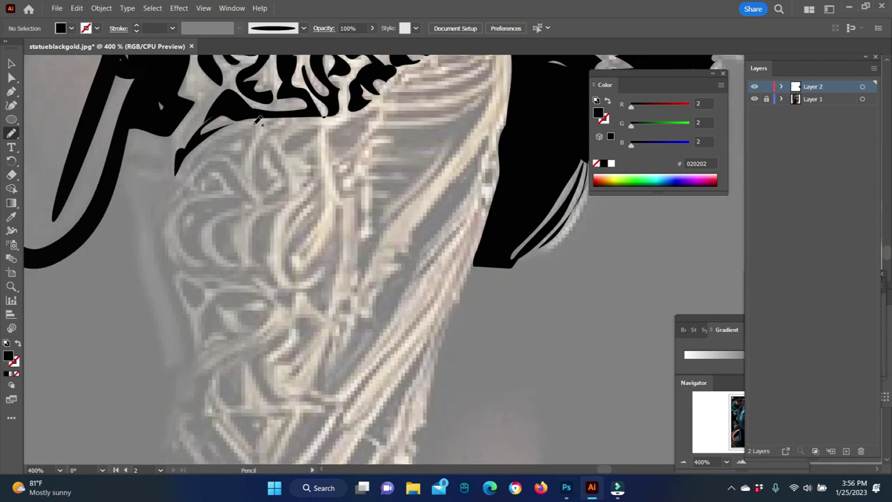
scroll(267, 178, down, 2)
mouse_move(237, 137)
mouse_down()
mouse_move(261, 130)
mouse_move(246, 128)
mouse_up()
scroll(285, 175, down, 2)
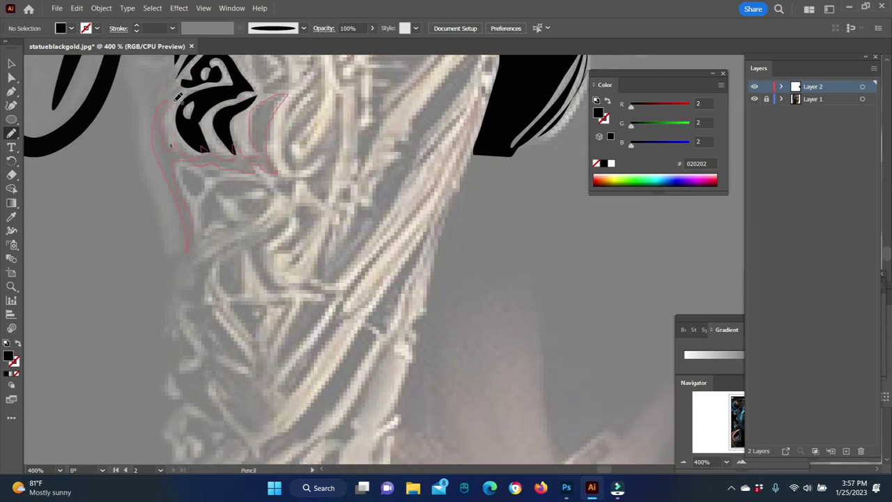
drag(178, 96, 174, 99)
scroll(174, 209, up, 2)
scroll(181, 216, up, 2)
- Outline the armour's left edge, its lower swirl and a higher shape in black
drag(310, 162, 255, 174)
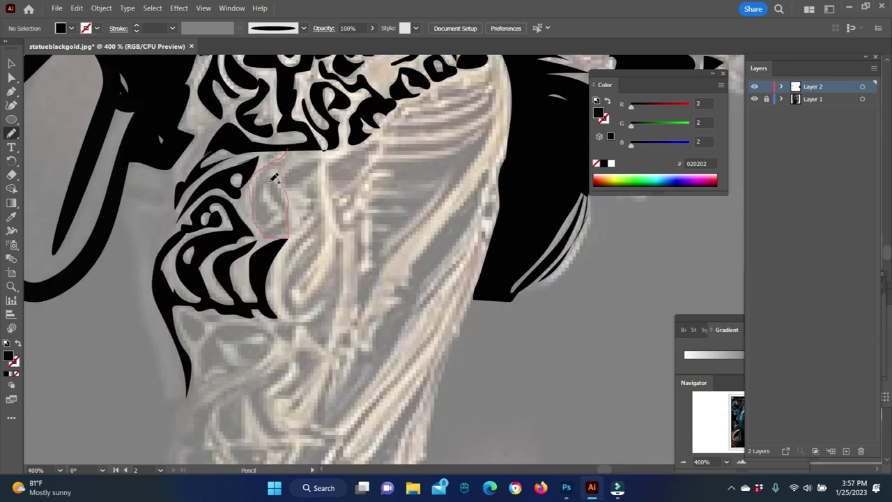
drag(299, 147, 301, 149)
mouse_move(294, 224)
mouse_down()
mouse_move(302, 298)
mouse_move(306, 230)
mouse_up()
drag(368, 164, 352, 219)
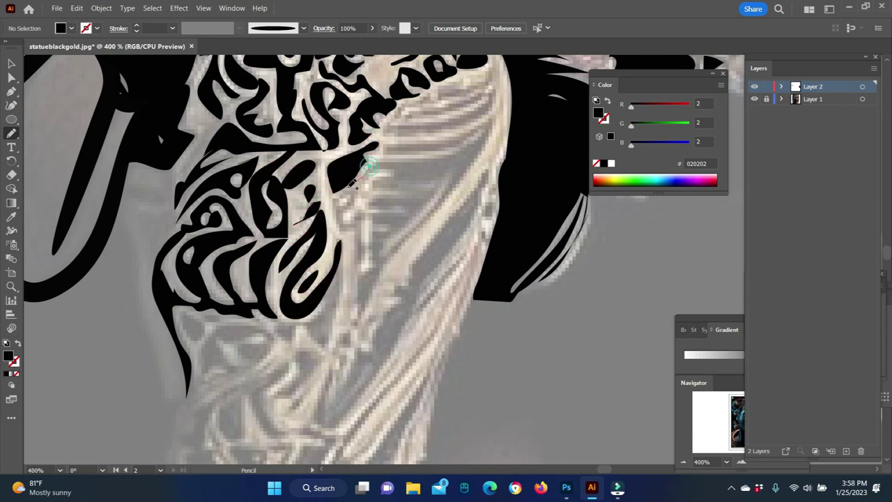
- Draw curved black swirls, a lower dark band and diagonal black stripes in the armour
drag(474, 148, 491, 105)
drag(502, 73, 393, 115)
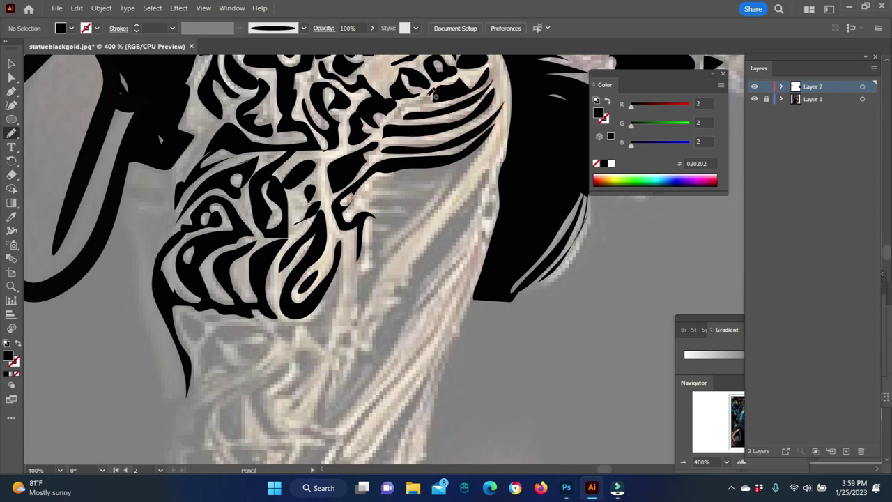
drag(502, 105, 375, 197)
mouse_move(395, 258)
mouse_down()
mouse_move(461, 165)
mouse_move(315, 381)
mouse_up()
scroll(457, 174, down, 1)
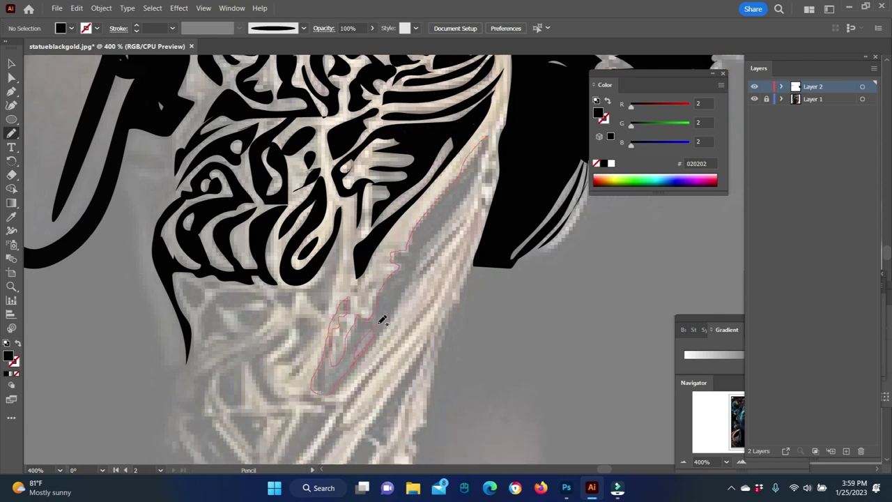
mouse_move(382, 319)
mouse_down()
mouse_move(486, 142)
mouse_move(428, 256)
mouse_move(471, 146)
mouse_up()
- Add further diagonal black stripe shapes running down the neck band
scroll(466, 216, down, 2)
scroll(446, 244, down, 2)
drag(379, 306, 388, 304)
drag(324, 262, 345, 276)
scroll(362, 209, down, 3)
mouse_move(383, 137)
mouse_down()
mouse_move(329, 174)
mouse_move(312, 214)
mouse_up()
mouse_move(436, 89)
mouse_down()
mouse_move(392, 216)
mouse_move(407, 167)
mouse_move(339, 209)
mouse_up()
- Add a pointed black shape and a black oval to the lower armour detail
scroll(434, 215, down, 3)
scroll(339, 209, down, 1)
mouse_move(313, 157)
mouse_down()
mouse_move(251, 223)
mouse_move(285, 241)
mouse_up()
mouse_move(258, 223)
mouse_down()
mouse_move(265, 285)
mouse_move(214, 353)
mouse_up()
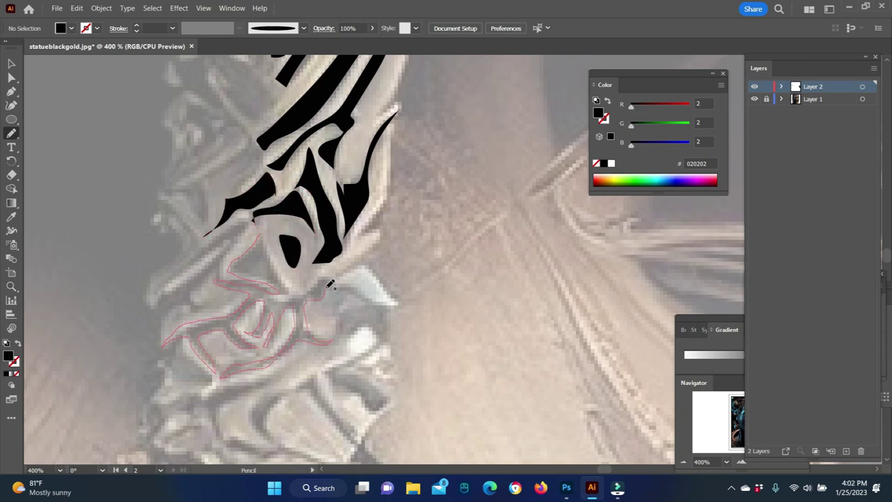
- Finish black-filled shapes in the lower armour lattice
drag(290, 298, 296, 286)
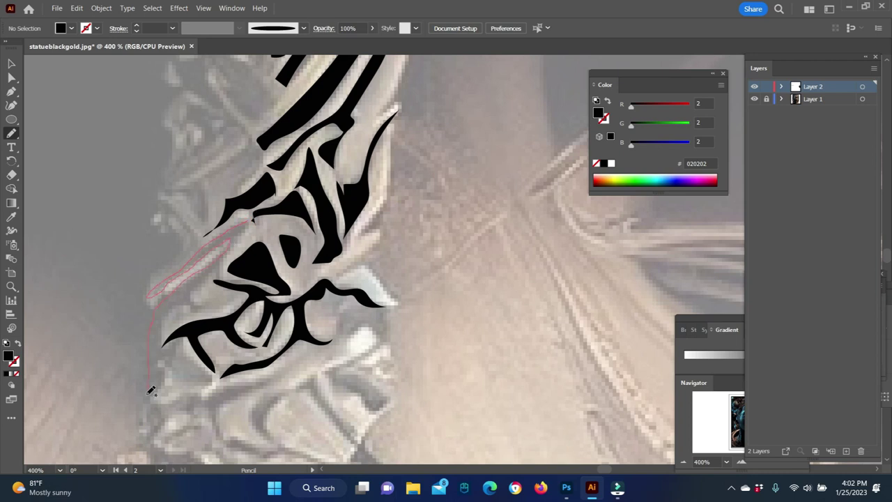
drag(215, 281, 251, 223)
scroll(462, 249, down, 2)
scroll(418, 223, down, 1)
mouse_move(344, 251)
mouse_down()
mouse_move(364, 199)
mouse_move(349, 174)
mouse_up()
scroll(367, 223, down, 2)
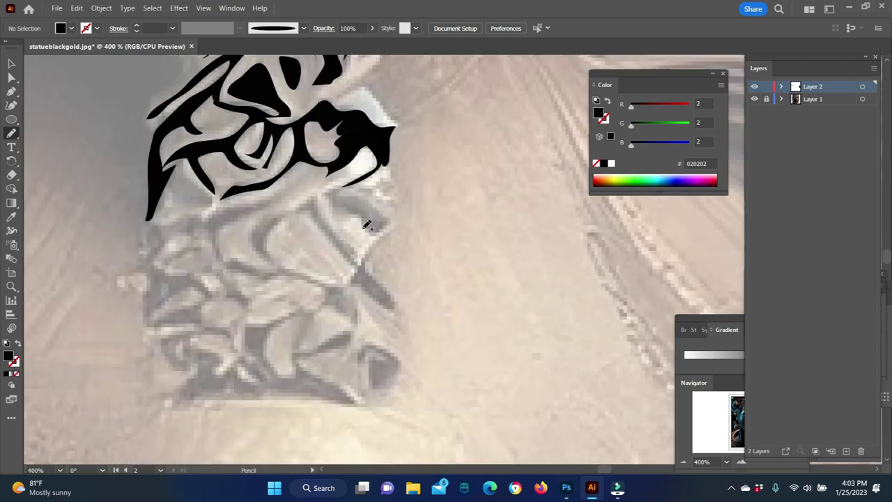
drag(289, 166, 174, 148)
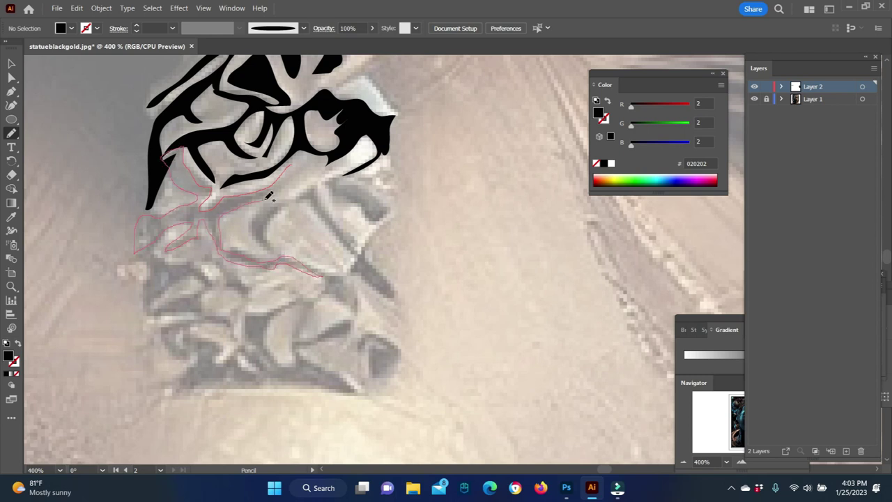
- Add two closed black shapes on the right and fill the outlined lower armour section black
drag(280, 182, 282, 183)
mouse_move(349, 225)
mouse_down()
mouse_move(347, 174)
mouse_move(359, 176)
mouse_up()
scroll(359, 176, down, 2)
drag(149, 155, 125, 170)
mouse_move(159, 222)
mouse_down()
mouse_move(181, 297)
mouse_move(271, 233)
mouse_up()
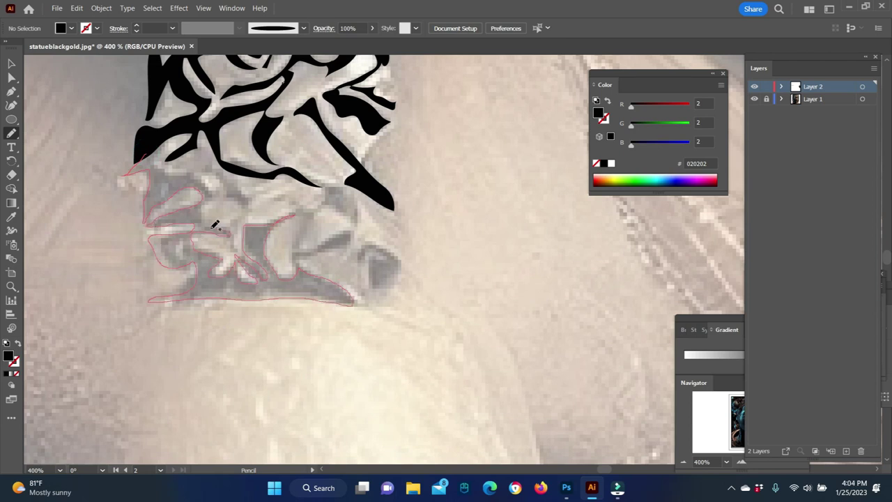
drag(167, 137, 166, 139)
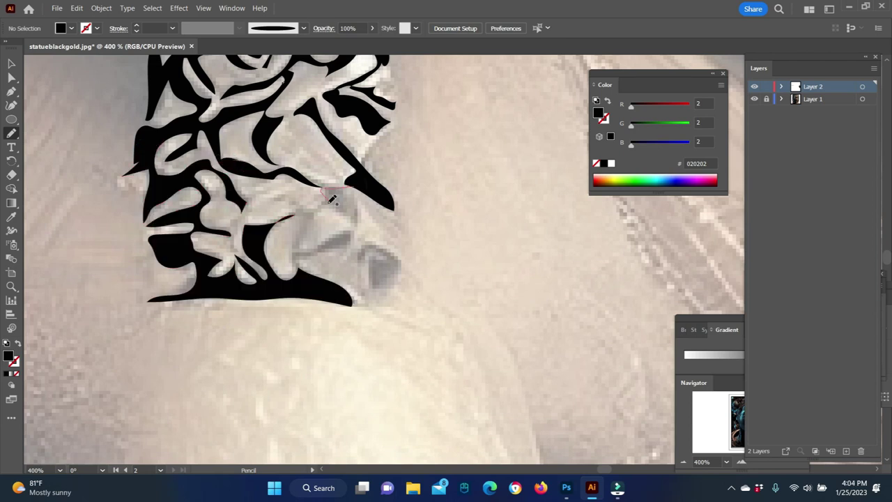
- Trace black shapes on the lower right and over the lower armour details and neck
mouse_move(357, 266)
mouse_down()
mouse_move(377, 259)
mouse_move(357, 268)
mouse_up()
drag(292, 252, 358, 233)
mouse_move(307, 204)
mouse_down()
mouse_move(254, 182)
mouse_move(228, 231)
mouse_up()
scroll(297, 261, up, 5)
drag(232, 193, 204, 186)
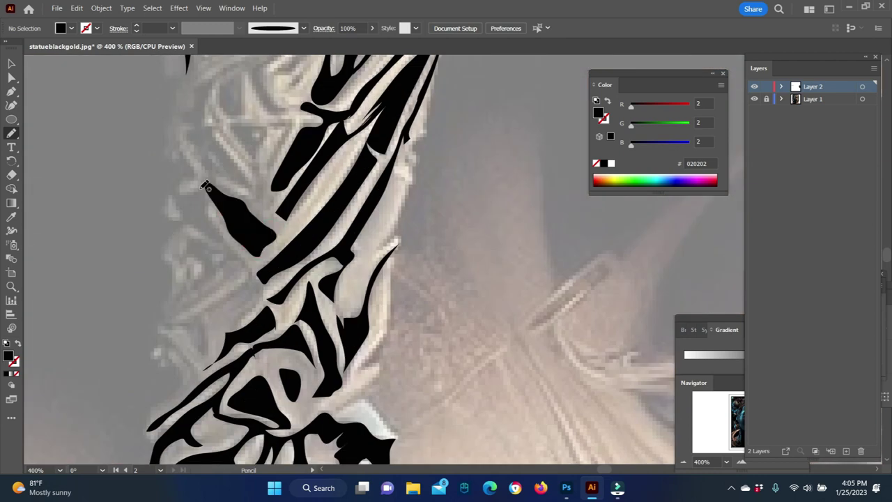
mouse_move(248, 290)
mouse_down()
mouse_move(209, 209)
mouse_move(167, 242)
mouse_move(203, 265)
mouse_up()
- Fill a new stencil shape, a small shape near the neck and a long narrow shape in black
scroll(209, 209, down, 3)
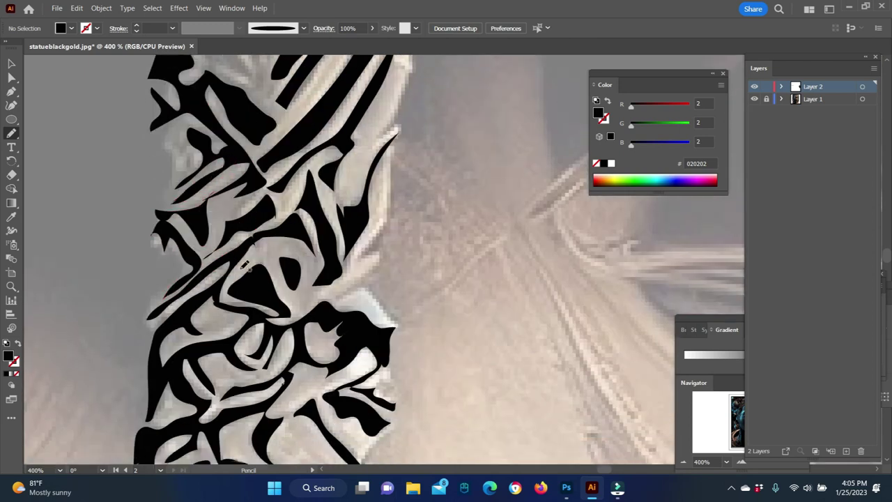
scroll(204, 221, up, 3)
drag(242, 150, 194, 175)
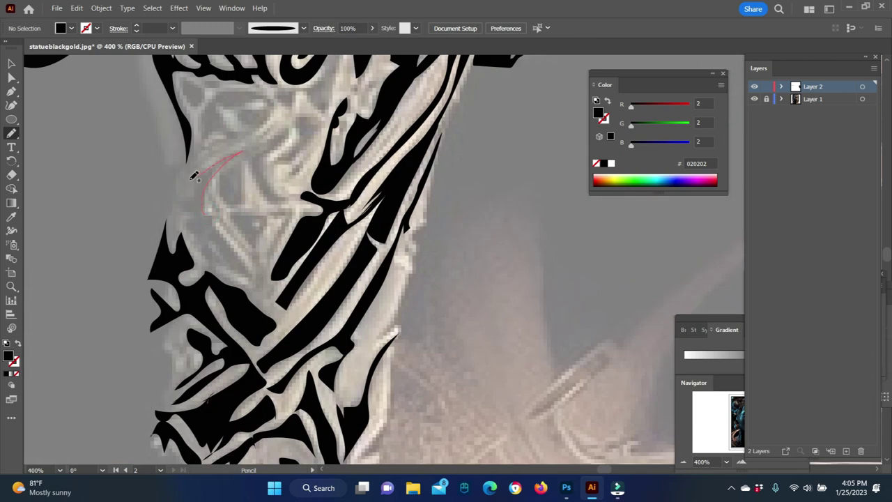
drag(237, 271, 249, 274)
drag(245, 146, 244, 148)
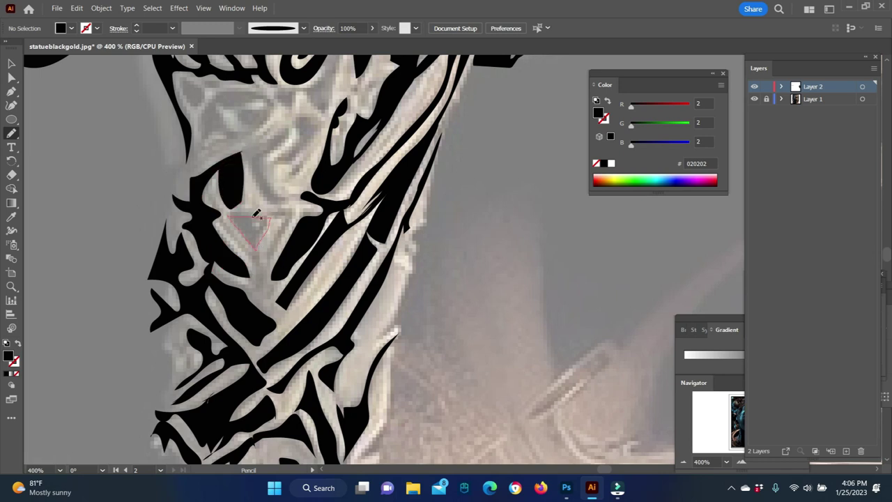
drag(255, 209, 304, 287)
drag(272, 178, 251, 202)
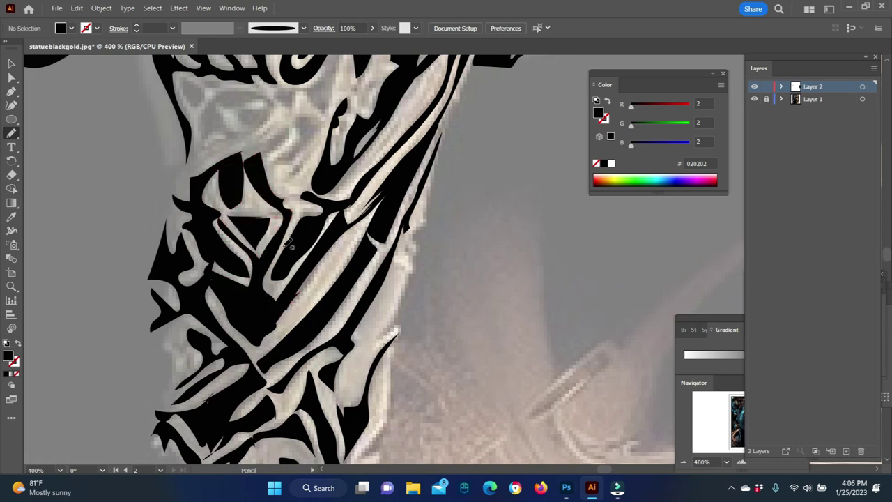
- Add two more black-filled shapes along the statue's head and neck detail
scroll(230, 202, up, 1)
scroll(216, 205, up, 1)
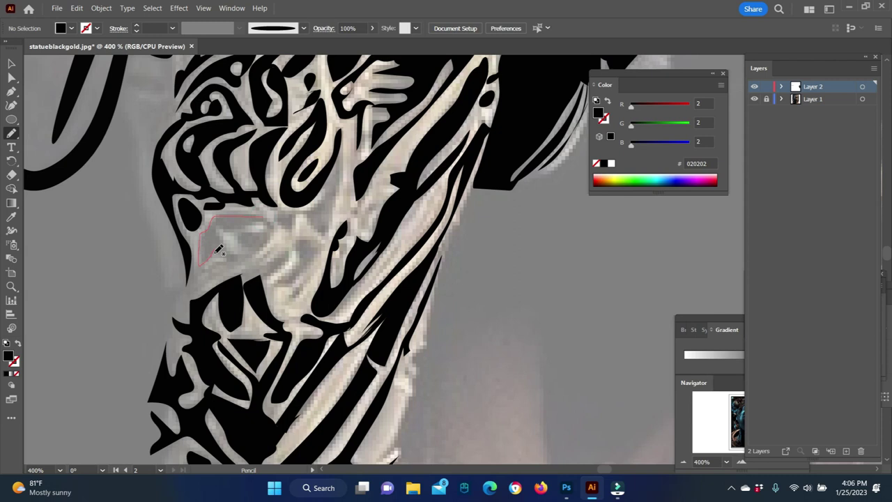
drag(255, 210, 314, 238)
mouse_move(282, 245)
mouse_down()
mouse_move(210, 262)
mouse_move(213, 292)
mouse_up()
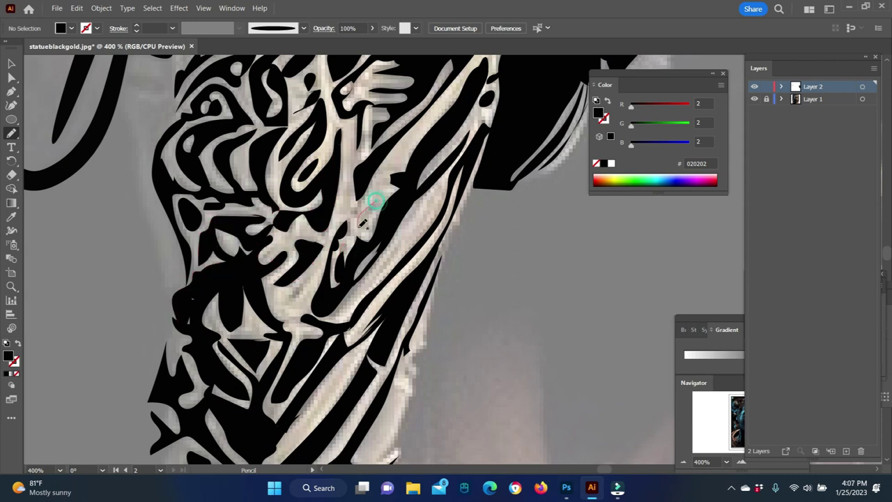
- Trace a curved Pen path around the lens's lower and right inner edge
key(z)
scroll(497, 289, down, 5)
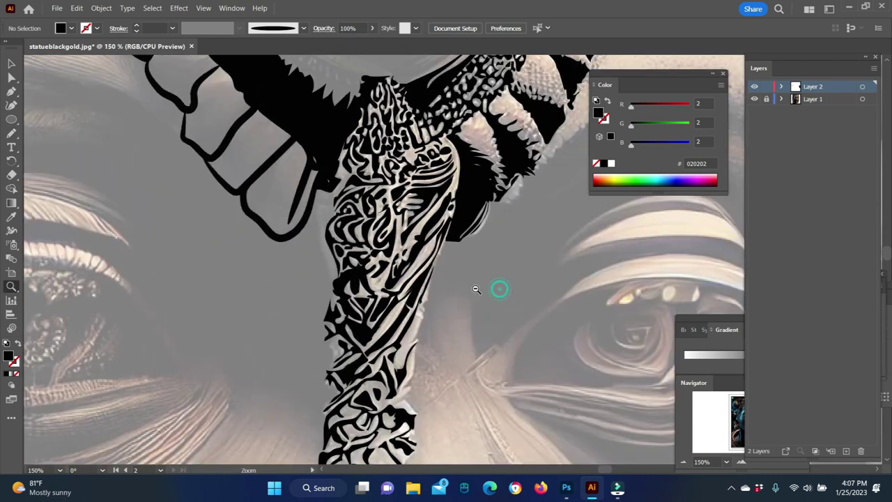
scroll(543, 300, up, 4)
scroll(543, 299, down, 1)
key(p)
click(493, 187)
drag(338, 187, 293, 209)
click(409, 129)
click(16, 373)
scroll(302, 288, down, 2)
drag(302, 287, 317, 328)
drag(416, 379, 493, 386)
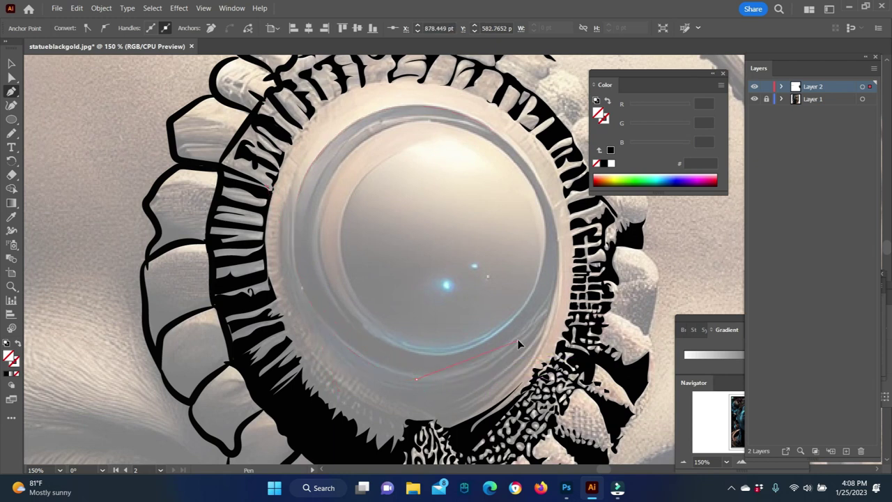
drag(556, 279, 557, 327)
drag(532, 170, 503, 155)
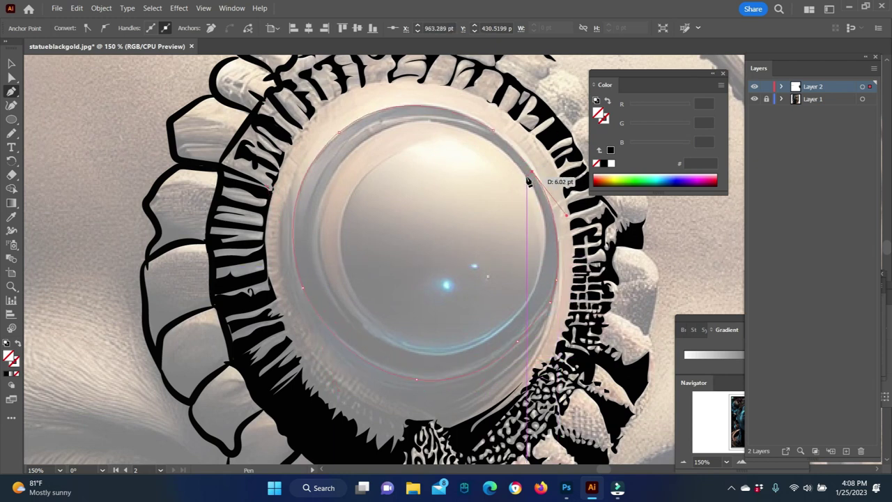
mouse_move(426, 354)
mouse_down()
mouse_move(340, 305)
mouse_move(377, 349)
mouse_up()
- Draw a second path up the lens's left side and fill it black
click(317, 260)
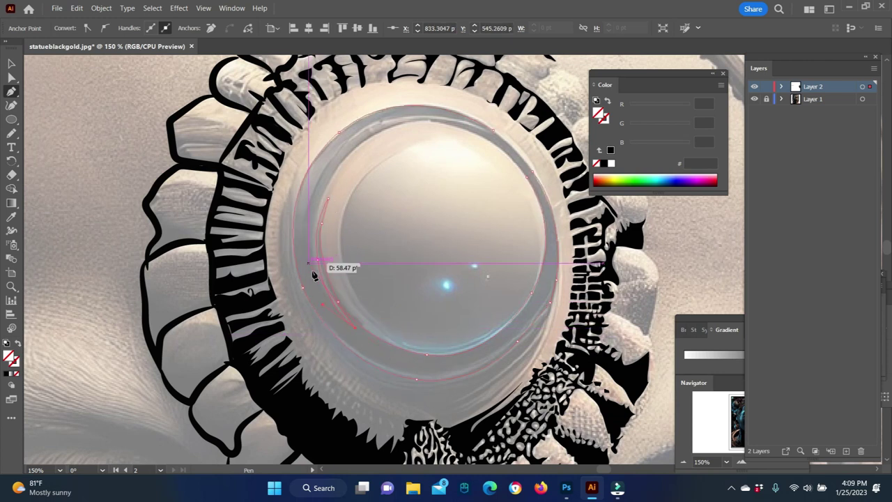
mouse_move(327, 183)
mouse_down()
mouse_move(317, 197)
mouse_move(434, 119)
mouse_move(498, 139)
mouse_up()
key(i)
click(402, 352)
- Draw a closed crescent path along the ring's top and left inner edge
key(n)
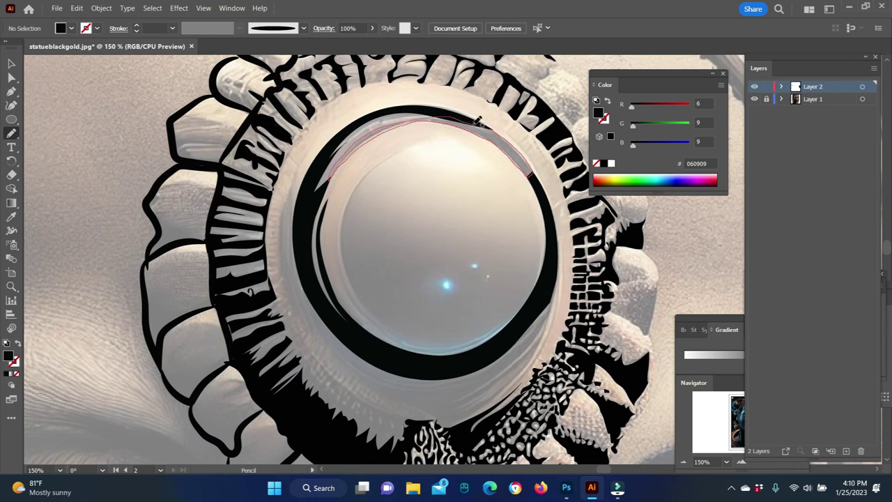
key(p)
click(406, 147)
click(350, 160)
click(341, 226)
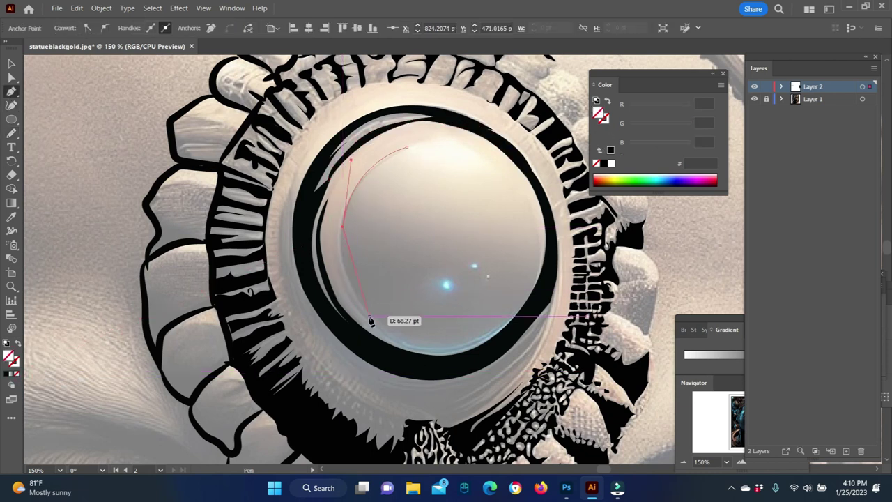
key(z)
click(310, 264)
key(p)
drag(453, 123, 523, 109)
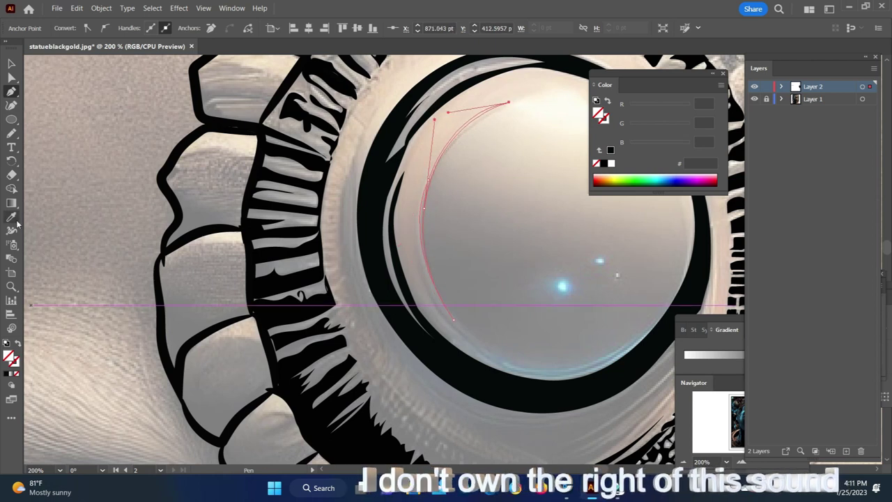
scroll(278, 314, right, 5)
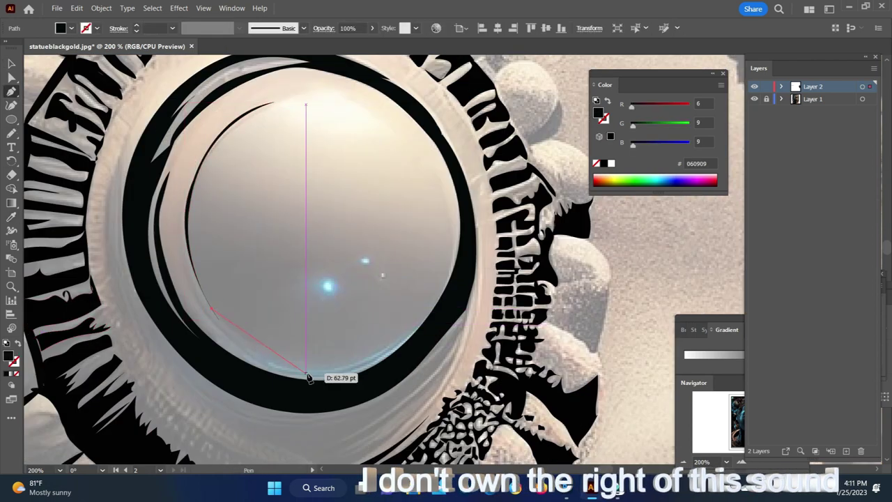
drag(307, 376, 411, 373)
click(426, 315)
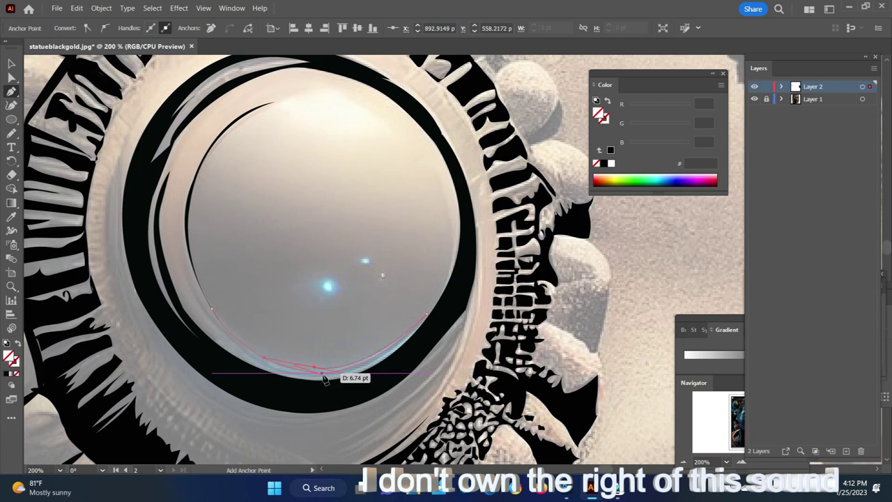
key(ctrl+shift+a)
- Undo the stray Pencil stroke and deselect everything
key(n)
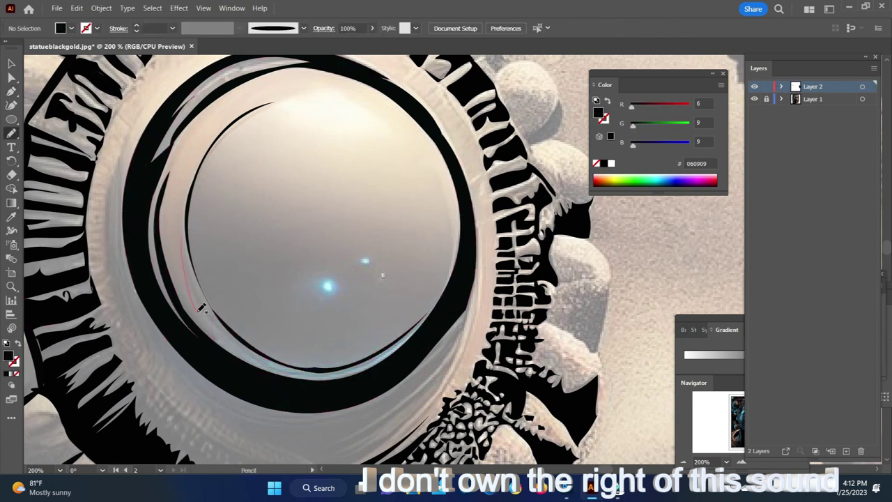
click(77, 8)
click(100, 19)
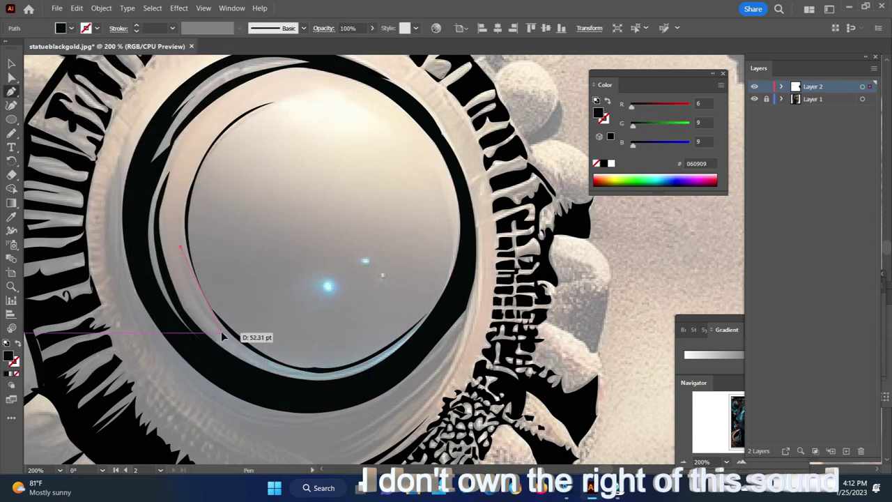
key(p)
key(ctrl+shift+a)
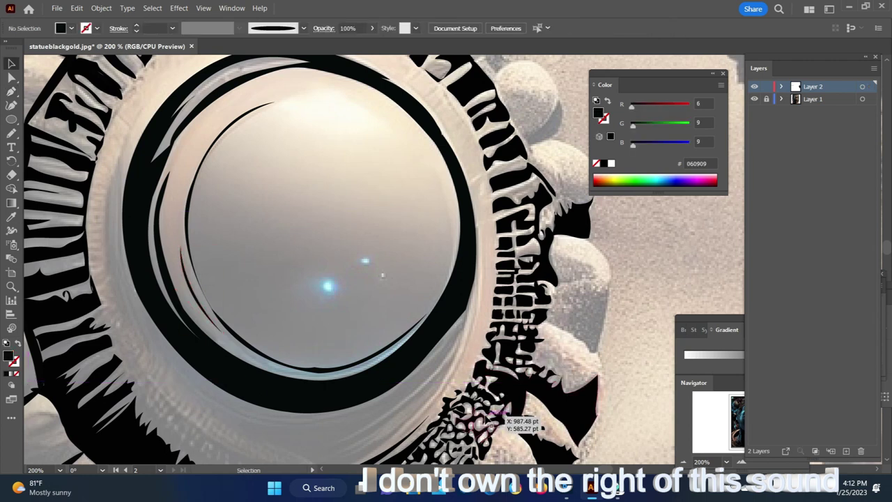
- Undo another stray stroke and add a final black crescent along the ring's inner edge
scroll(300, 128, up, 2)
key(n)
scroll(235, 127, down, 2)
scroll(278, 209, up, 1)
key(p)
click(432, 165)
click(76, 8)
click(100, 20)
drag(429, 329, 482, 264)
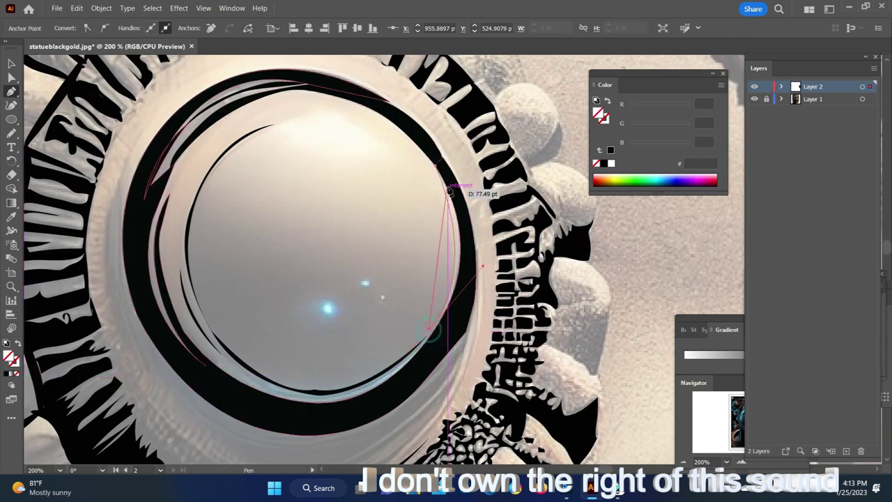
scroll(418, 209, up, 5)
scroll(418, 209, down, 4)
key(ctrl+shift+a)
key(n)
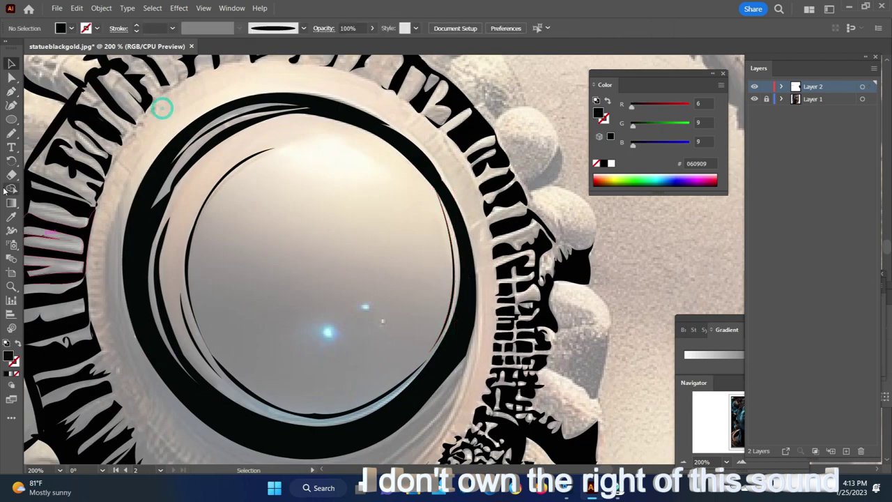
scroll(500, 291, up, 3)
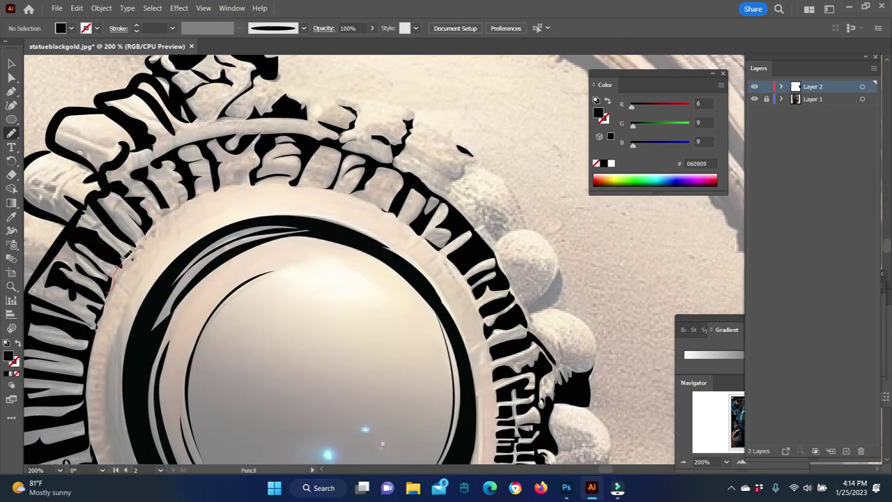
- Pencil black shapes along the ring's top and right edges
drag(144, 239, 112, 289)
scroll(279, 209, down, 2)
drag(351, 129, 402, 152)
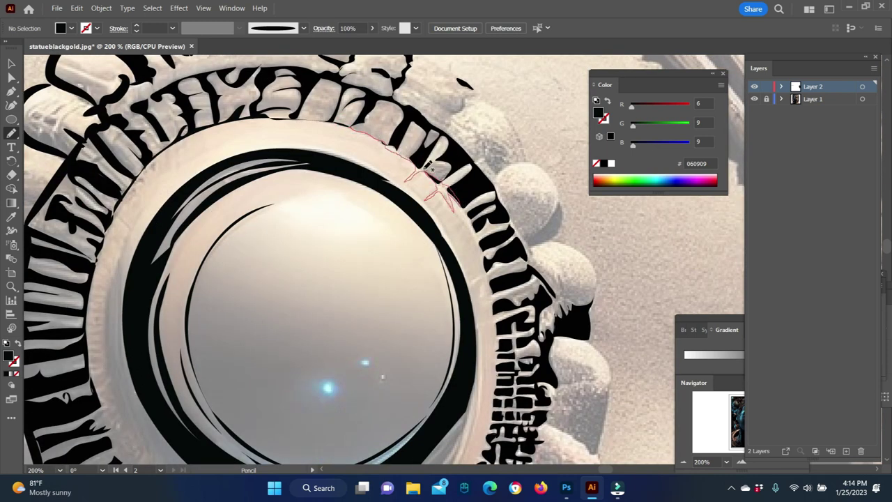
scroll(418, 132, down, 3)
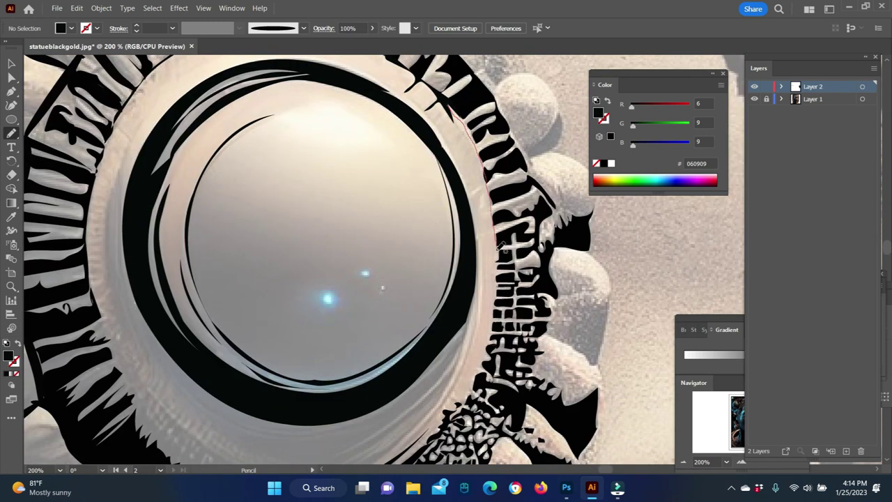
scroll(466, 110, down, 3)
drag(465, 315, 497, 242)
mouse_move(505, 189)
mouse_down()
mouse_move(498, 183)
mouse_move(496, 209)
mouse_up()
- Add another black shape across the ring, then zoom around to inspect the border
drag(330, 364, 330, 364)
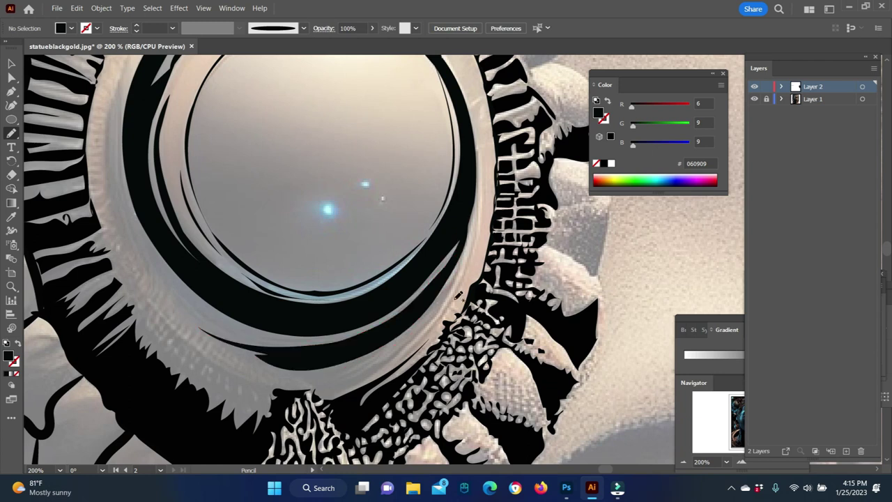
scroll(327, 327, down, 2)
drag(327, 321, 461, 209)
scroll(328, 333, up, 5)
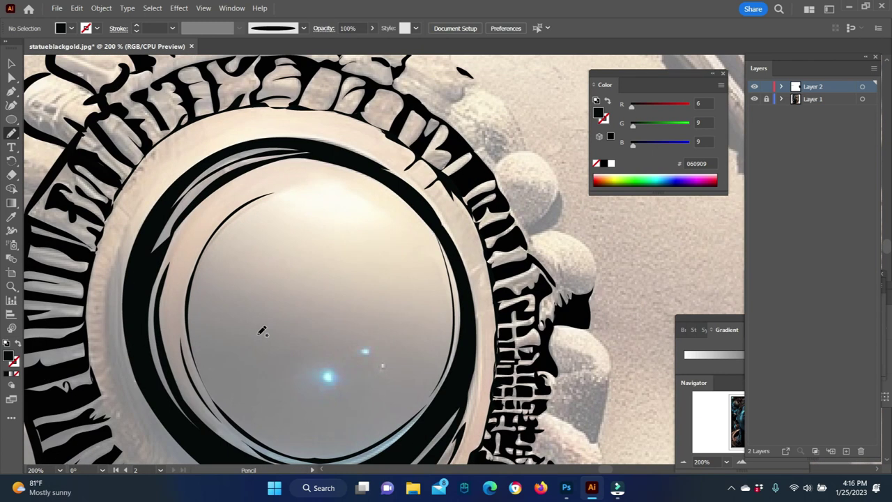
scroll(270, 298, down, 5)
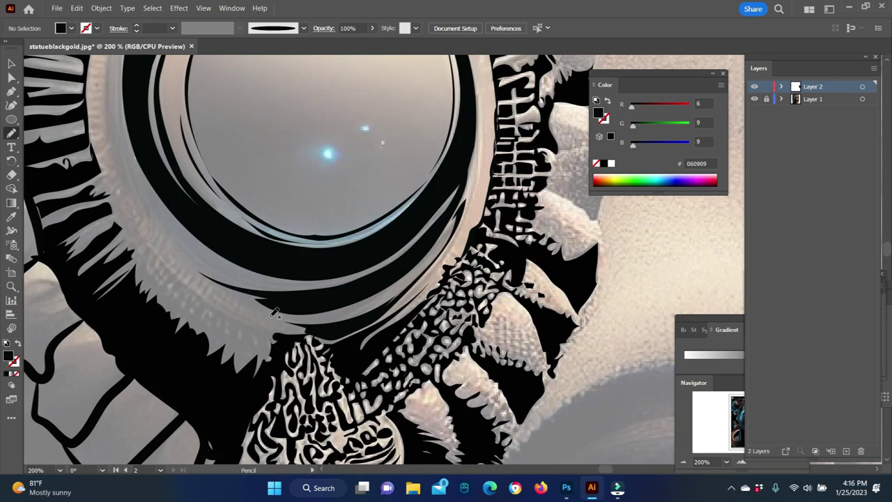
scroll(111, 227, up, 1)
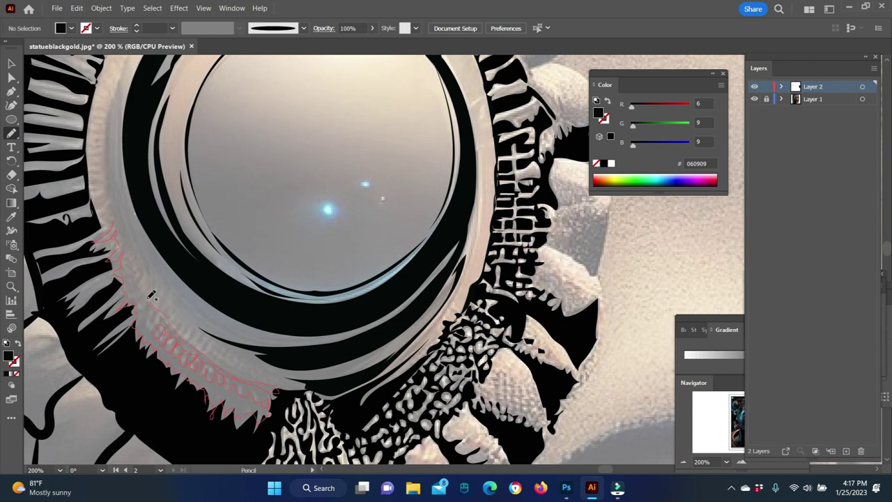
scroll(116, 208, up, 2)
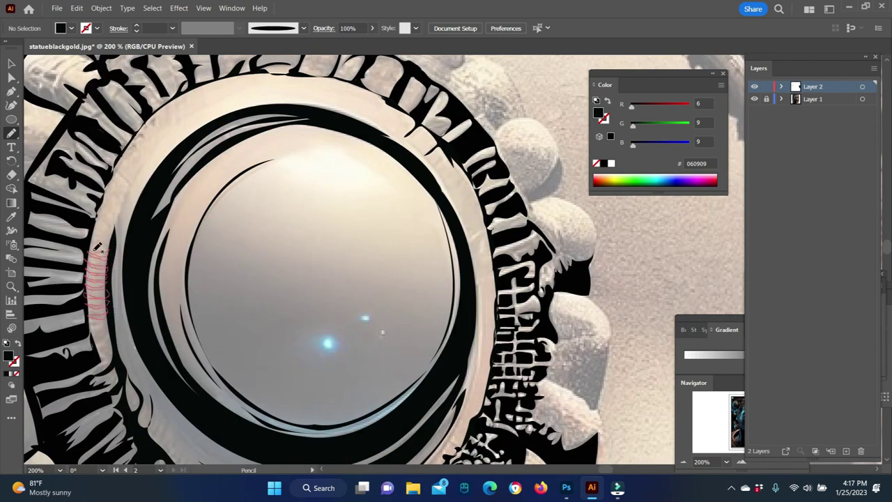
scroll(110, 206, down, 2)
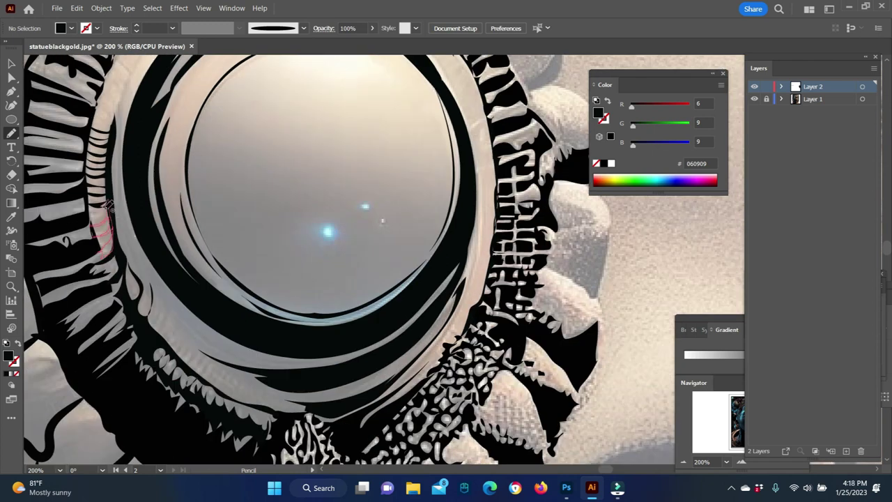
scroll(109, 205, down, 1)
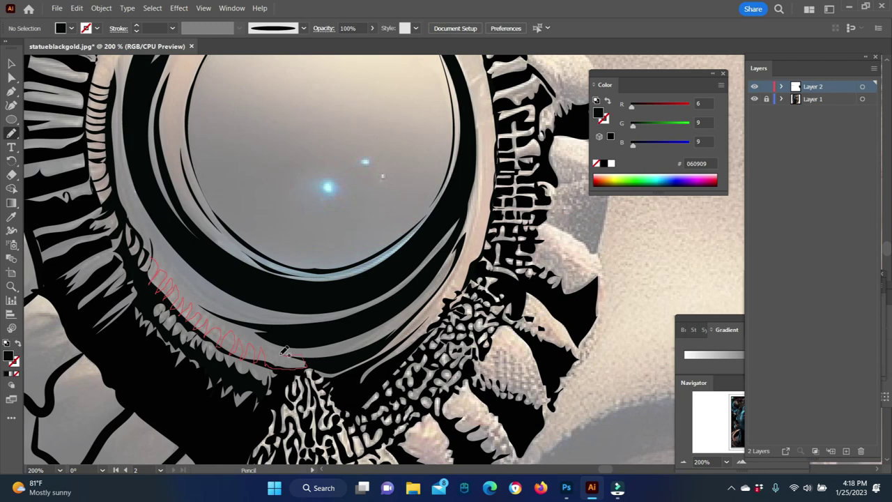
scroll(306, 292, up, 2)
scroll(293, 305, up, 2)
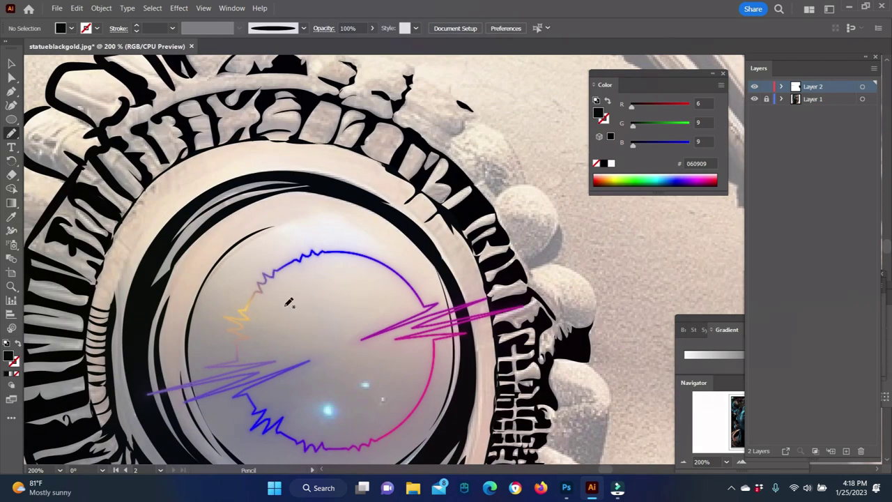
scroll(145, 232, down, 4)
scroll(477, 254, up, 1)
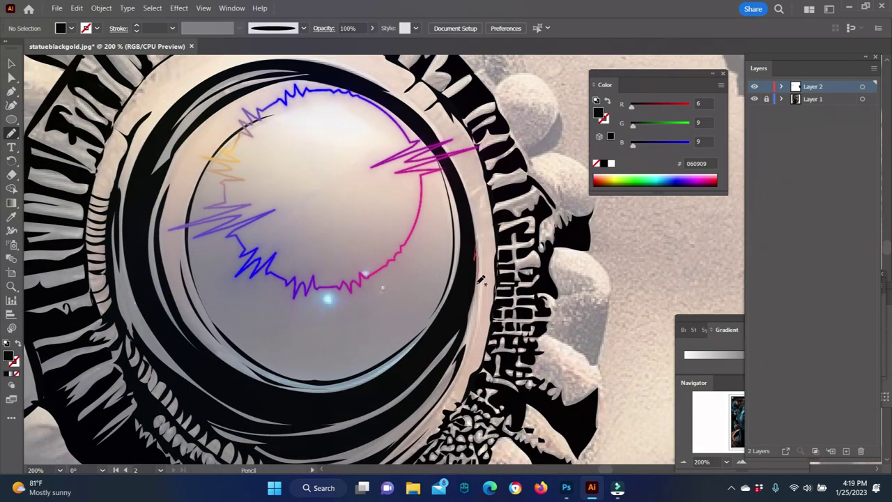
scroll(477, 254, up, 1)
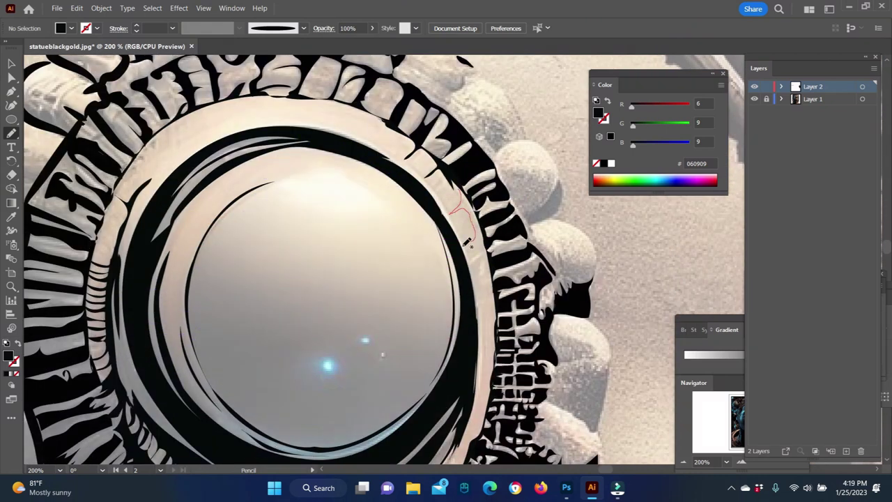
- Trace black outlines along the ornament's scalloped outer lobes
drag(479, 202, 481, 204)
drag(138, 165, 139, 163)
scroll(142, 153, up, 2)
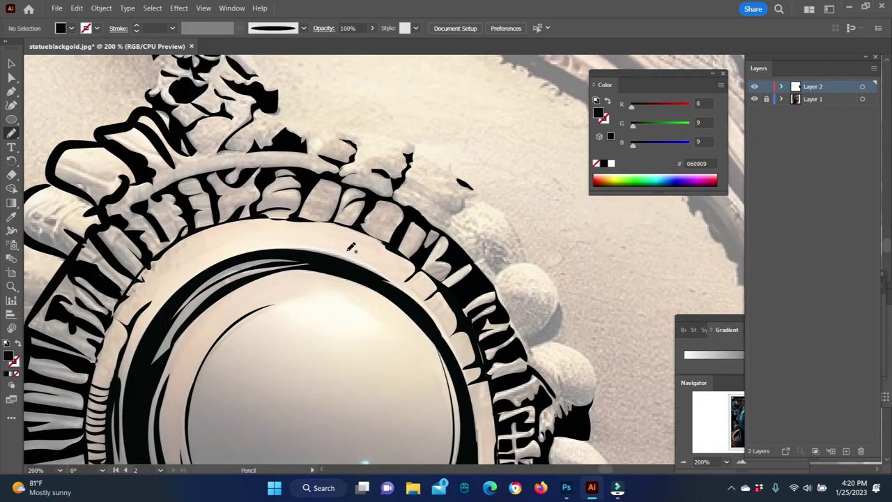
scroll(363, 148, down, 1)
drag(509, 153, 503, 202)
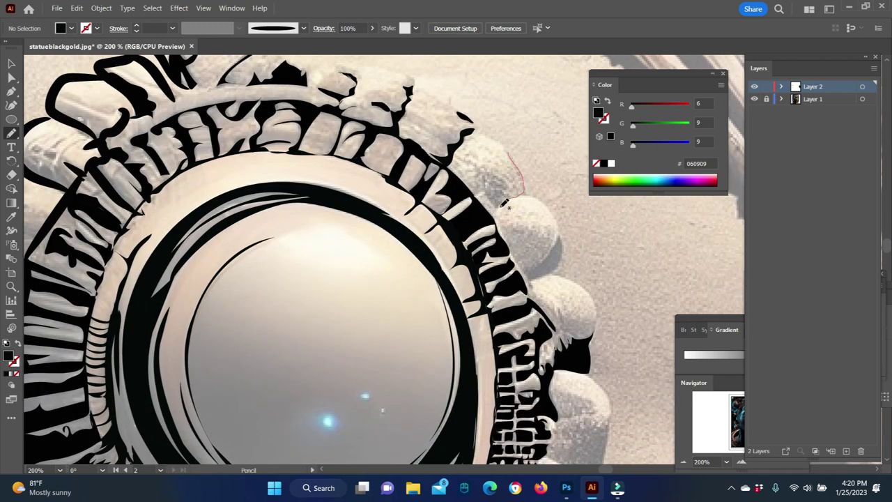
scroll(524, 177, down, 1)
drag(562, 176, 597, 259)
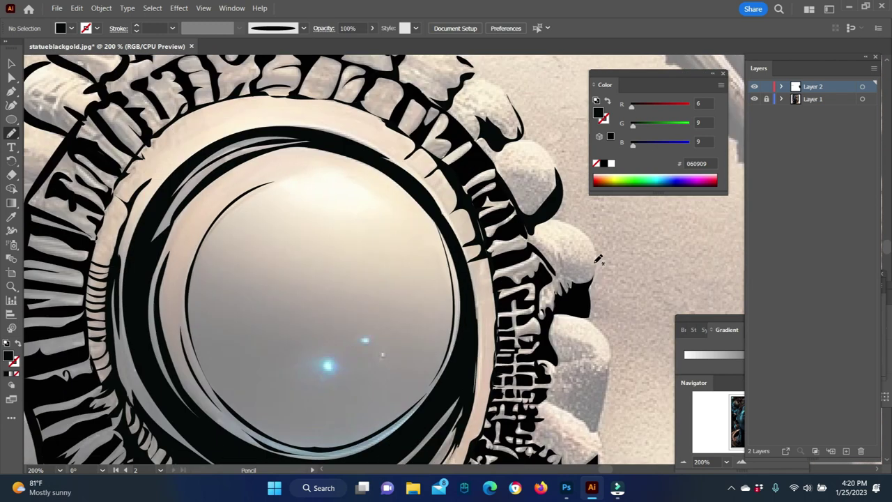
scroll(593, 279, down, 3)
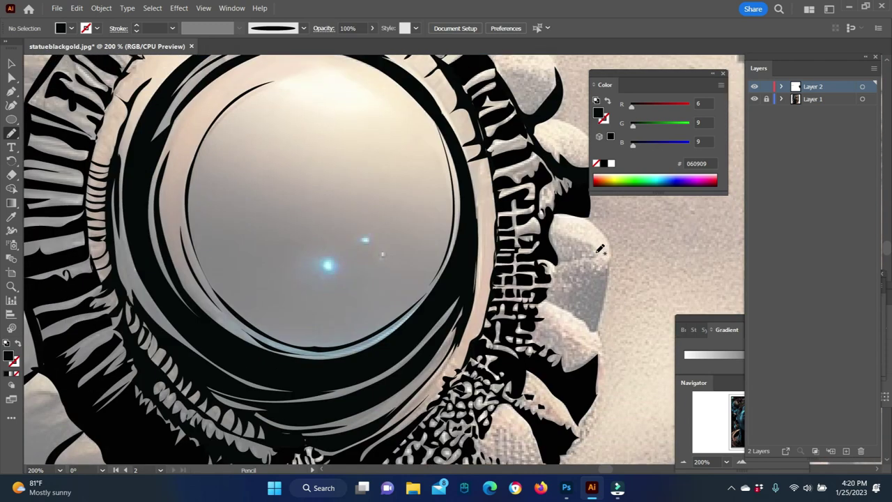
drag(605, 230, 549, 255)
scroll(599, 279, down, 5)
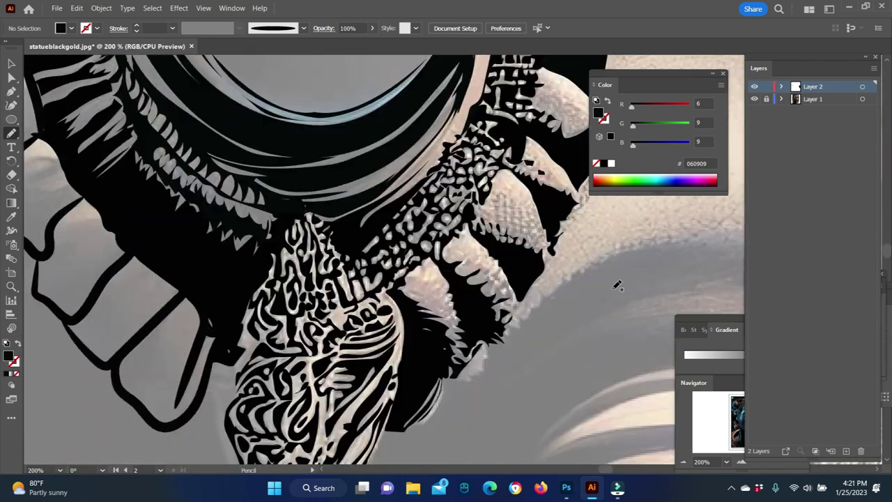
scroll(439, 291, down, 1)
scroll(439, 291, down, 3)
- Fill the pointed finial atop the disc ornament with a black Pencil shape
scroll(418, 174, up, 4)
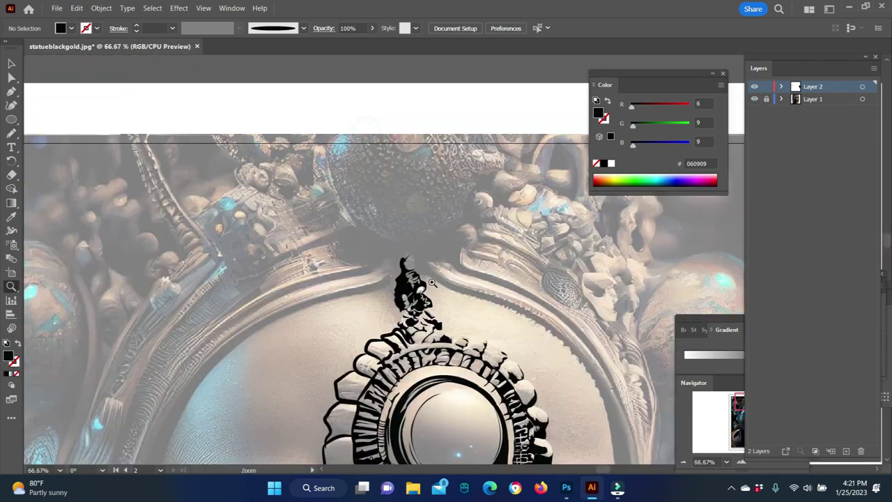
scroll(413, 170, up, 4)
drag(394, 178, 372, 223)
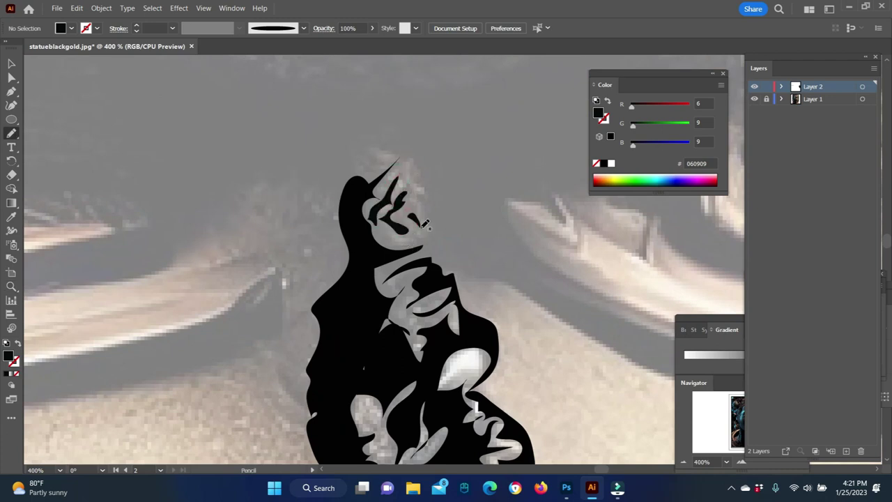
scroll(394, 168, down, 3)
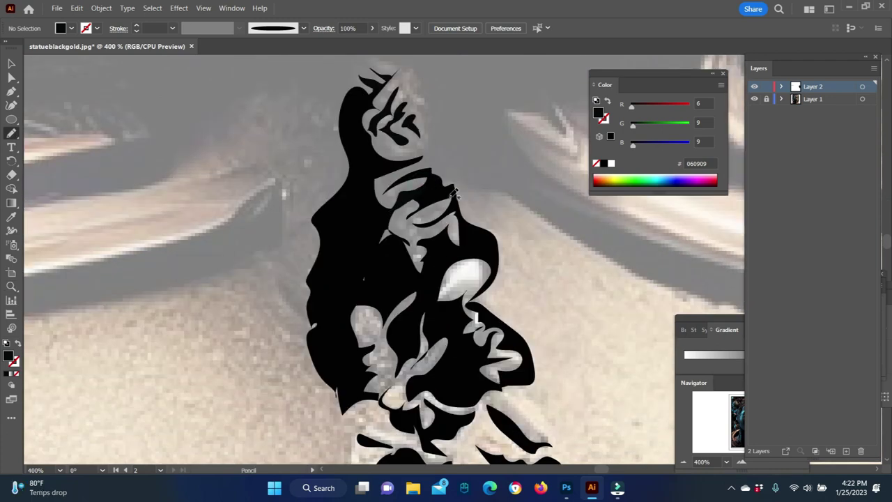
scroll(434, 254, down, 2)
scroll(434, 258, down, 3)
scroll(433, 257, down, 3)
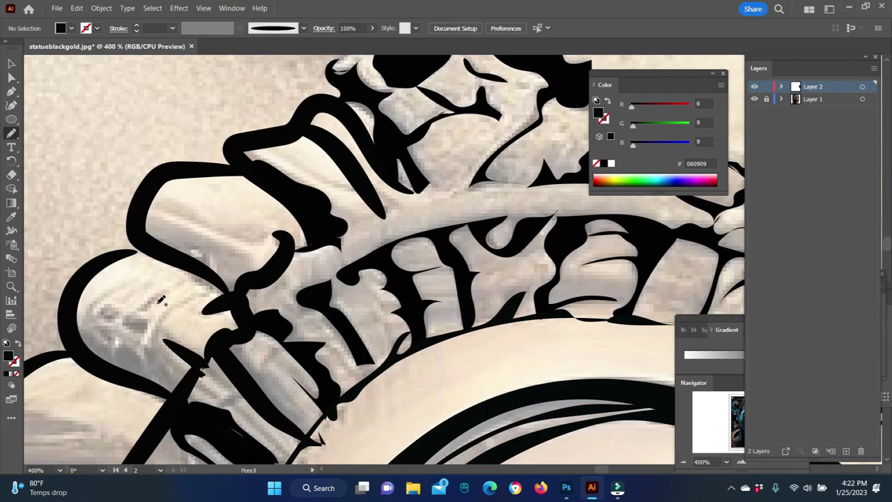
- Zoom out and begin a black stroke for the statue's eyebrow
key(z)
scroll(442, 250, down, 3)
scroll(442, 250, up, 1)
key(n)
drag(512, 274, 388, 242)
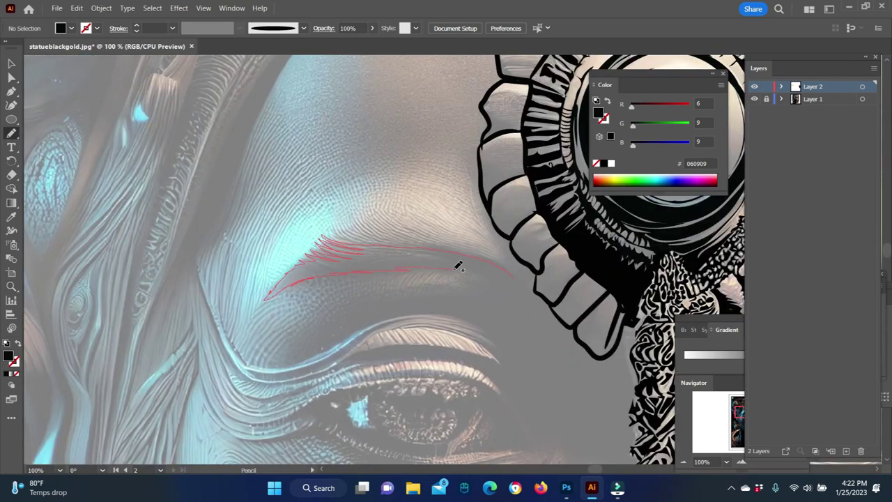
- Finish the black eyebrow stroke above the right eye
scroll(418, 272, right, 6)
scroll(390, 275, right, 4)
drag(317, 319, 369, 280)
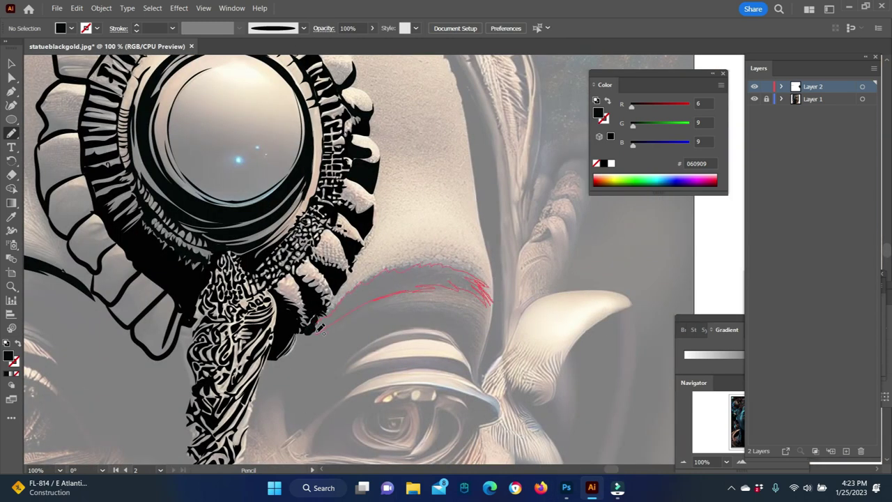
drag(319, 329, 314, 333)
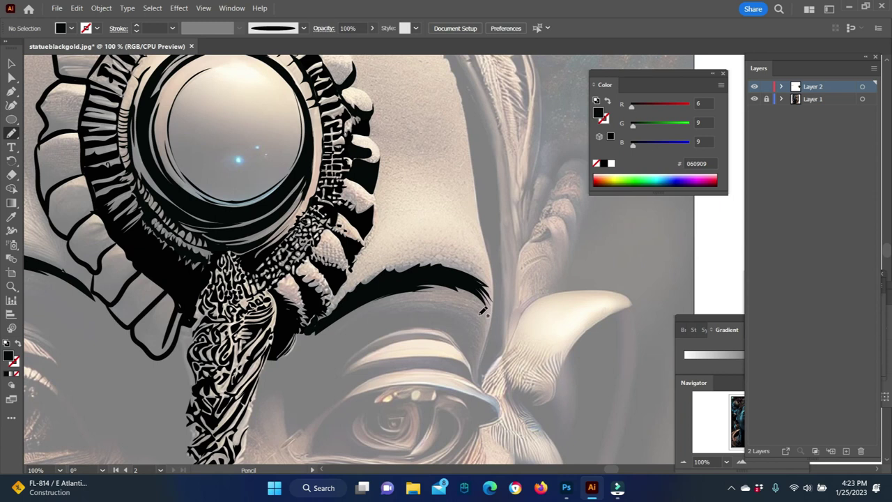
- Fill the brow area and upper eyelid black and trace a swirl around the iris
scroll(454, 376, down, 3)
drag(486, 225, 336, 198)
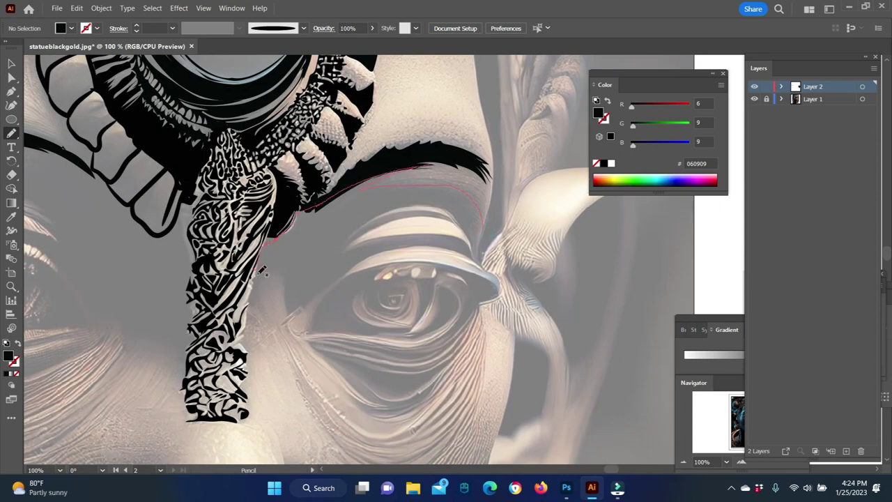
drag(458, 224, 342, 240)
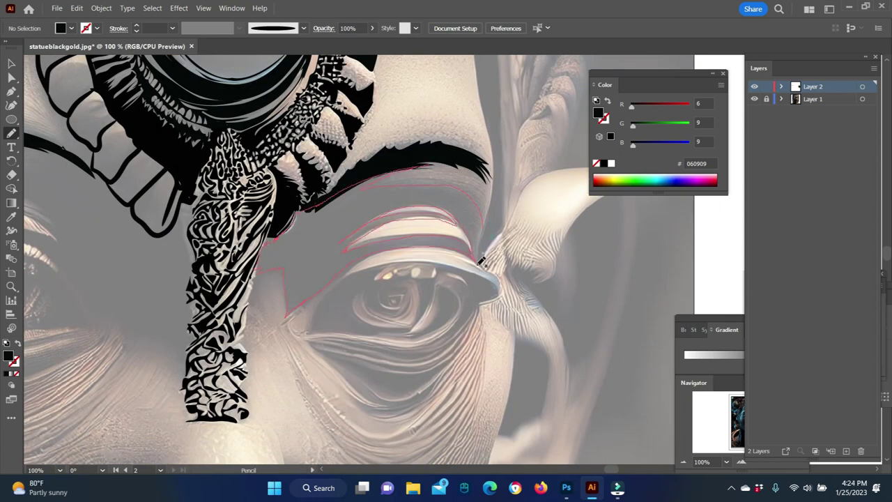
drag(481, 262, 489, 247)
scroll(409, 341, down, 1)
mouse_move(363, 242)
mouse_down()
mouse_move(418, 236)
mouse_move(391, 216)
mouse_up()
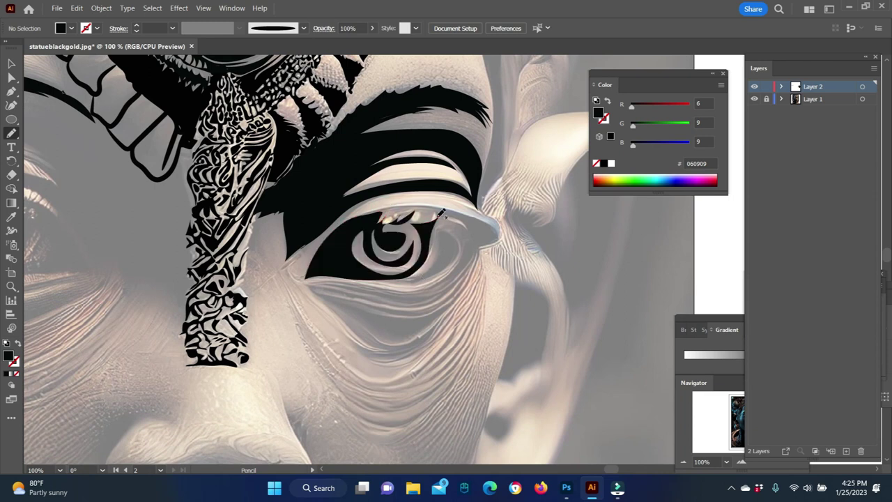
mouse_move(427, 260)
mouse_down()
mouse_move(390, 279)
mouse_move(474, 240)
mouse_up()
scroll(477, 319, down, 1)
- Draw the black lower-lid fills beneath the eye and beside the lower iris
drag(322, 279, 469, 264)
drag(321, 275, 480, 256)
mouse_move(480, 258)
mouse_down()
mouse_move(402, 337)
mouse_move(368, 352)
mouse_move(427, 371)
mouse_move(418, 377)
mouse_up()
scroll(418, 376, down, 3)
mouse_move(471, 239)
mouse_down()
mouse_move(390, 314)
mouse_move(349, 301)
mouse_up()
scroll(443, 352, up, 1)
mouse_move(416, 207)
mouse_down()
mouse_move(481, 156)
mouse_move(418, 212)
mouse_up()
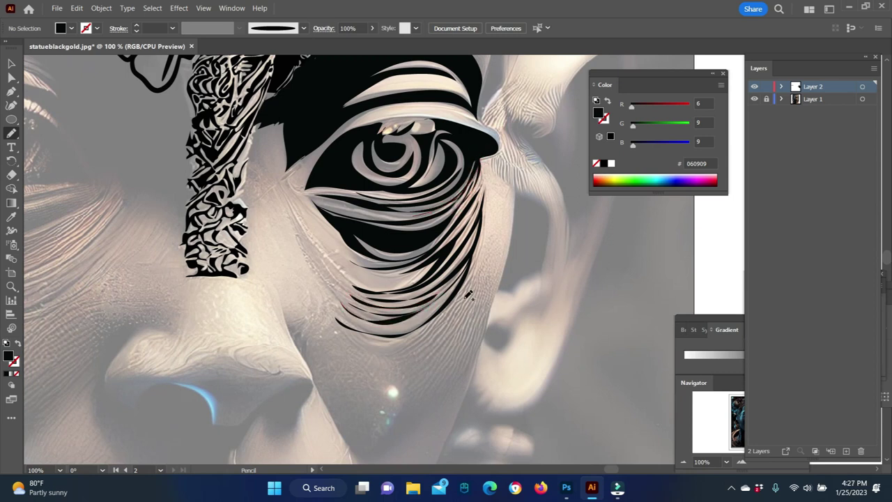
- Trace the other eye's eyebrow in black
scroll(473, 276, up, 3)
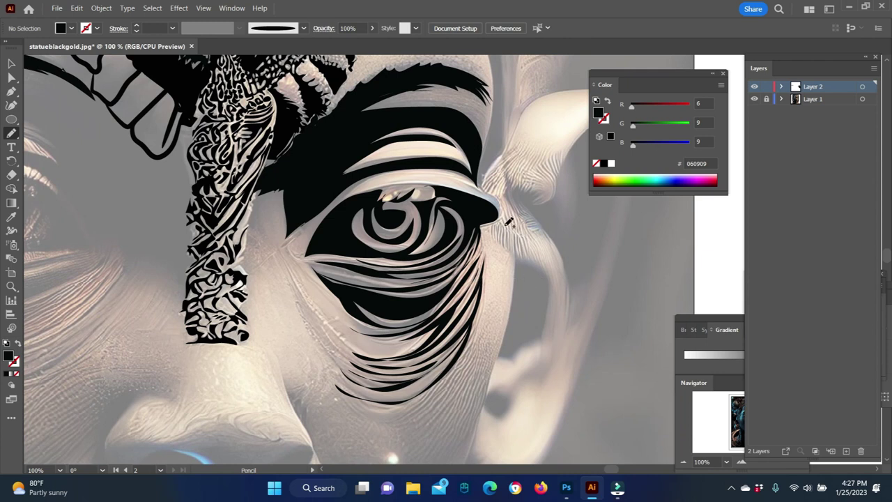
mouse_move(390, 278)
mouse_down()
mouse_move(209, 279)
mouse_move(558, 278)
mouse_up()
mouse_move(306, 242)
mouse_down()
mouse_move(489, 197)
mouse_move(548, 224)
mouse_up()
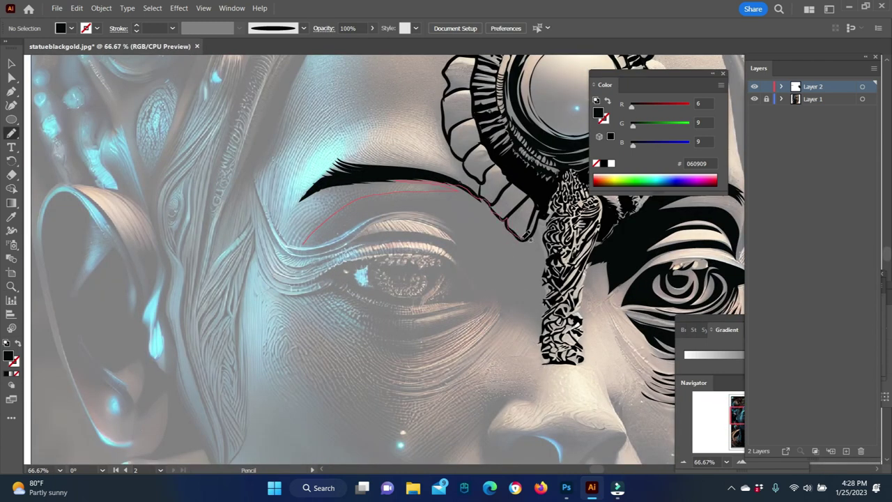
- Draw two hatch strokes under the left eye and trace its upper eyelid and crease
mouse_move(546, 301)
mouse_down()
mouse_move(513, 310)
mouse_move(427, 360)
mouse_up()
drag(505, 303, 430, 349)
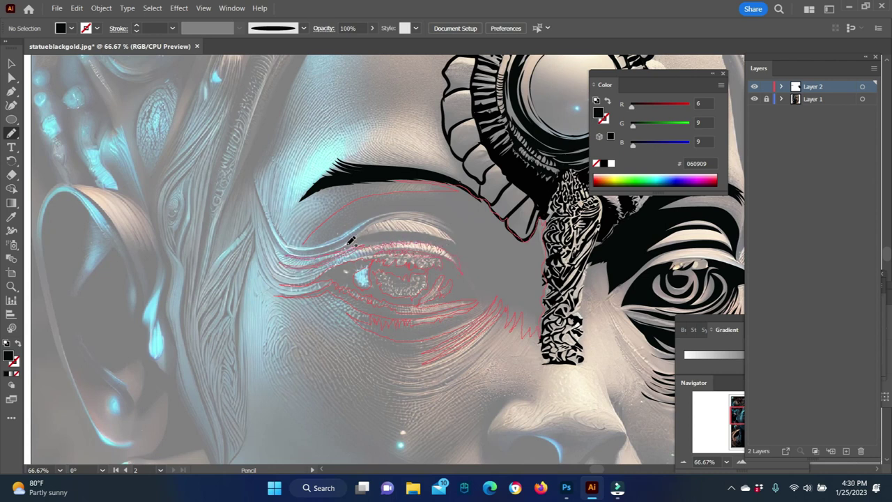
drag(446, 235, 353, 235)
mouse_move(430, 218)
mouse_down()
mouse_move(376, 209)
mouse_move(315, 241)
mouse_up()
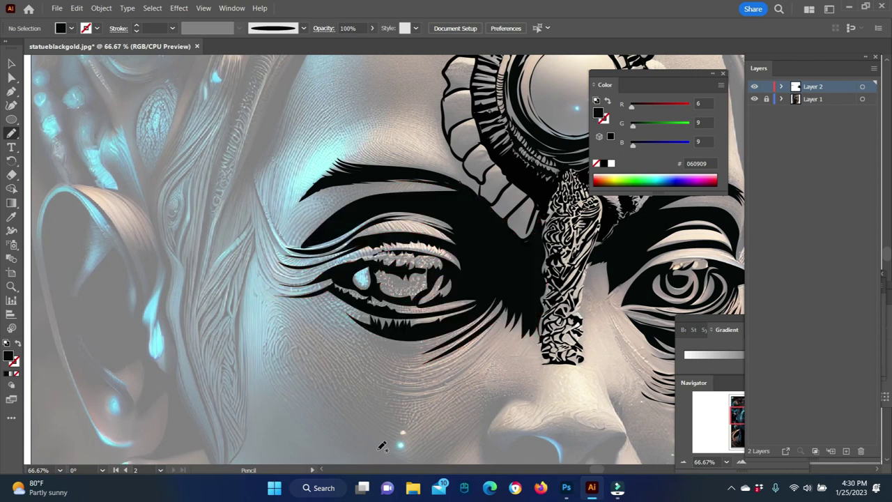
- Add six more curved hatch lines beneath the left eye's lower lid
drag(381, 366, 504, 320)
drag(436, 376, 519, 324)
mouse_move(371, 379)
mouse_down()
mouse_move(515, 310)
mouse_move(463, 369)
mouse_up()
mouse_move(516, 307)
mouse_down()
mouse_move(453, 383)
mouse_move(384, 390)
mouse_move(508, 375)
mouse_up()
drag(536, 321, 519, 362)
drag(453, 336, 369, 382)
- Pencil black shadows around the nose and nostrils plus a patch on the right cheek
key(z)
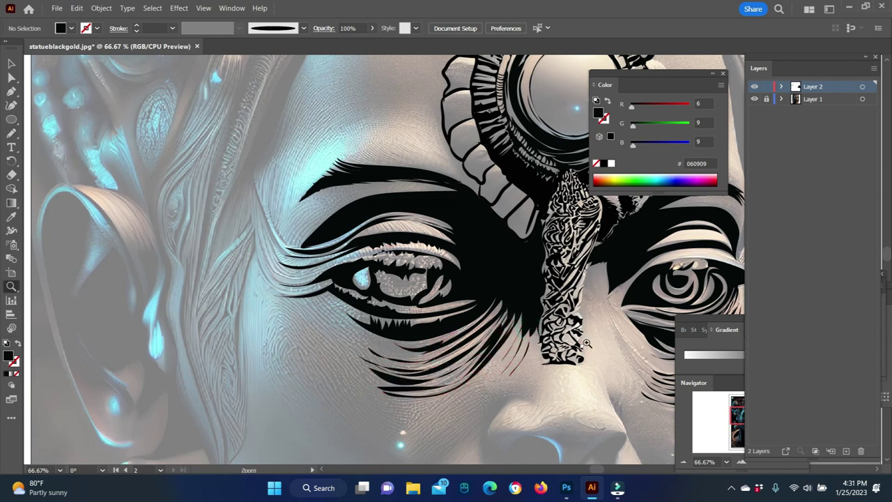
scroll(329, 183, down, 3)
scroll(405, 260, up, 2)
scroll(405, 260, up, 1)
key(n)
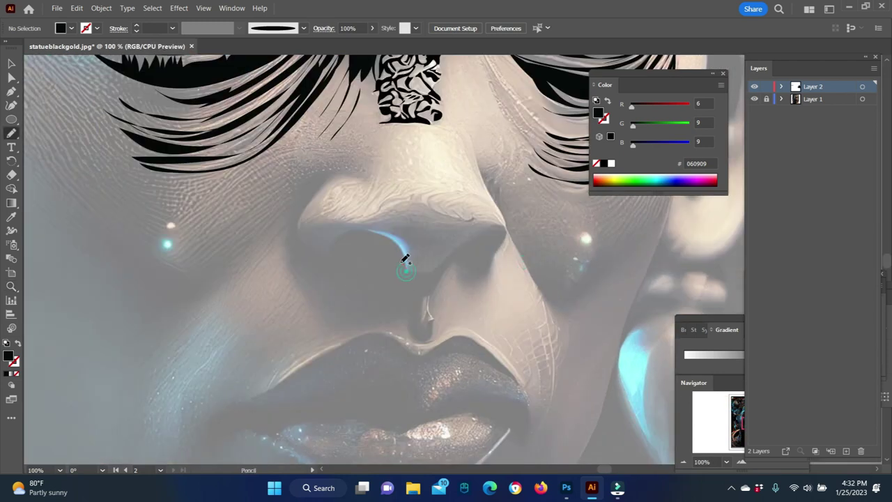
mouse_move(279, 221)
mouse_down()
mouse_move(308, 289)
mouse_move(395, 329)
mouse_up()
drag(464, 245, 410, 268)
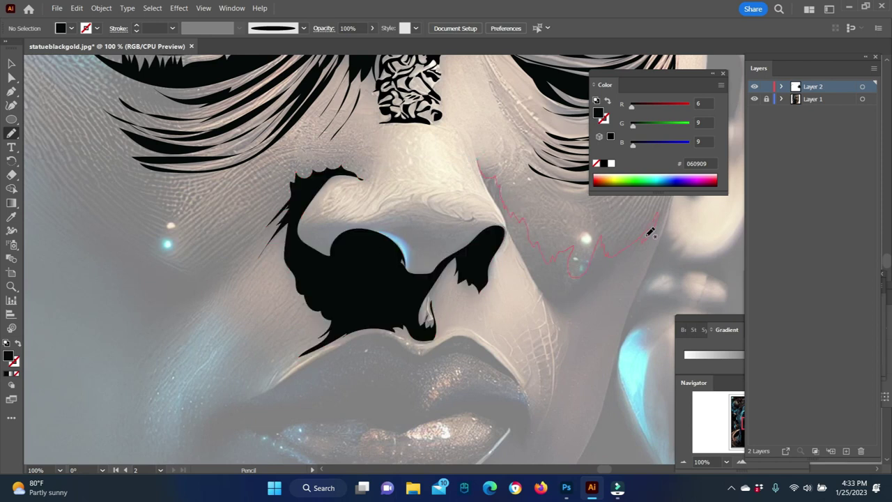
drag(496, 199, 487, 183)
key(z)
scroll(463, 249, down, 3)
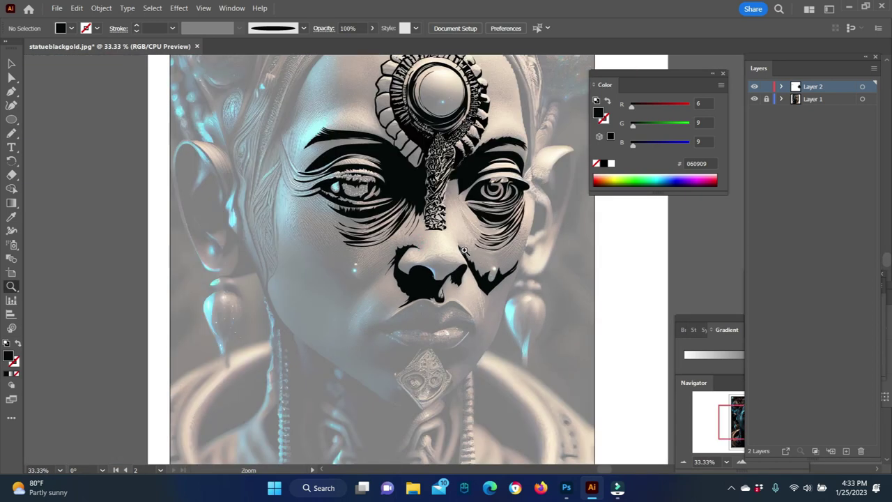
- Show Layer 1 again and trace the upper lip edge as a black Pencil shape
alt+click(754, 86)
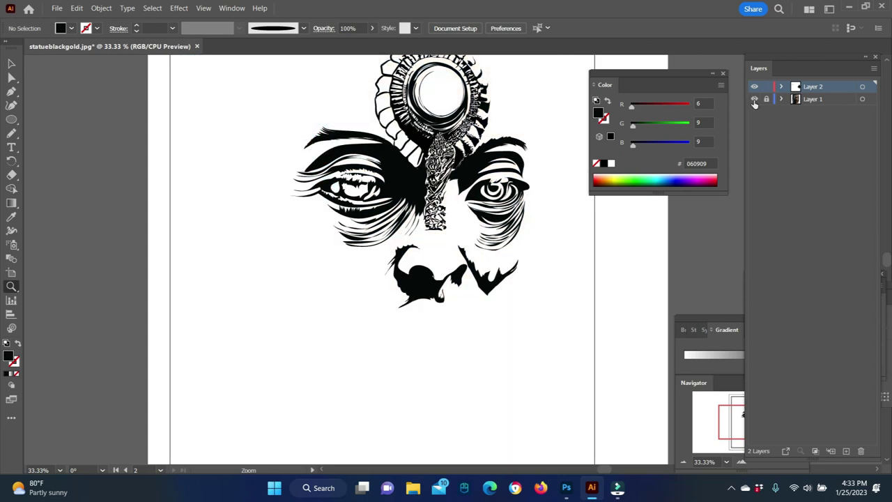
scroll(425, 327, up, 3)
key(n)
drag(330, 160, 533, 178)
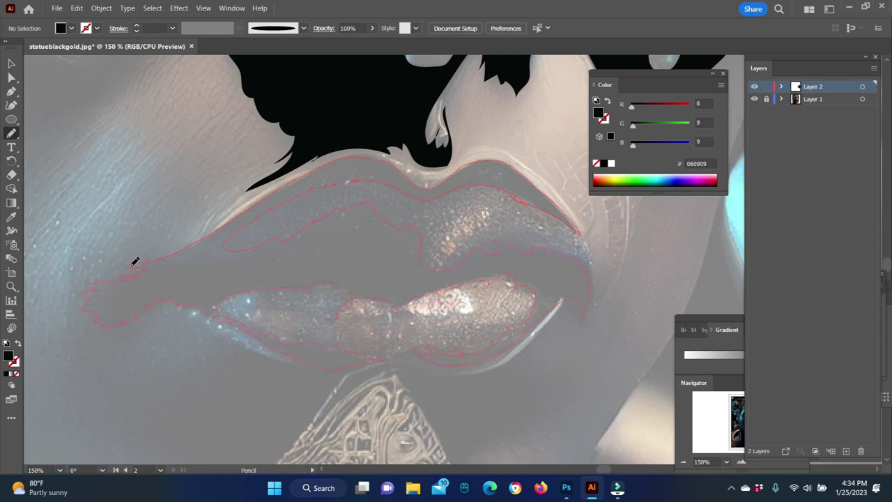
- Zoom to the chin pendant and start a pencil stroke along its upper edge
key(z)
mouse_move(529, 408)
mouse_down()
mouse_move(499, 243)
mouse_move(443, 277)
mouse_up()
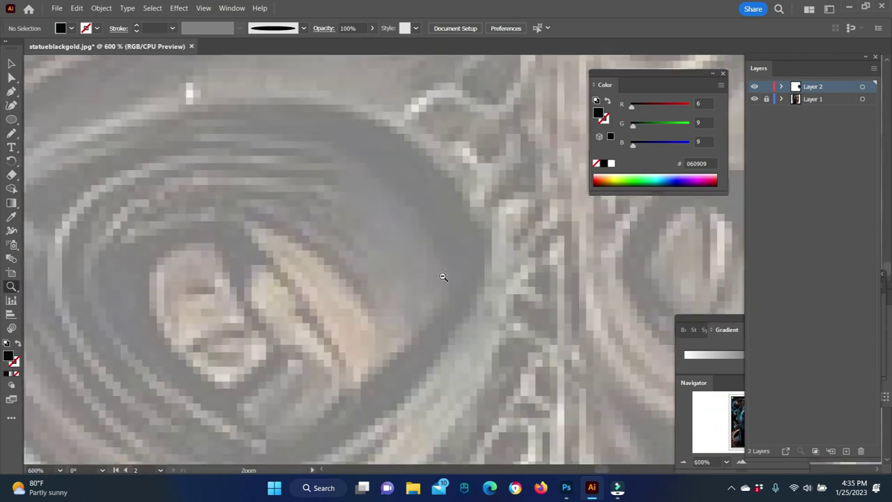
alt+click(443, 277)
key(n)
drag(429, 143, 446, 151)
- Trace and close black shapes along the pendant's upper-left edge
scroll(439, 85, down, 3)
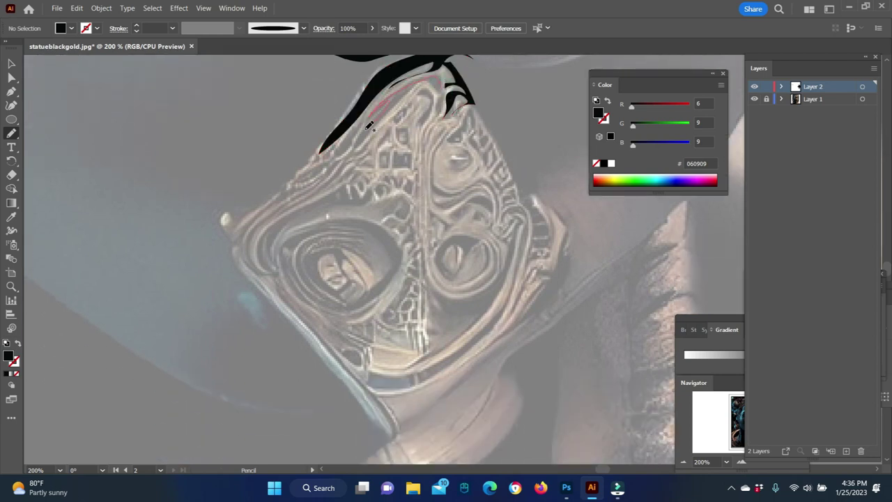
drag(439, 111, 365, 115)
mouse_move(390, 87)
mouse_down()
mouse_move(235, 252)
mouse_move(261, 272)
mouse_up()
drag(345, 185, 311, 204)
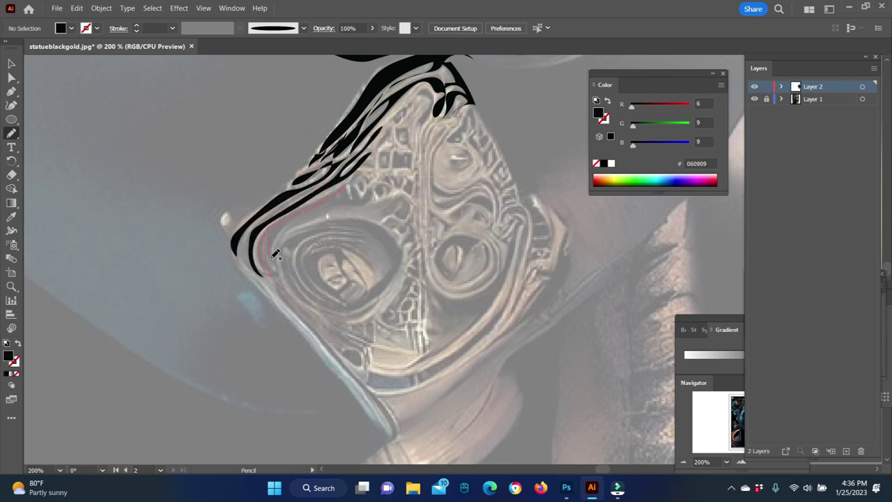
drag(276, 254, 352, 181)
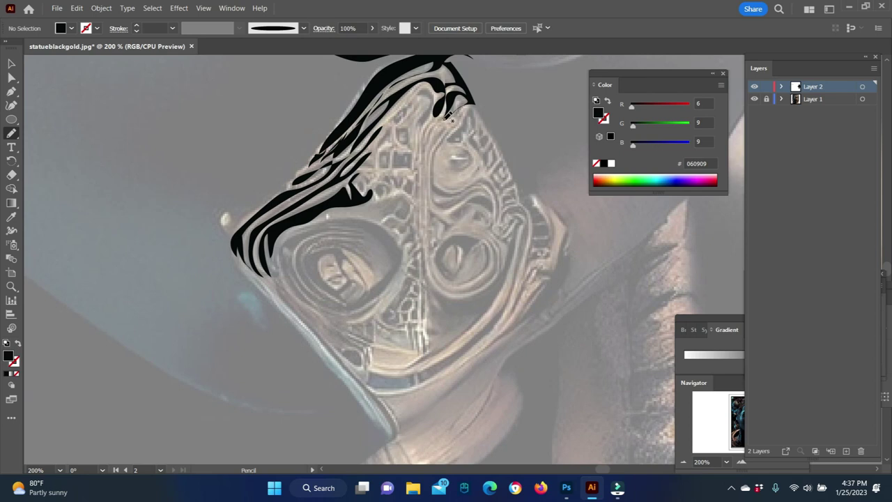
- Add curved black shapes at the pendant's top right, lower right face and above the right eye
mouse_move(427, 89)
mouse_down()
mouse_move(381, 145)
mouse_move(401, 143)
mouse_move(408, 163)
mouse_move(364, 179)
mouse_move(414, 183)
mouse_move(357, 204)
mouse_move(412, 208)
mouse_up()
mouse_move(495, 203)
mouse_down()
mouse_move(449, 274)
mouse_move(480, 230)
mouse_move(496, 237)
mouse_move(440, 286)
mouse_up()
drag(451, 331, 470, 332)
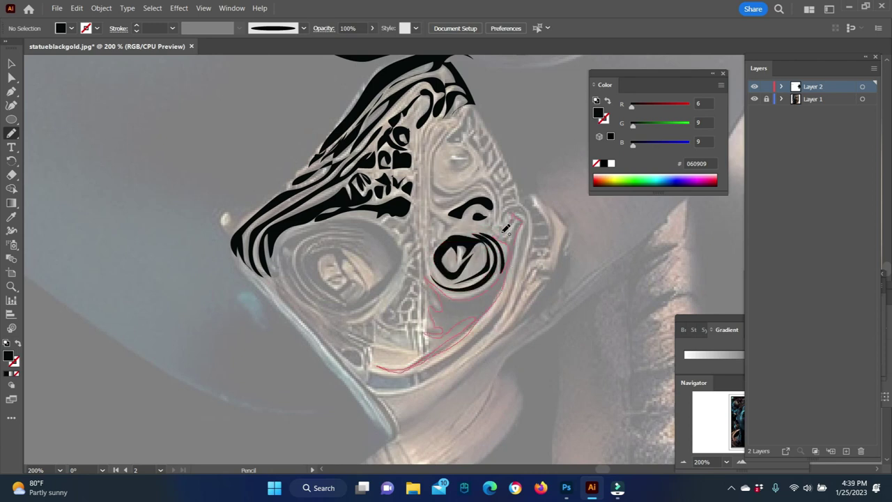
mouse_move(492, 214)
mouse_down()
mouse_move(432, 203)
mouse_move(476, 197)
mouse_up()
mouse_move(464, 145)
mouse_down()
mouse_move(453, 166)
mouse_move(480, 111)
mouse_move(496, 165)
mouse_move(525, 193)
mouse_move(470, 317)
mouse_move(503, 198)
mouse_up()
- Add black strokes along the pendant's right edge and a line along its lower left edge
scroll(525, 194, down, 1)
scroll(503, 198, down, 6)
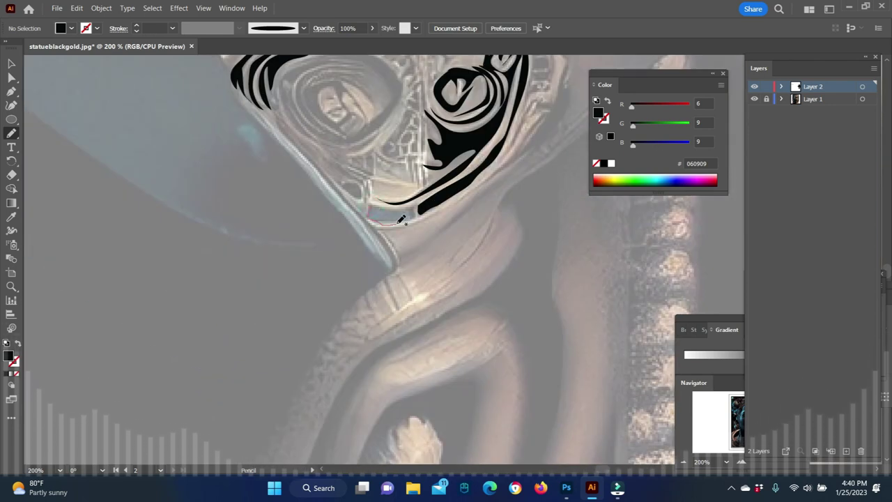
scroll(549, 124, up, 3)
mouse_move(549, 124)
mouse_down()
mouse_move(537, 139)
mouse_move(537, 174)
mouse_move(568, 144)
mouse_move(547, 104)
mouse_up()
scroll(537, 199, down, 3)
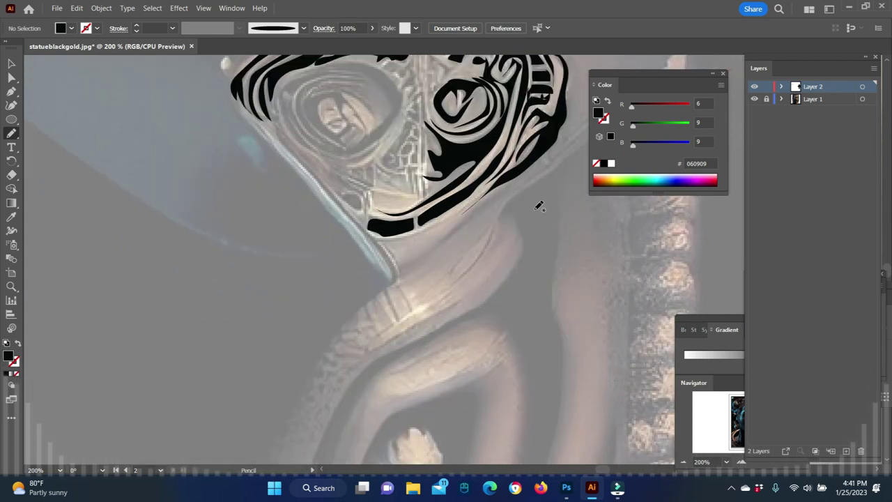
scroll(265, 178, up, 2)
drag(274, 169, 391, 298)
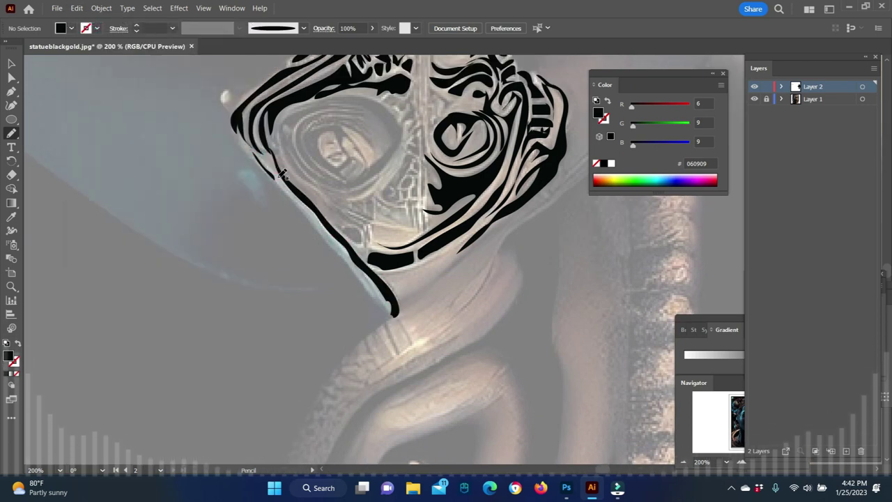
- Outline the pendant's left eye, add shapes inside it, and draw black shapes and a centre line for the nose
mouse_move(311, 182)
mouse_down()
mouse_move(339, 110)
mouse_move(335, 95)
mouse_up()
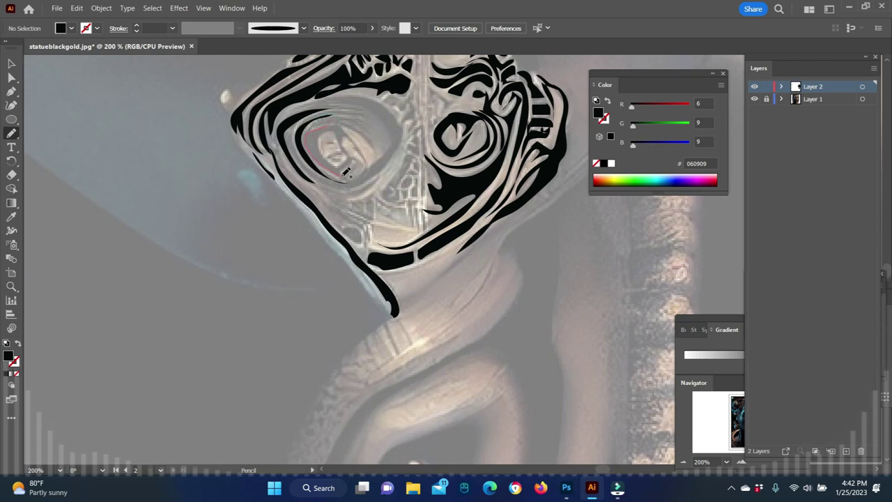
mouse_move(392, 139)
mouse_down()
mouse_move(341, 123)
mouse_move(366, 191)
mouse_move(381, 183)
mouse_up()
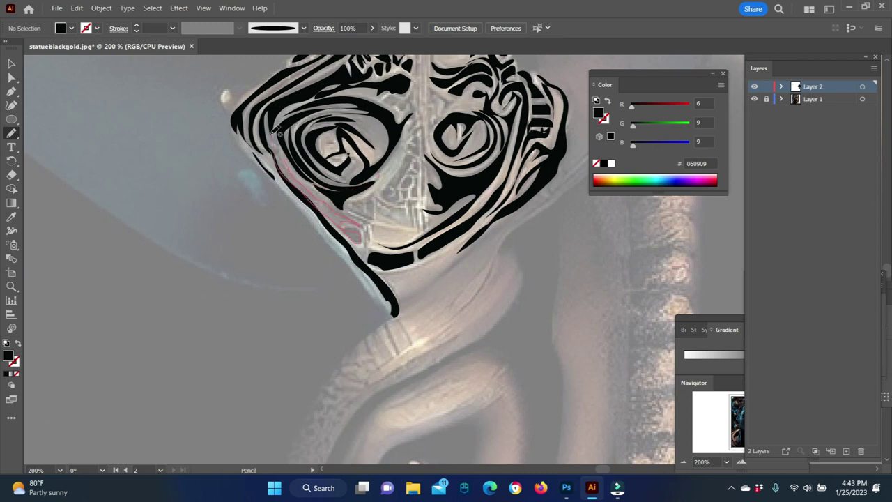
drag(417, 136, 408, 192)
scroll(391, 202, up, 4)
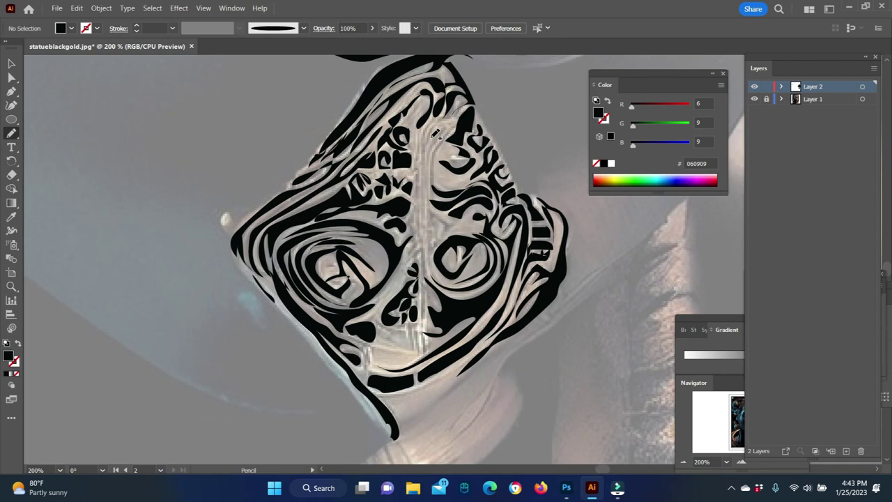
scroll(454, 129, down, 2)
mouse_move(417, 70)
mouse_down()
mouse_move(423, 248)
mouse_move(425, 209)
mouse_up()
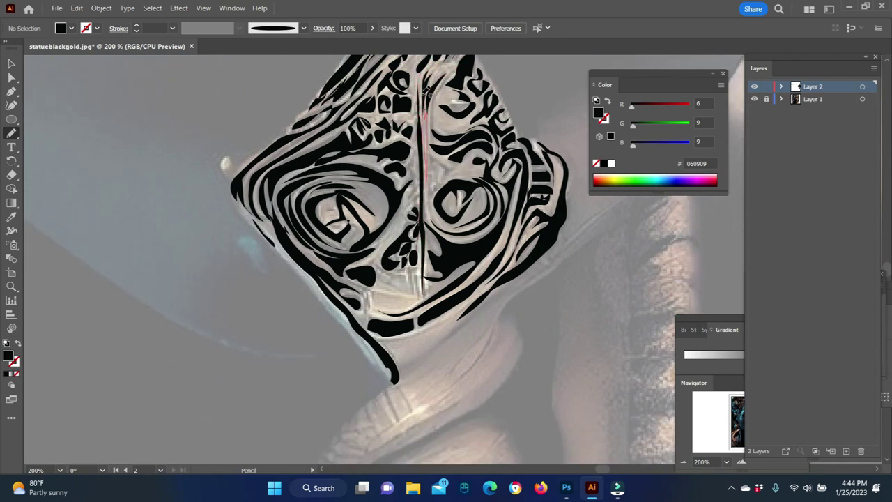
drag(404, 153, 419, 180)
- Add a black stroke at the pendant's upper right and outline its right side down to the chin
drag(431, 147, 461, 70)
scroll(474, 103, down, 2)
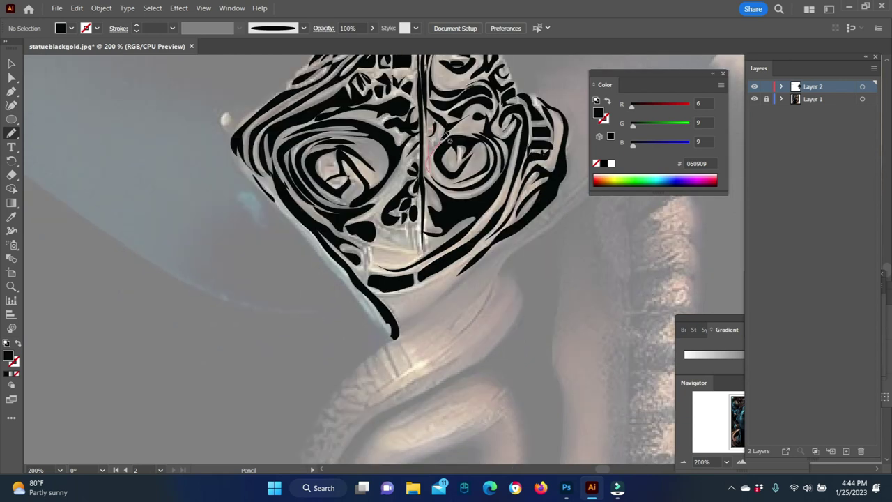
drag(395, 334, 505, 240)
drag(280, 204, 392, 335)
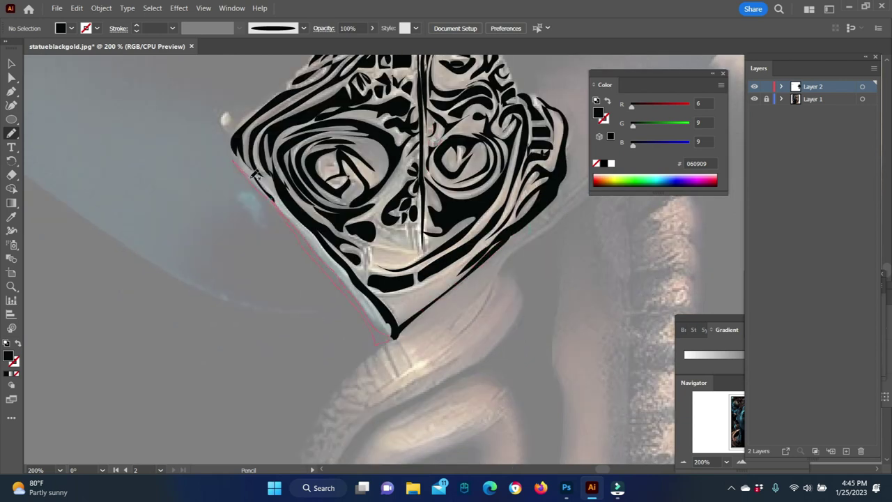
scroll(255, 175, up, 5)
- Zoom in on the left ear and fill its outline black with the Pencil
key(z)
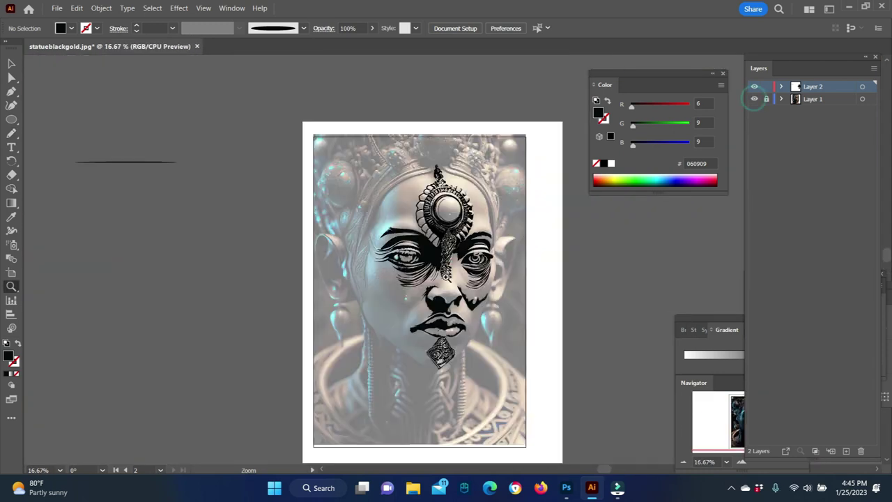
drag(261, 338, 371, 285)
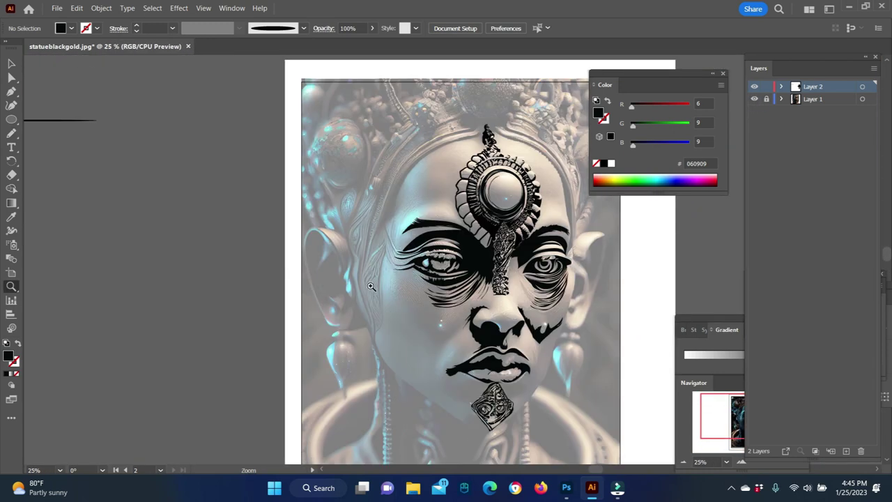
click(371, 285)
key(n)
mouse_move(322, 258)
mouse_down()
mouse_move(339, 265)
mouse_move(359, 197)
mouse_up()
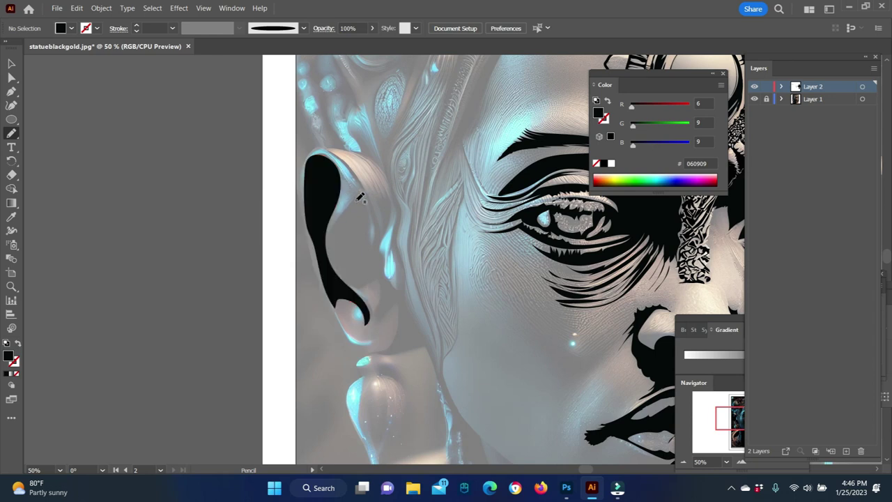
- Trace the top of the ear and the earlobe, closing the earlobe as a black fill
drag(378, 311, 410, 352)
drag(368, 127, 382, 167)
drag(381, 237, 375, 216)
scroll(467, 298, down, 5)
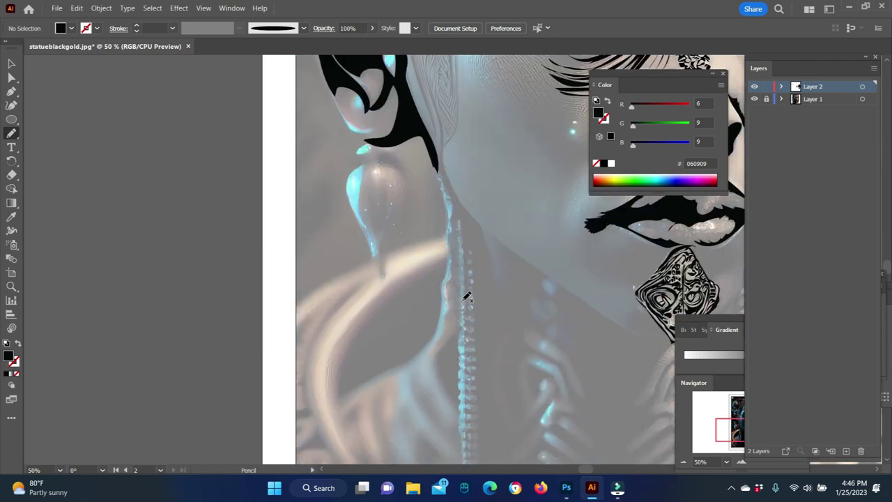
drag(433, 166, 408, 203)
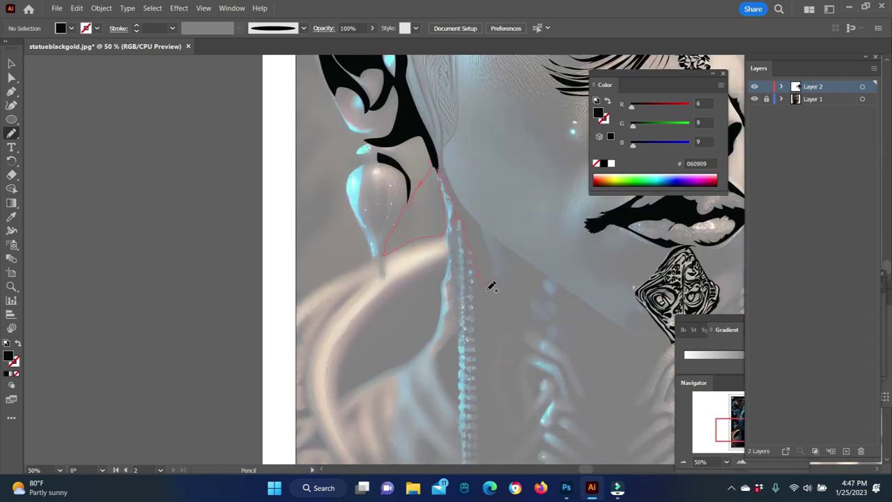
drag(437, 168, 437, 167)
- Trace the right ear's inner edge and the long shape beside the right eye
key(ctrl+0)
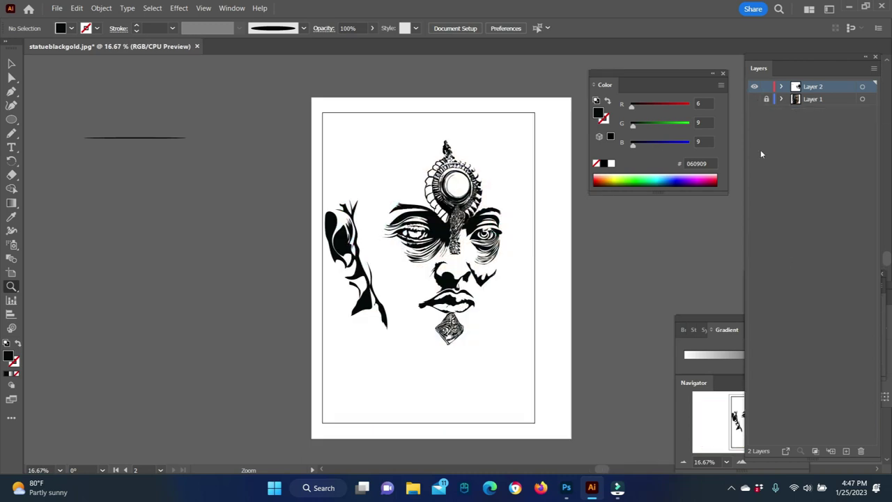
scroll(458, 253, up, 3)
scroll(386, 265, up, 2)
drag(363, 255, 352, 250)
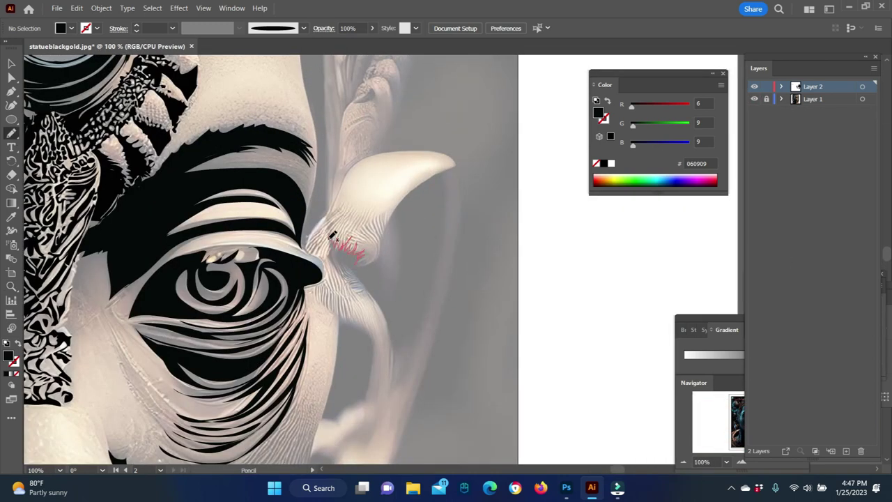
mouse_move(391, 320)
mouse_down()
mouse_move(408, 358)
mouse_move(448, 173)
mouse_move(388, 222)
mouse_move(373, 209)
mouse_move(393, 321)
mouse_up()
scroll(369, 278, down, 5)
mouse_move(338, 155)
mouse_down()
mouse_move(377, 216)
mouse_move(322, 143)
mouse_move(333, 156)
mouse_move(367, 162)
mouse_move(358, 200)
mouse_move(418, 140)
mouse_move(362, 183)
mouse_up()
- Fill a jagged black shape along the right cheek's outer edge and zoom out to view the stencil
scroll(362, 209, down, 5)
scroll(362, 209, down, 5)
drag(361, 246, 296, 239)
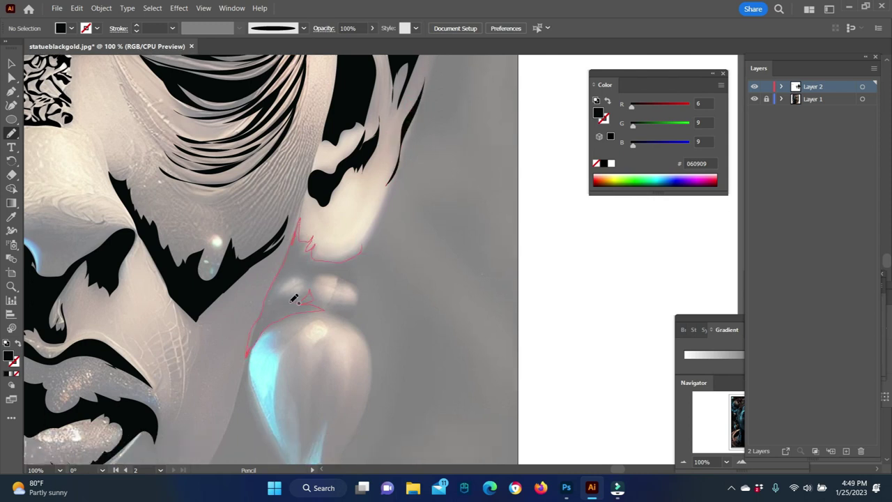
drag(361, 252, 300, 221)
key(ctrl+minus)
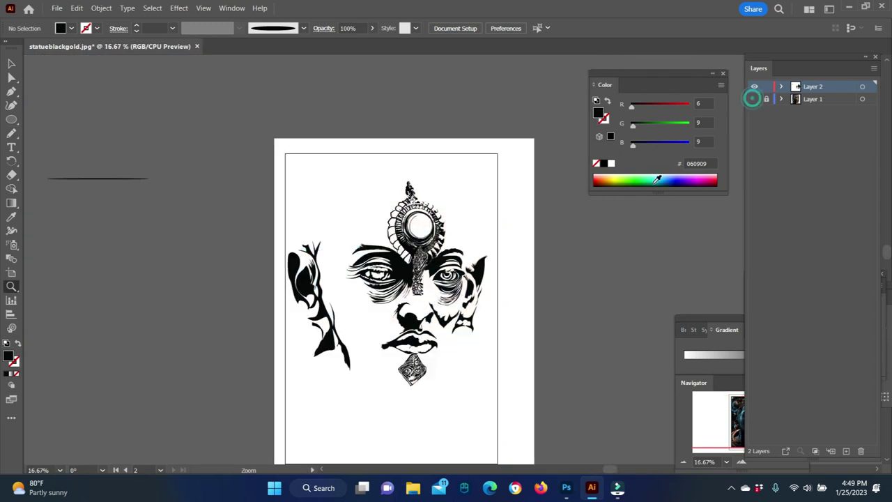
- Zoom in on the necklace and fill black shapes along the neck
key(ctrl+plus)
click(11, 133)
drag(259, 242, 348, 236)
scroll(450, 400, right, 5)
mouse_move(268, 167)
mouse_down()
mouse_move(319, 197)
mouse_move(371, 324)
mouse_up()
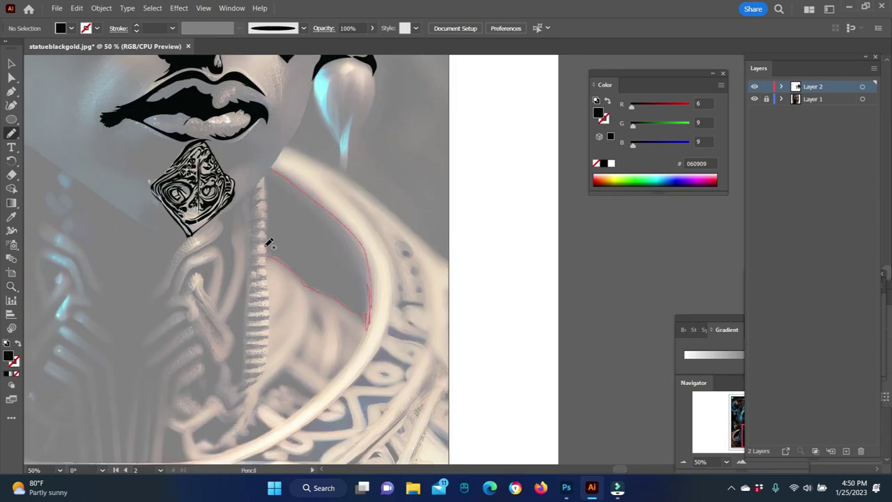
drag(269, 188, 322, 218)
- Trace and fill the shadows right of the neck and under the chin
scroll(105, 323, down, 5)
scroll(607, 368, left, 5)
scroll(418, 279, up, 5)
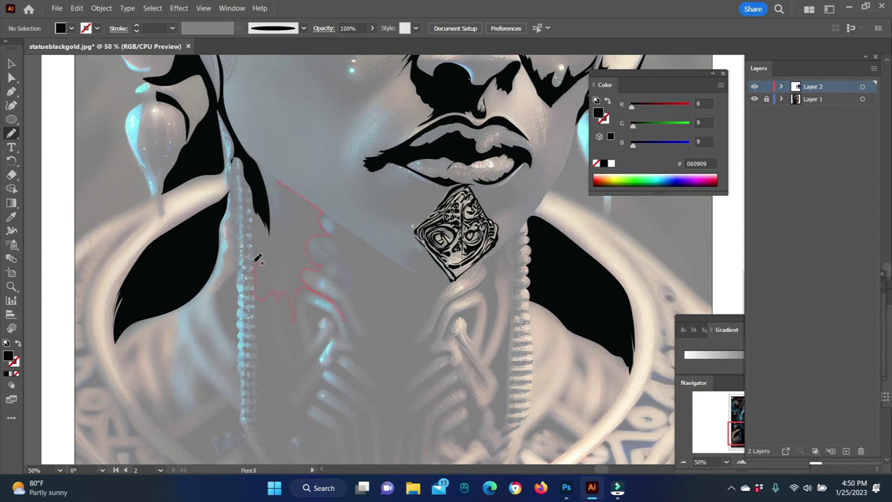
drag(272, 174, 271, 176)
scroll(293, 182, down, 3)
drag(331, 159, 347, 202)
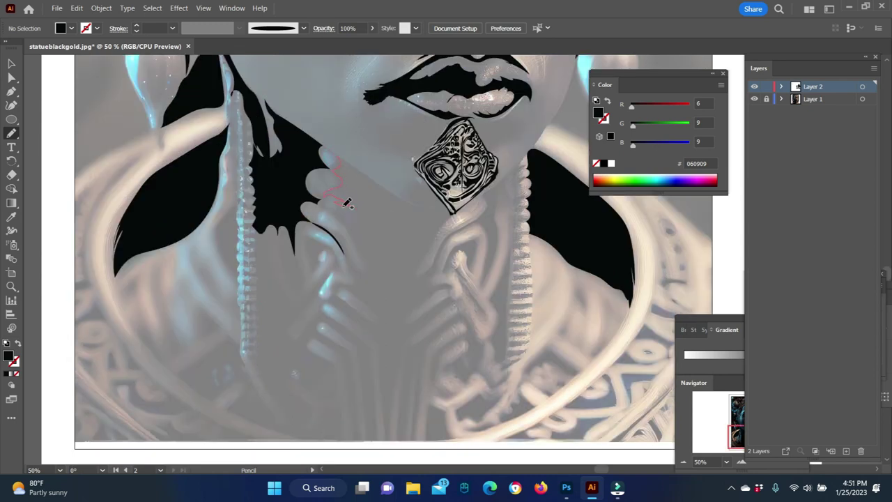
drag(486, 224, 510, 200)
drag(344, 153, 345, 153)
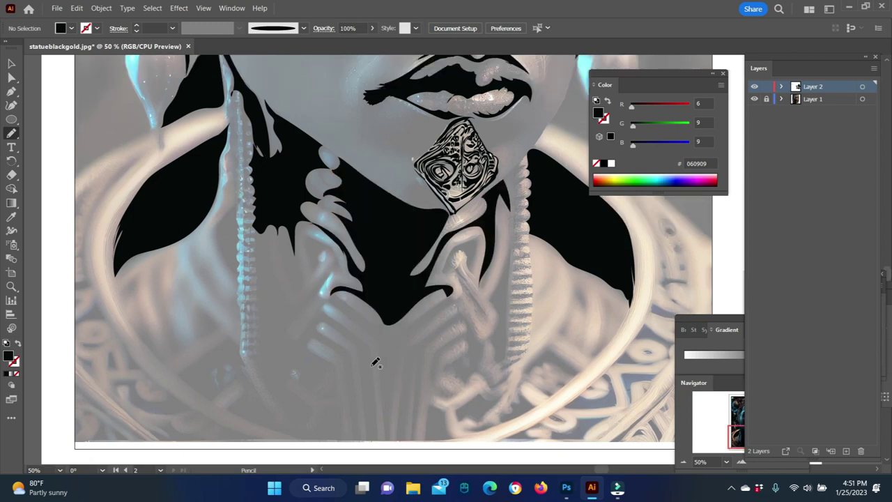
- Hide the reference photo layer to check the whole stencil, then zoom back in on the neck
key(super)
key(ctrl+0)
click(754, 99)
key(ctrl+plus)
key(ctrl+plus)
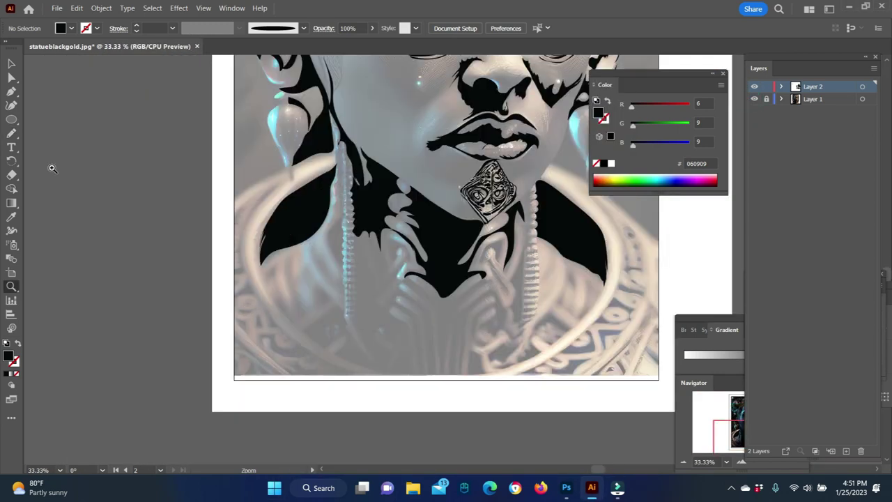
key(ctrl+plus)
key(n)
- Fill black shapes beside the chain and shadow shapes below the necklace
drag(363, 261, 367, 228)
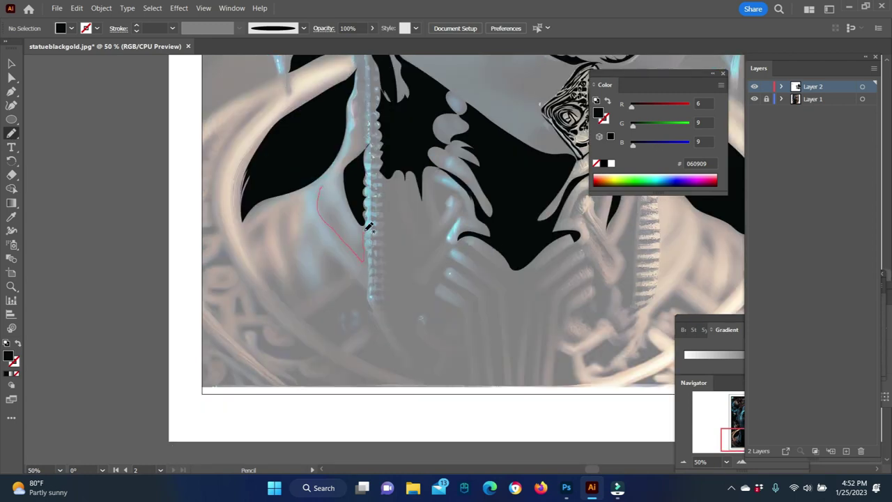
drag(388, 171, 384, 203)
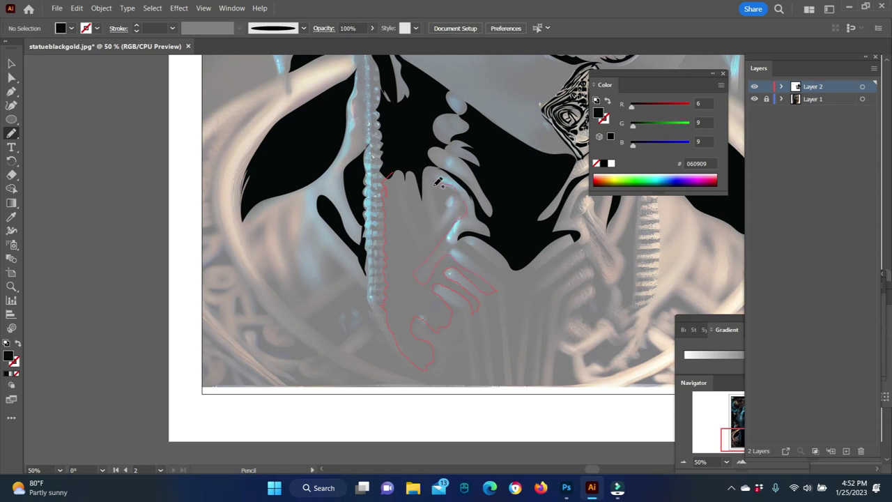
drag(421, 179, 418, 176)
drag(301, 212, 327, 279)
drag(278, 267, 265, 241)
scroll(349, 195, down, 3)
drag(359, 171, 350, 218)
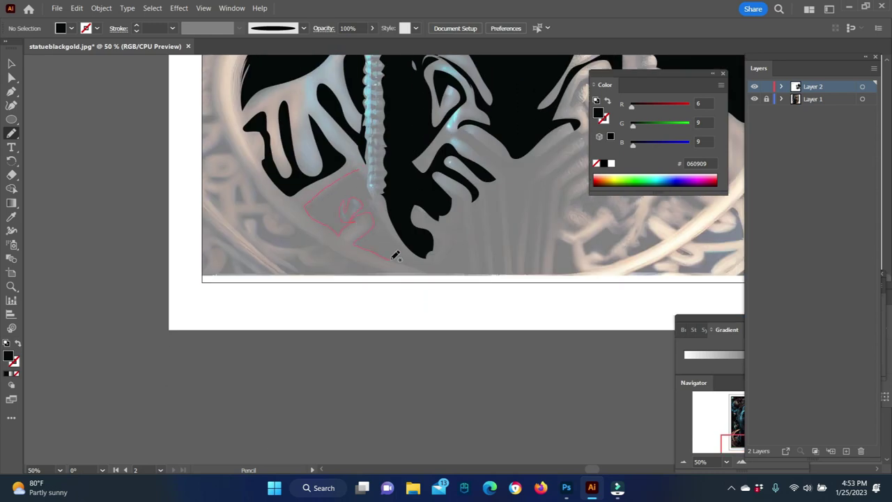
drag(395, 255, 397, 256)
- Fill black shapes at the artboard's bottom-left
scroll(478, 274, down, 1)
scroll(314, 209, up, 6)
drag(275, 182, 252, 198)
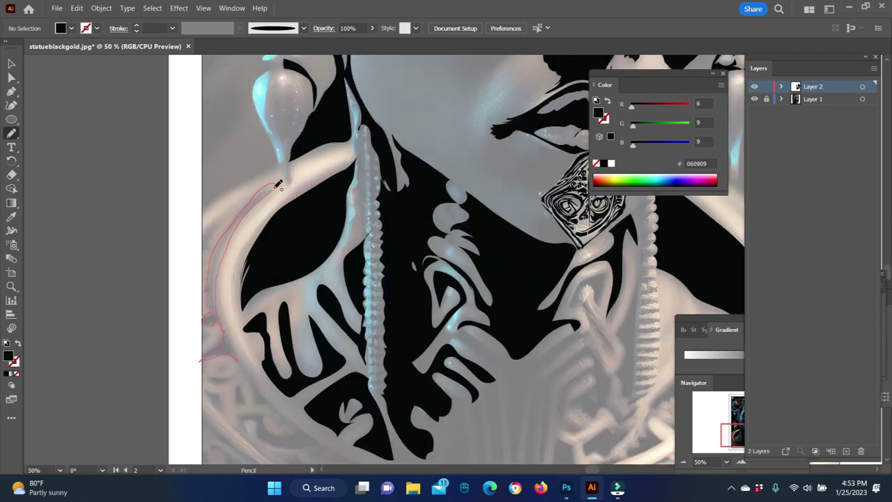
scroll(209, 219, down, 4)
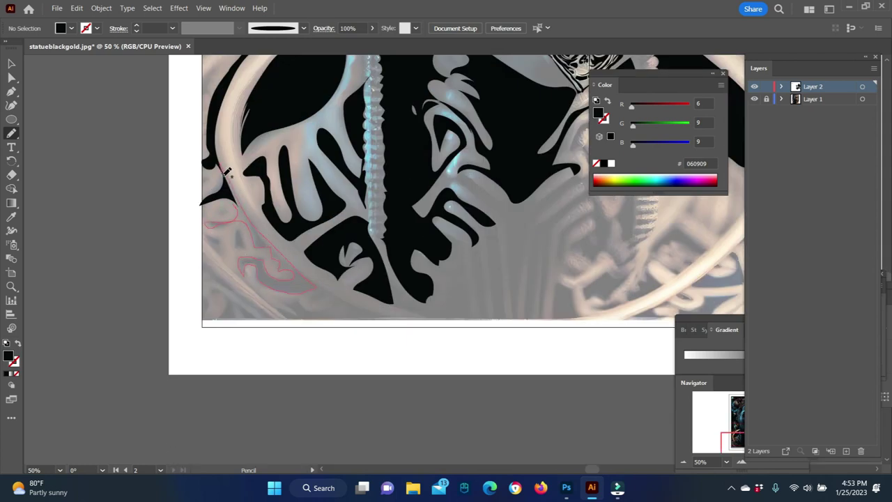
scroll(225, 171, down, 1)
scroll(298, 243, down, 1)
mouse_move(328, 262)
mouse_down()
mouse_move(235, 235)
mouse_move(315, 225)
mouse_move(322, 245)
mouse_up()
- Fill shadow shapes on the lower right collar and over the chest
scroll(482, 265, up, 5)
scroll(235, 163, down, 2)
mouse_move(451, 222)
mouse_down()
mouse_move(494, 241)
mouse_move(456, 217)
mouse_up()
scroll(455, 218, down, 2)
mouse_move(487, 186)
mouse_down()
mouse_move(466, 221)
mouse_move(449, 213)
mouse_up()
drag(432, 282, 383, 259)
scroll(629, 424, right, 4)
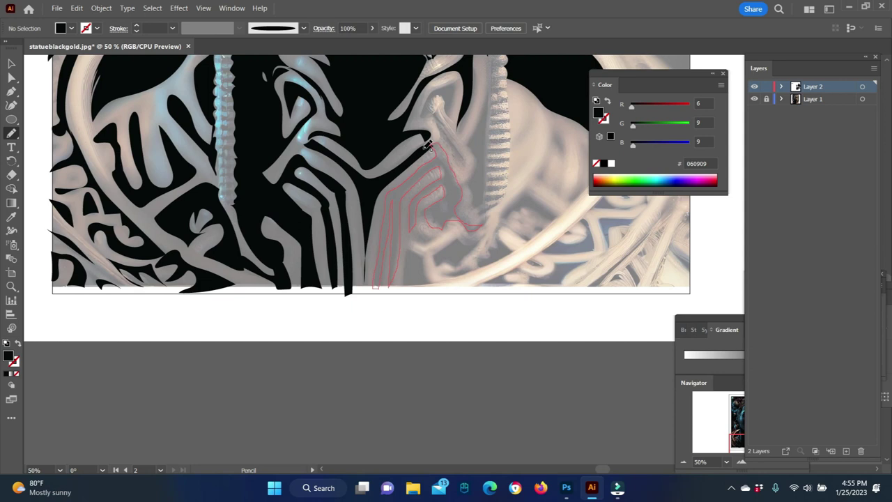
drag(426, 144, 428, 146)
- Add black shapes near the neck and along the beaded earring chain
scroll(454, 151, up, 2)
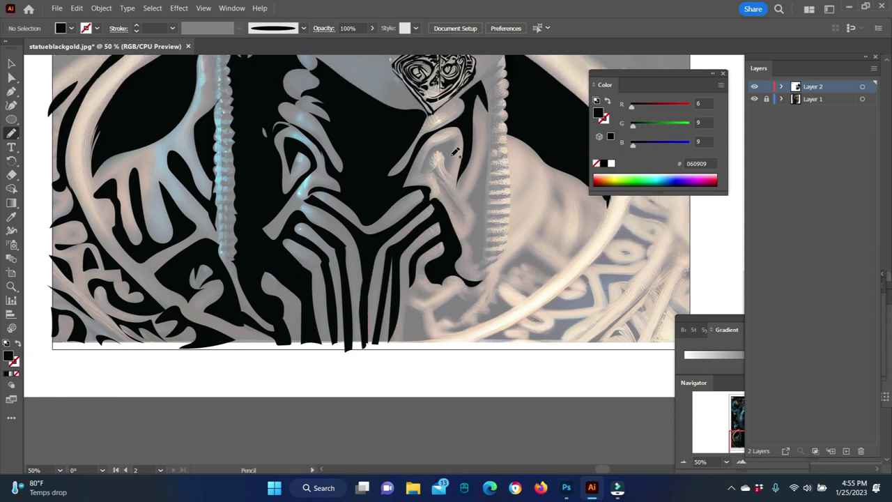
drag(439, 147, 438, 149)
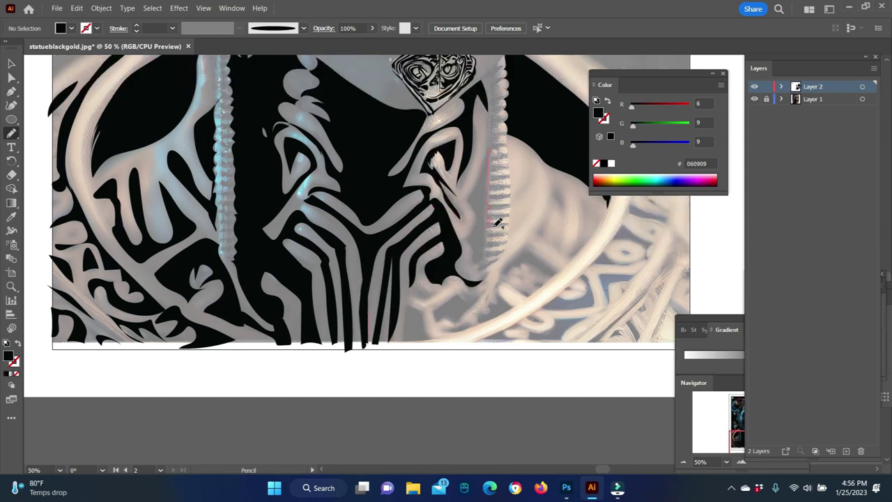
scroll(500, 146, up, 1)
scroll(501, 202, up, 4)
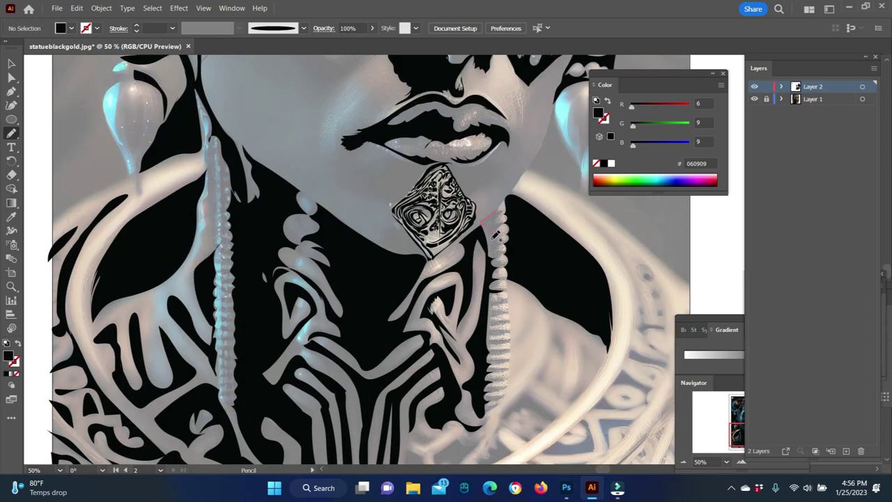
scroll(524, 307, down, 2)
drag(496, 220, 501, 297)
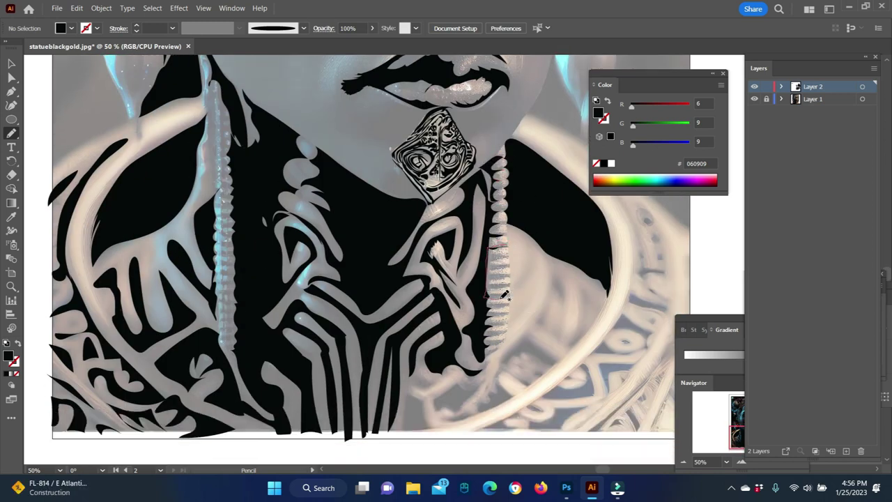
drag(506, 256, 509, 243)
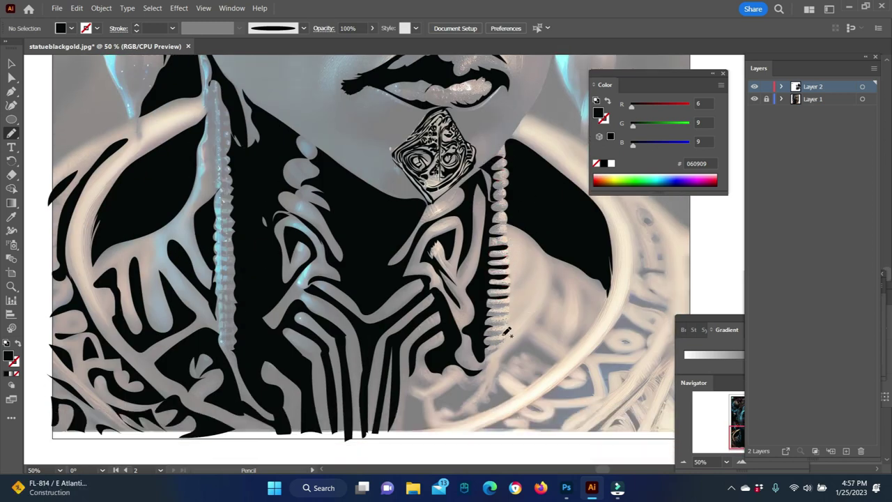
- Fill the gaps between the chain and hoop and left of the teardrops black
scroll(418, 279, down, 3)
scroll(416, 235, up, 3)
drag(416, 235, 435, 314)
drag(450, 262, 437, 316)
mouse_move(415, 251)
mouse_down()
mouse_move(411, 285)
mouse_move(402, 279)
mouse_up()
mouse_move(417, 321)
mouse_down()
mouse_move(381, 320)
mouse_move(329, 351)
mouse_move(275, 359)
mouse_move(296, 404)
mouse_move(373, 393)
mouse_move(384, 382)
mouse_up()
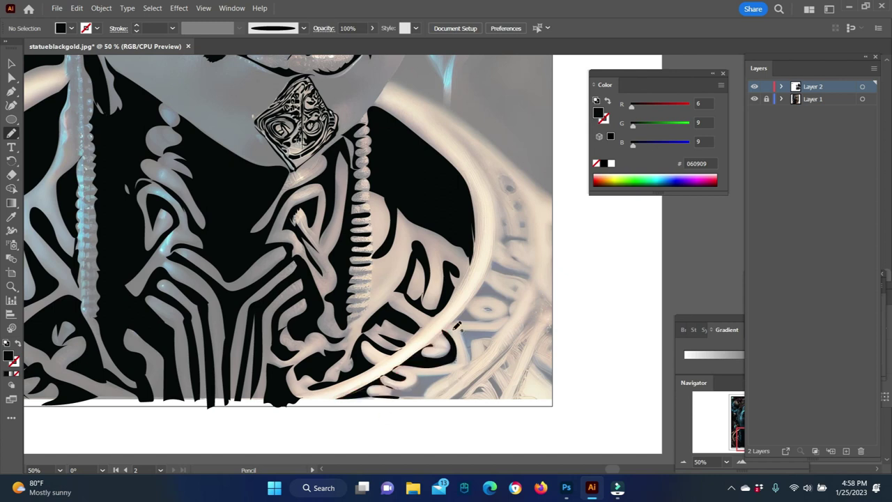
- Draw black shapes along the hoop's edge and at the lower right, then zoom out
drag(465, 308, 452, 321)
drag(496, 252, 533, 237)
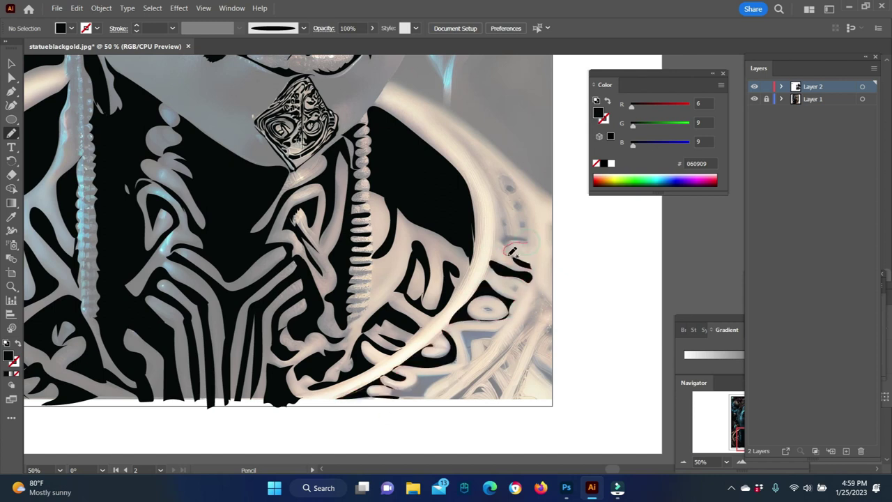
mouse_move(439, 125)
mouse_down()
mouse_move(507, 211)
mouse_move(430, 113)
mouse_up()
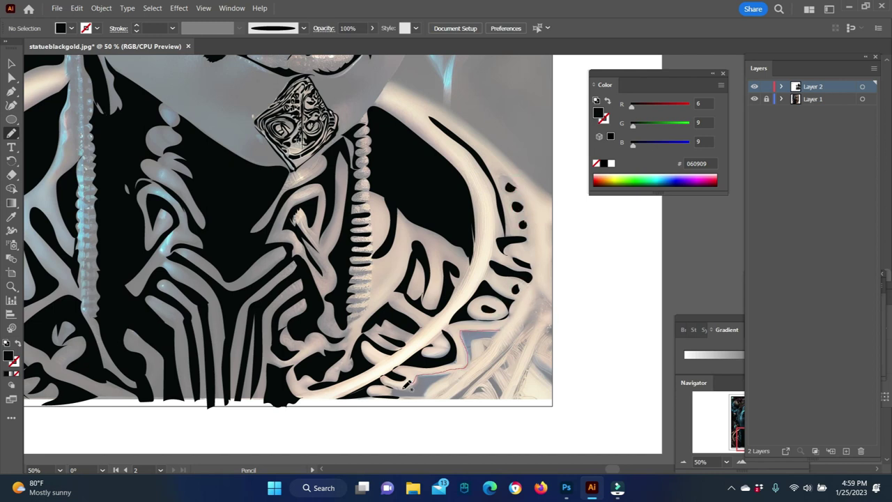
mouse_move(473, 348)
mouse_down()
mouse_move(562, 334)
mouse_move(550, 362)
mouse_move(465, 398)
mouse_up()
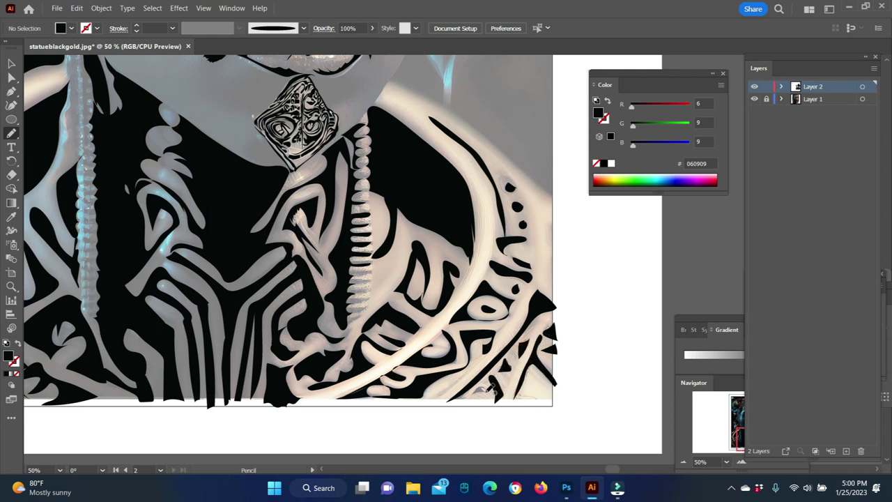
key(v)
key(n)
key(z)
alt+click(349, 256)
- Zoom into the forehead and Pencil-trace a closed black shape along the crown edge above the ornament
scroll(350, 256, up, 5)
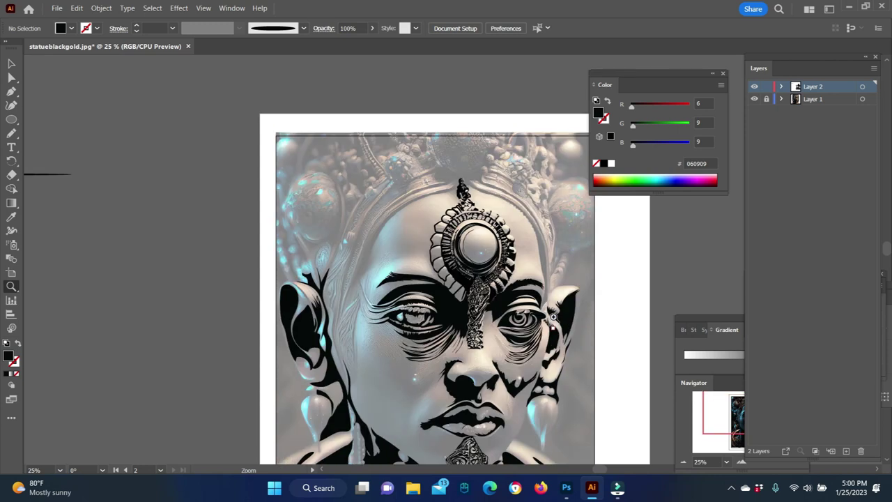
click(532, 273)
click(510, 360)
key(n)
drag(418, 126, 432, 312)
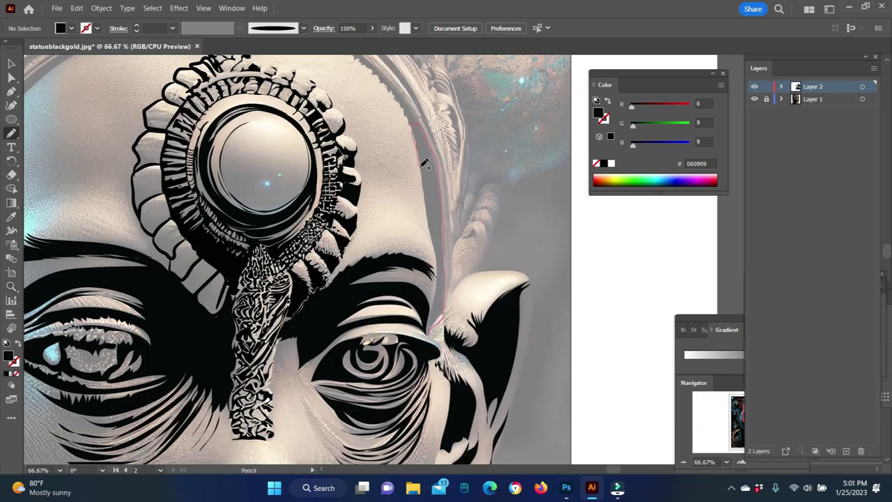
scroll(433, 311, up, 3)
scroll(399, 255, up, 3)
drag(352, 210, 265, 174)
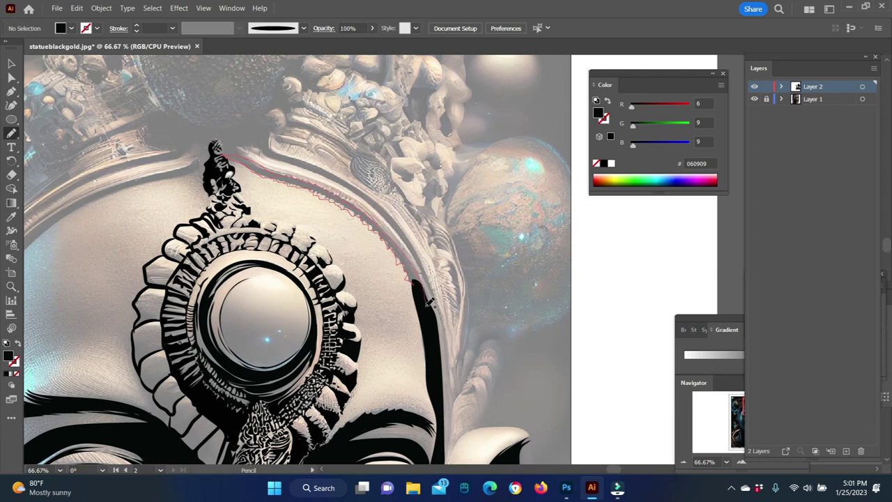
drag(430, 301, 432, 307)
- Trace a second outline from the forehead's right side along the crown ledge, closed as a black fill
scroll(432, 307, down, 1)
drag(450, 418, 441, 296)
drag(346, 163, 264, 106)
mouse_move(145, 120)
mouse_down()
mouse_move(150, 150)
mouse_move(181, 160)
mouse_move(217, 123)
mouse_move(265, 139)
mouse_up()
drag(450, 382, 450, 390)
- Erase the stray black dot near the crown with the Eraser, then deselect the crown shape
key(shift+e)
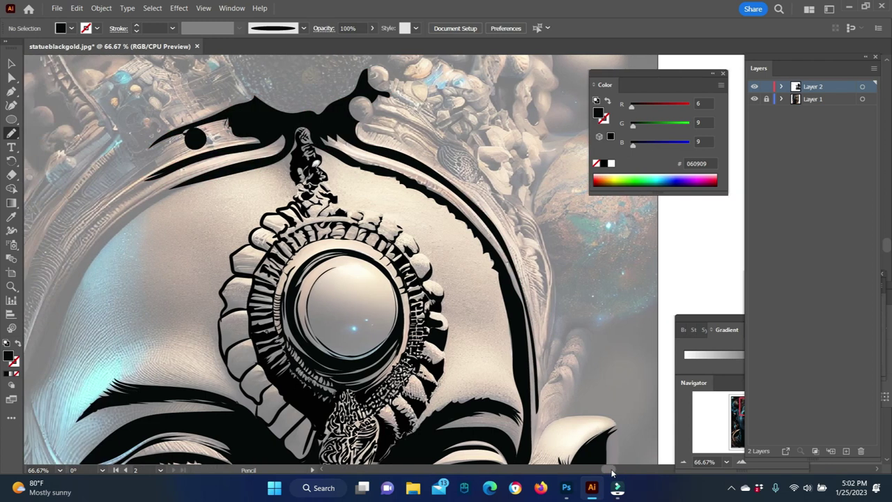
scroll(252, 165, left, 4)
drag(255, 136, 259, 142)
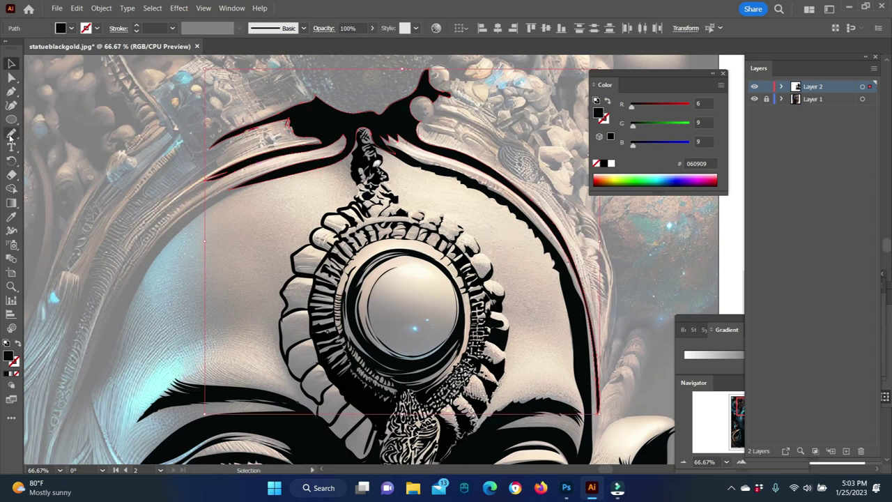
key(ctrl+shift+a)
- Extend the curved black shape toward the crown and fill the left forehead edge in black
key(n)
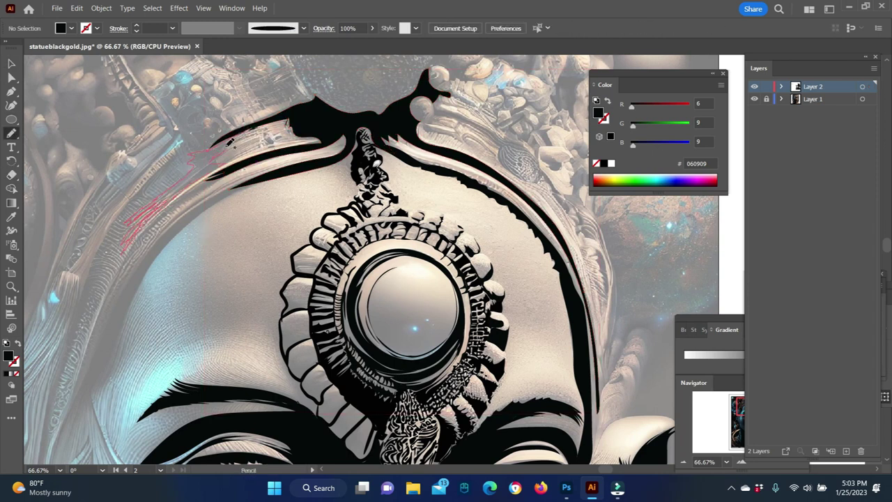
drag(152, 209, 275, 136)
drag(229, 182, 132, 242)
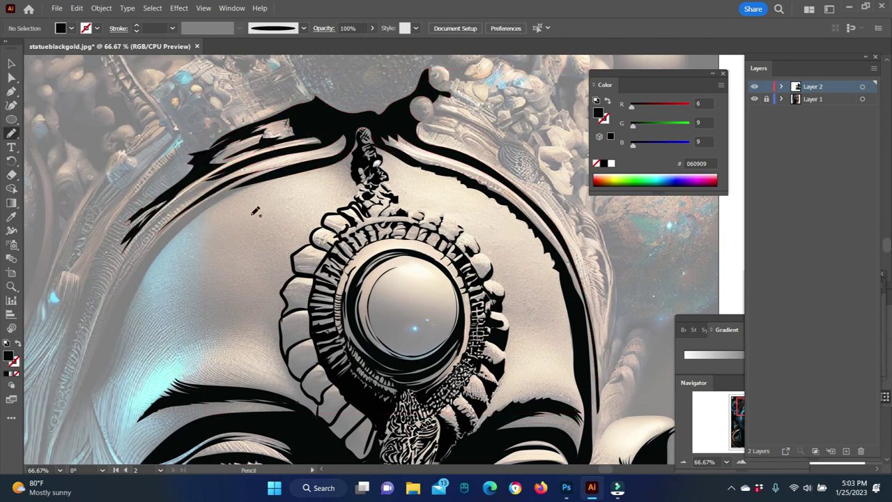
drag(186, 200, 237, 167)
scroll(260, 118, down, 3)
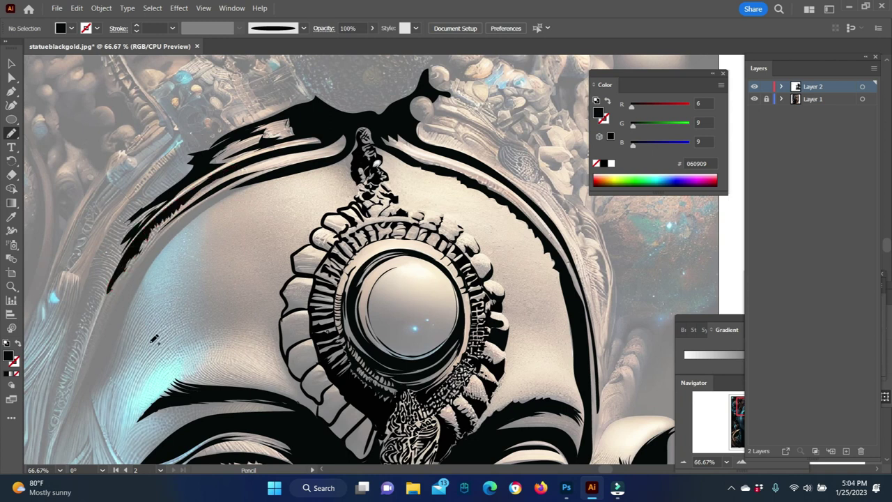
drag(53, 398, 80, 353)
drag(160, 188, 167, 245)
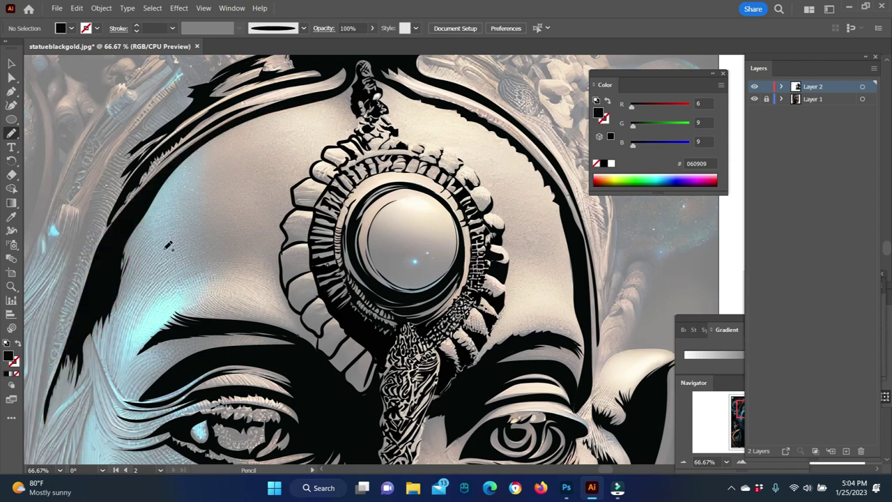
- Bring the left eye and ear into view and draw black shapes along the cheek, eye edge and temple
drag(157, 458, 352, 236)
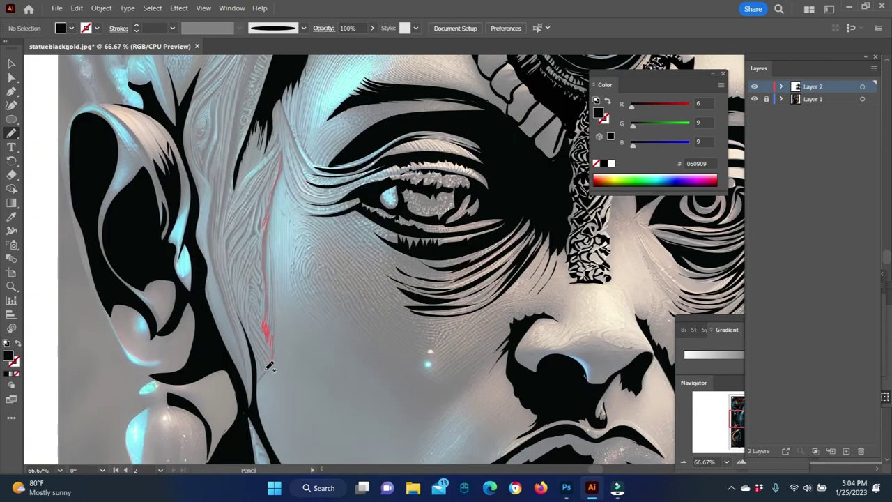
drag(272, 270, 286, 185)
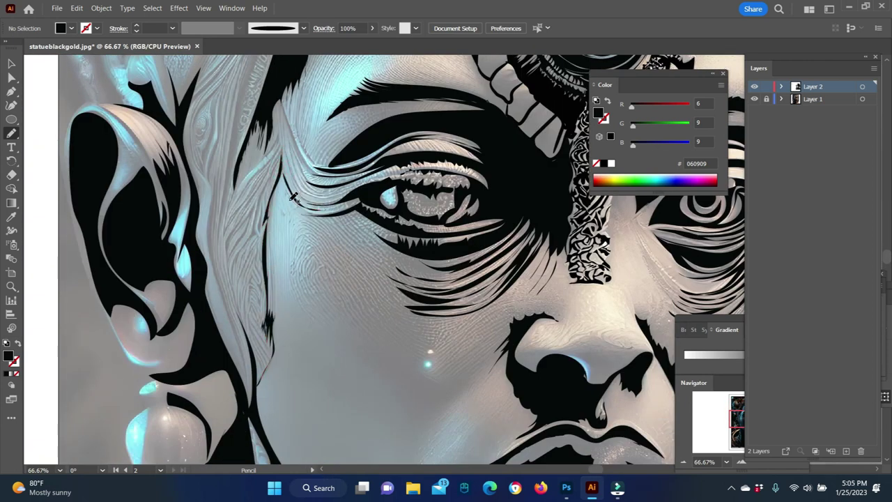
drag(280, 101, 297, 138)
drag(283, 89, 320, 162)
drag(300, 103, 298, 82)
drag(279, 138, 226, 234)
mouse_move(265, 192)
mouse_down()
mouse_move(282, 128)
mouse_move(265, 158)
mouse_up()
- Add a black strand running along the temple to the hairline
scroll(306, 254, up, 4)
scroll(306, 254, up, 1)
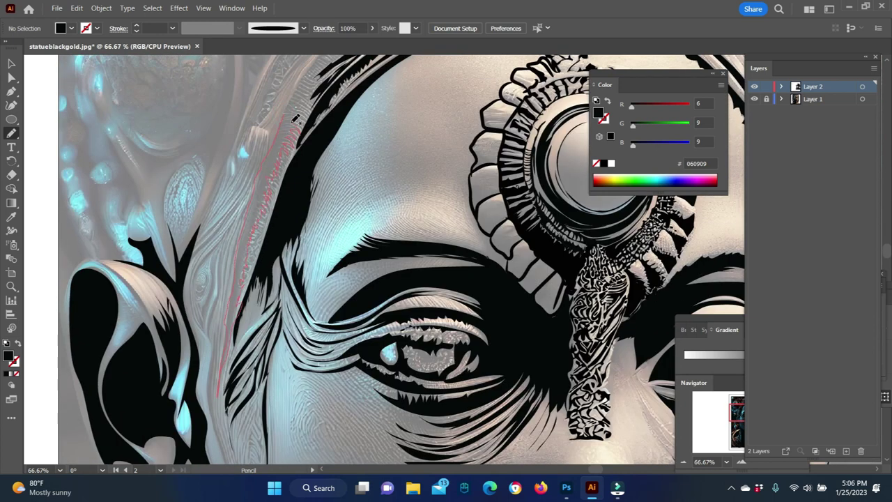
drag(335, 74, 338, 71)
scroll(339, 71, up, 3)
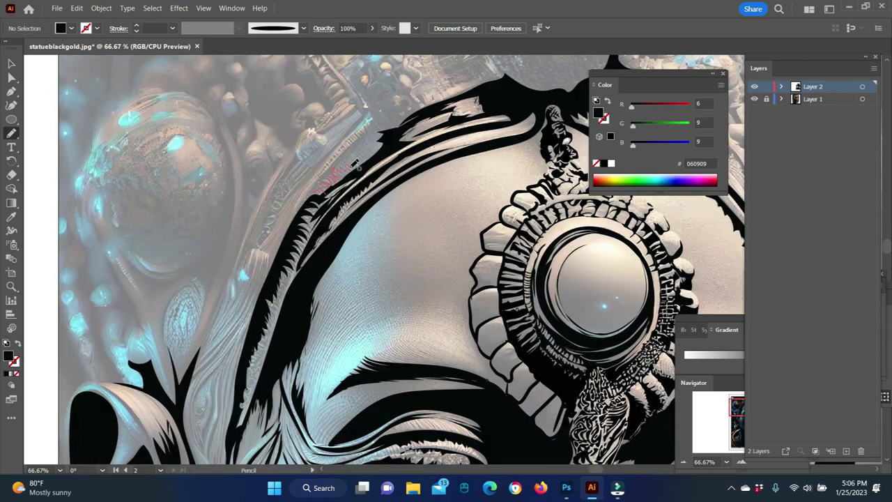
drag(342, 147, 342, 146)
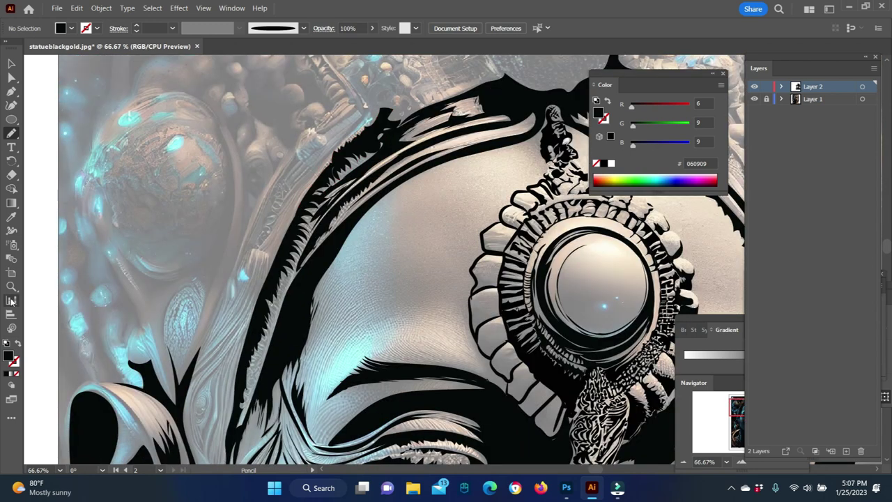
- Zoom in on the face and draw a short black stroke near the ear
key(z)
drag(348, 279, 378, 259)
key(n)
mouse_move(358, 161)
mouse_down()
mouse_move(360, 178)
mouse_move(363, 156)
mouse_move(315, 219)
mouse_move(307, 277)
mouse_up()
- Move down to the beaded earring chain and trace its left edge with a thin pencil outline
scroll(362, 157, down, 1)
scroll(315, 219, down, 1)
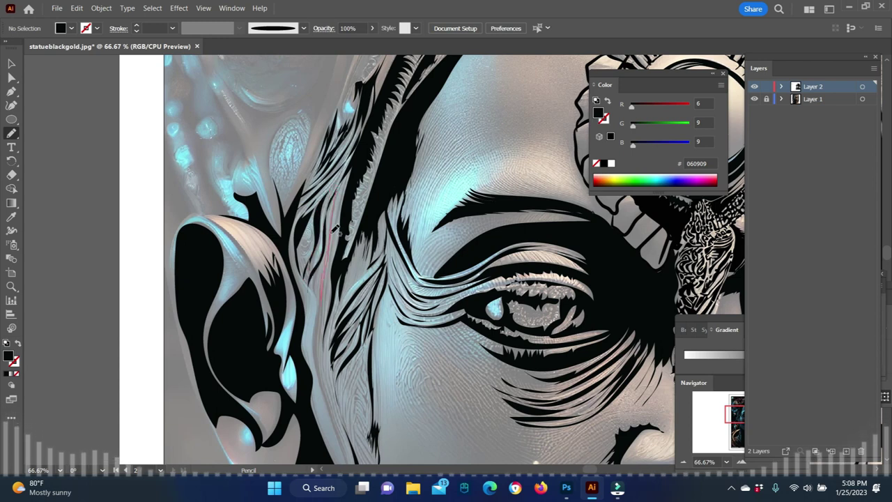
scroll(304, 232, down, 2)
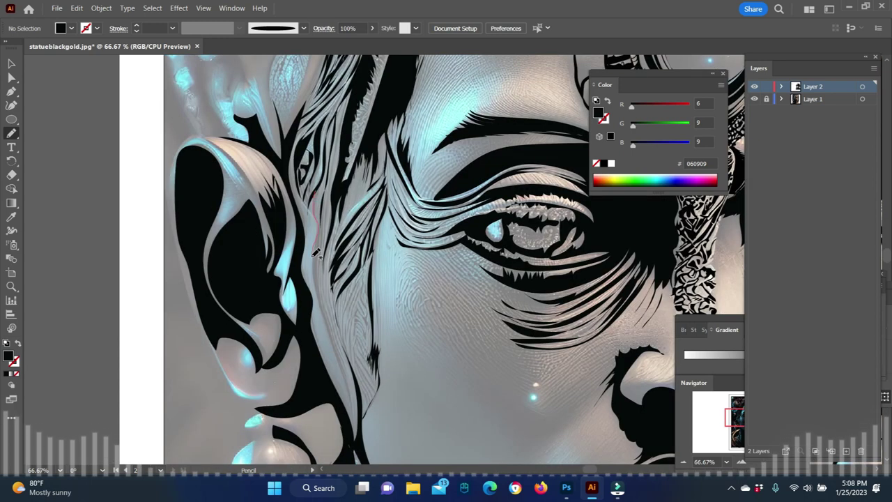
scroll(382, 262, down, 4)
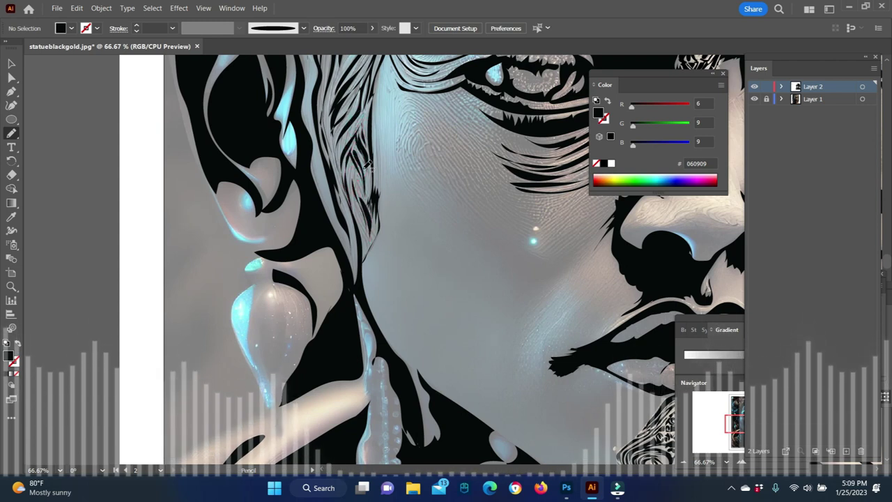
scroll(405, 220, up, 2)
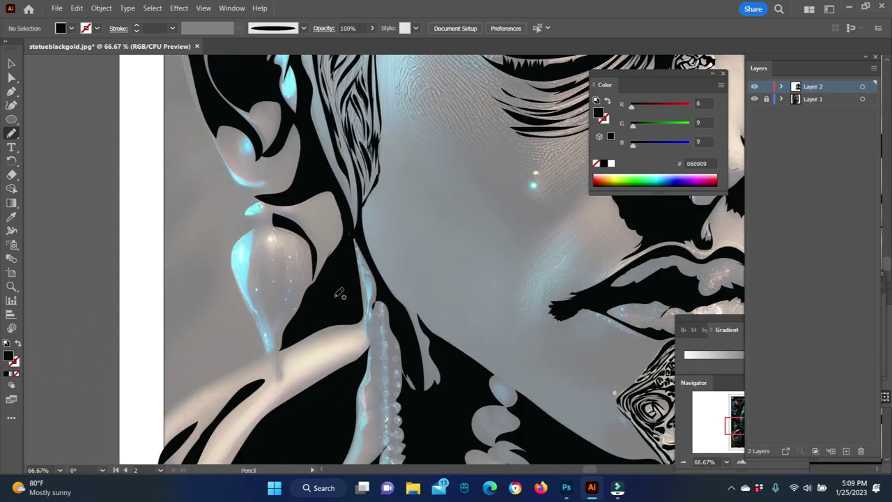
scroll(380, 216, down, 5)
scroll(377, 230, down, 1)
drag(377, 229, 381, 248)
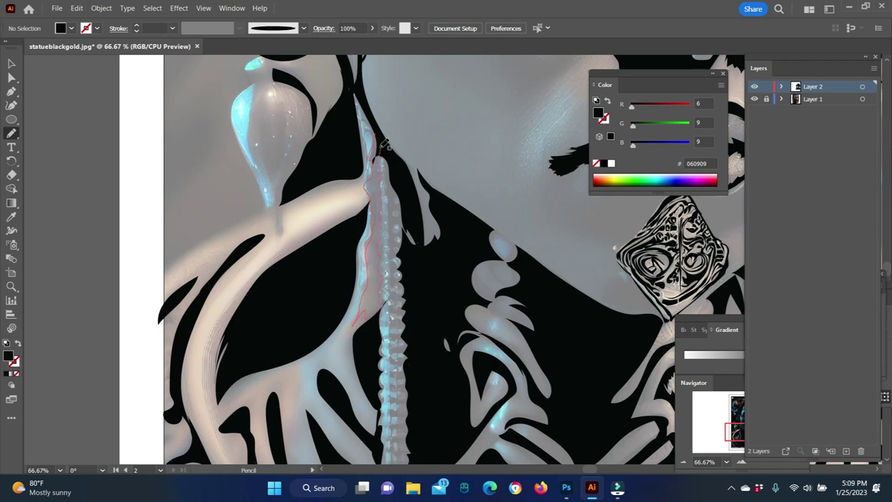
drag(383, 145, 367, 116)
- Zoom out, then with the Pencil close a small black fill near the ear
scroll(376, 229, down, 5)
key(z)
scroll(465, 276, down, 3)
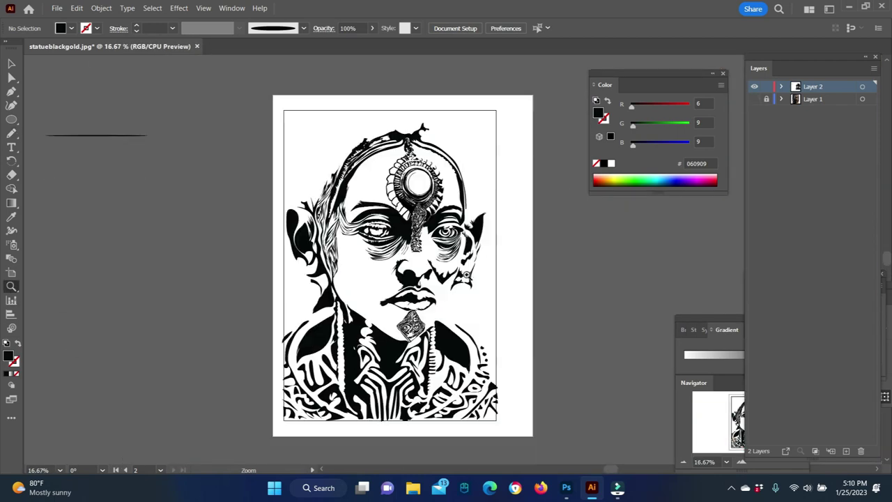
scroll(465, 277, up, 3)
scroll(380, 178, up, 3)
key(n)
mouse_move(378, 179)
mouse_down()
mouse_move(400, 173)
mouse_move(408, 216)
mouse_move(425, 167)
mouse_move(355, 239)
mouse_up()
- Trace a black shape and branching lines across the fingerprint patch
scroll(335, 271, up, 1)
scroll(335, 271, up, 1)
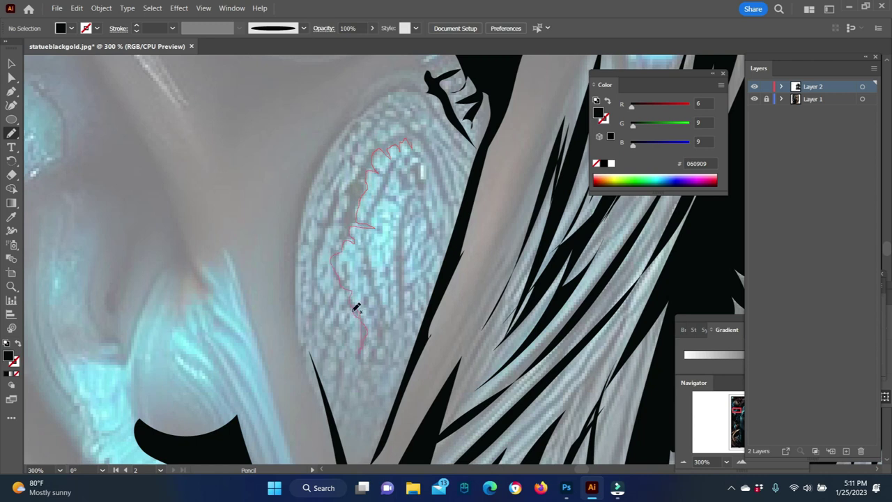
drag(454, 222, 401, 143)
scroll(392, 146, down, 1)
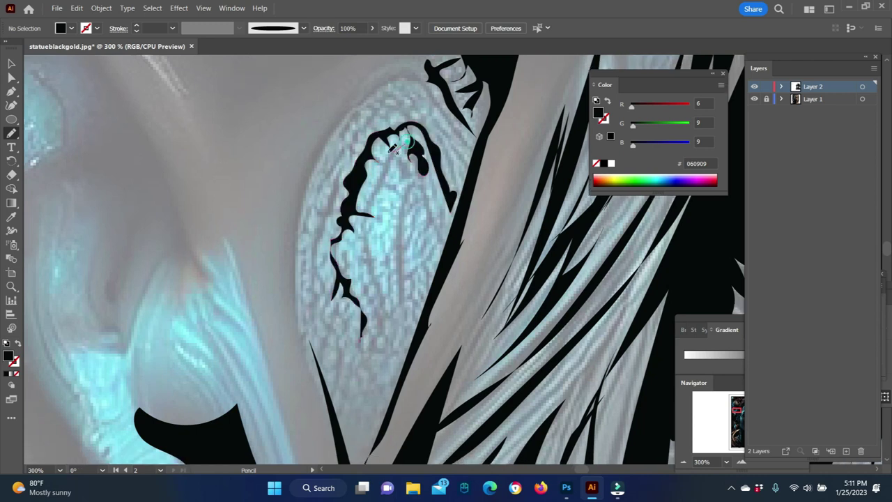
drag(404, 298, 409, 221)
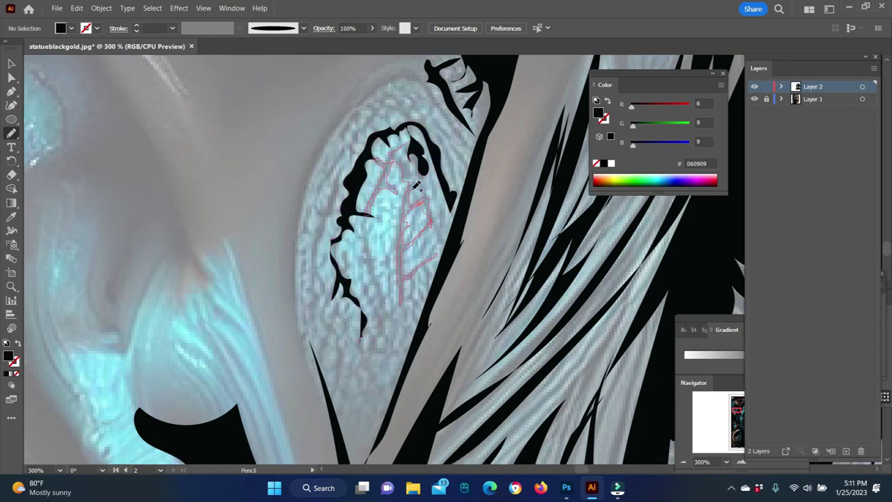
drag(402, 155, 410, 260)
- Fill more of the fingerprint with branching black shapes, including a small fill at its top
scroll(401, 150, down, 3)
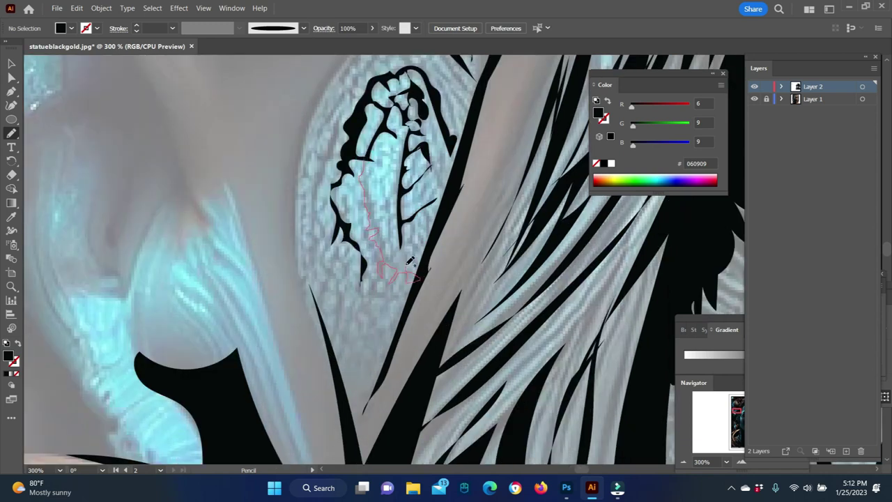
mouse_move(381, 180)
mouse_down()
mouse_move(374, 154)
mouse_move(350, 183)
mouse_up()
scroll(324, 153, down, 4)
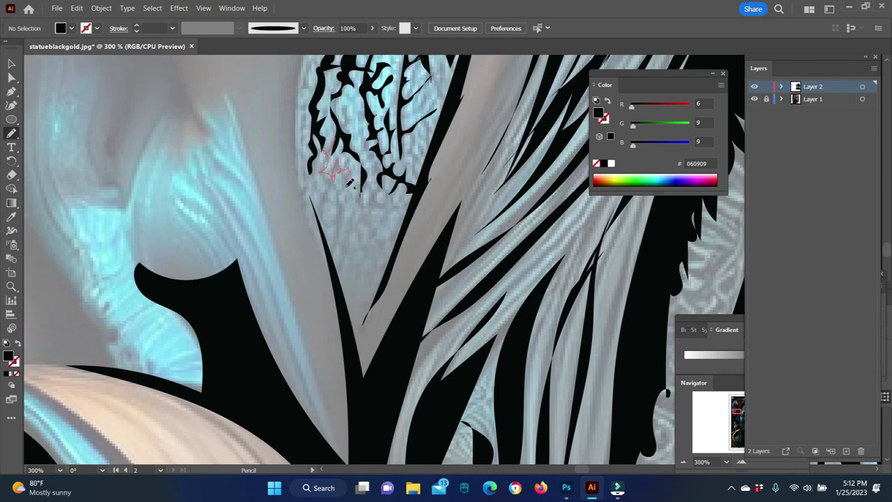
drag(361, 232, 341, 143)
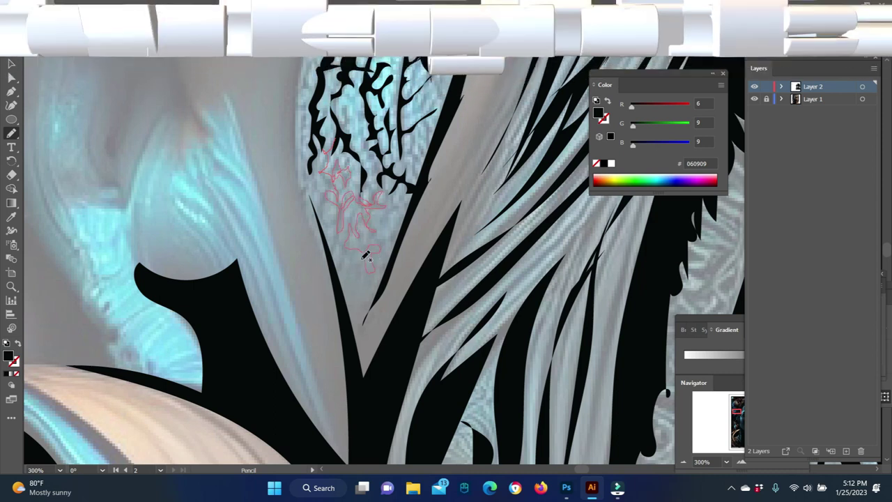
scroll(342, 142, up, 8)
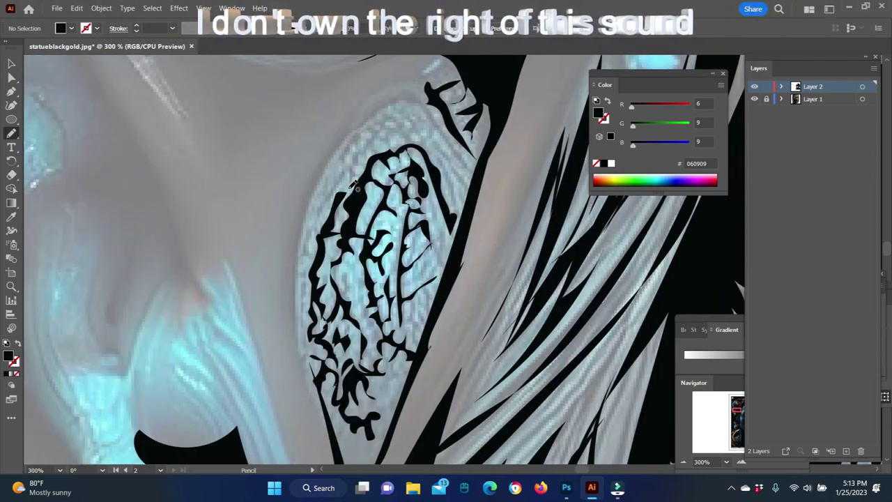
mouse_move(300, 356)
mouse_down()
mouse_move(418, 103)
mouse_move(477, 205)
mouse_up()
mouse_move(426, 129)
mouse_down()
mouse_move(406, 119)
mouse_move(351, 180)
mouse_up()
drag(390, 143, 387, 139)
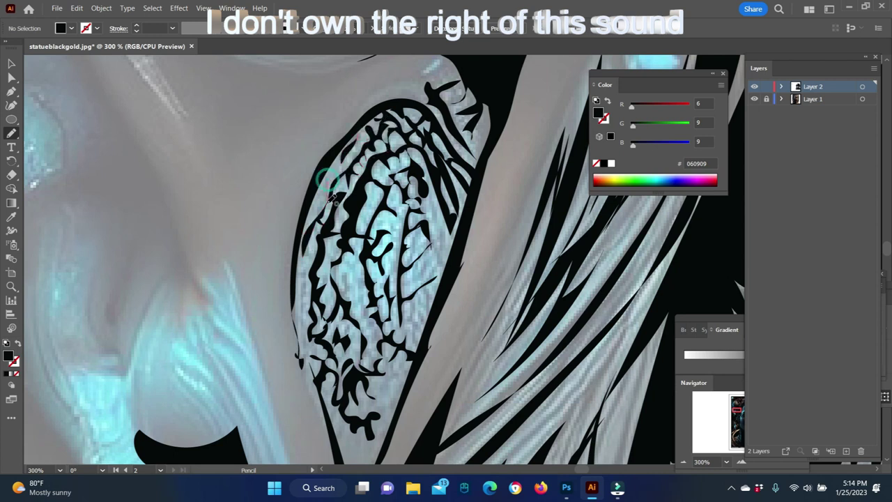
- Trace the fingerprint's right-edge outline and close it into a black fill
scroll(380, 248, down, 2)
scroll(379, 248, down, 2)
mouse_move(434, 138)
mouse_down()
mouse_move(418, 279)
mouse_move(433, 166)
mouse_up()
drag(307, 195, 299, 222)
scroll(299, 221, down, 1)
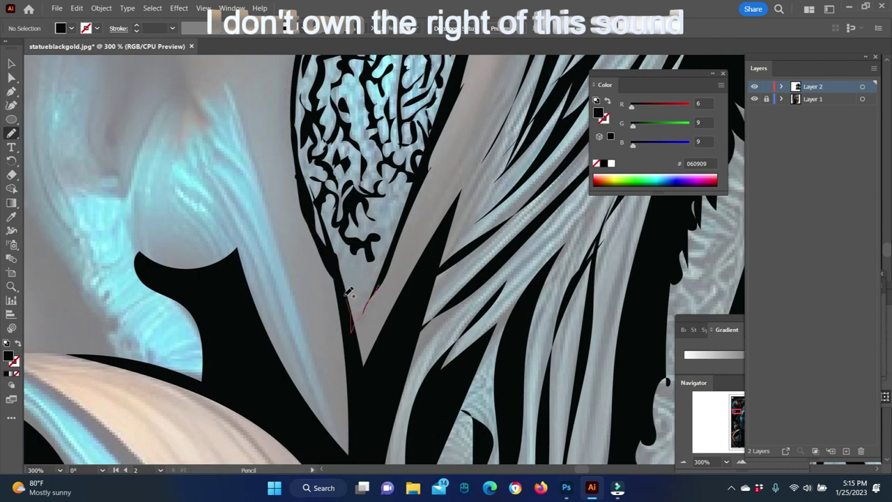
scroll(348, 292, up, 2)
scroll(407, 163, up, 3)
mouse_move(407, 164)
mouse_down()
mouse_move(459, 144)
mouse_move(376, 171)
mouse_move(419, 190)
mouse_move(404, 216)
mouse_move(422, 268)
mouse_move(398, 329)
mouse_up()
- Zoom out to view the whole face and return to the Pencil tool
key(z)
scroll(579, 238, down, 5)
scroll(579, 239, up, 5)
key(n)
- Close the feather outline into a black shape and trace outlines down the ring's ornate edge
drag(380, 224, 355, 147)
drag(433, 206, 408, 395)
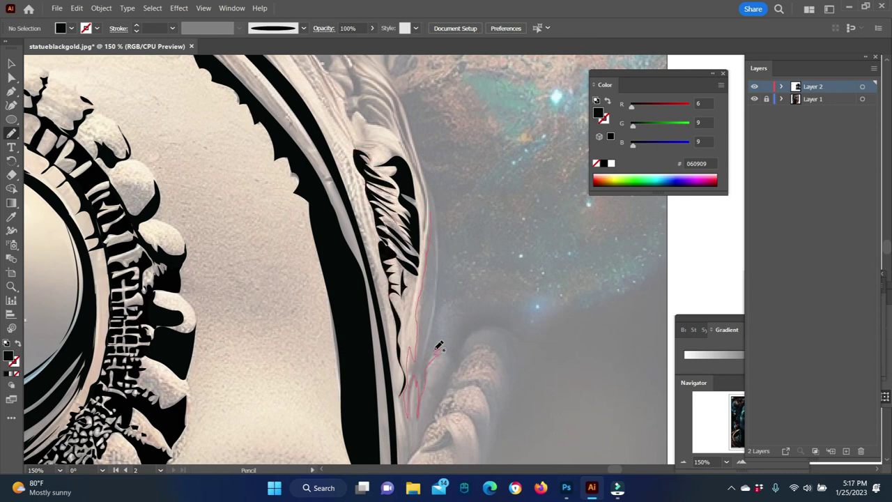
scroll(431, 210, up, 3)
drag(418, 270, 384, 193)
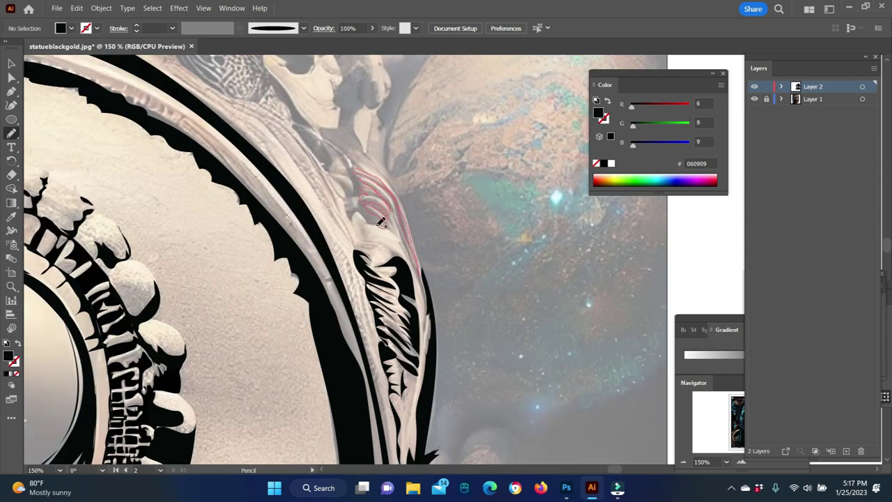
drag(300, 129, 301, 131)
scroll(452, 251, up, 3)
drag(267, 177, 314, 231)
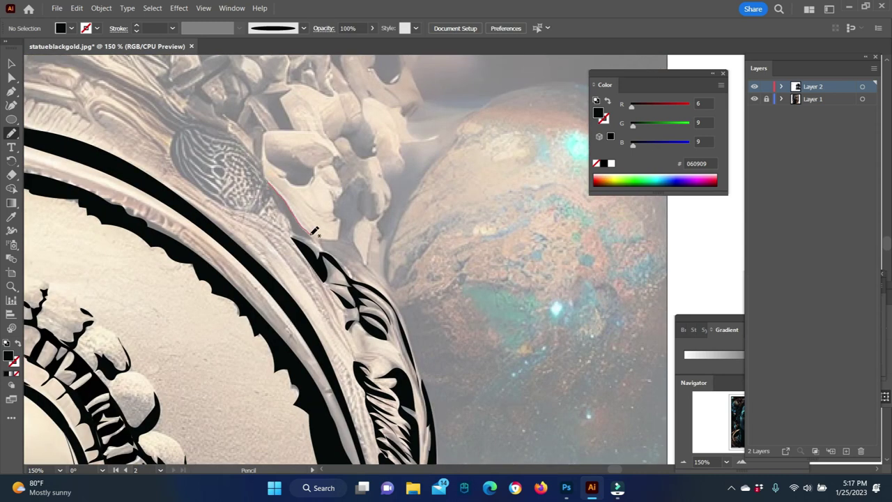
- Add a black shape beside the skull and trace another outline along the ring's edge
drag(362, 179, 376, 182)
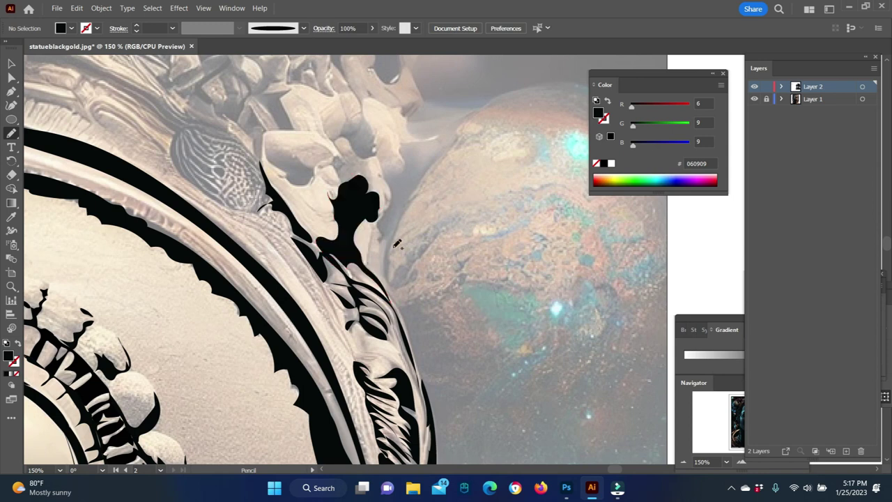
scroll(316, 174, up, 1)
scroll(315, 174, down, 3)
drag(240, 152, 265, 163)
scroll(264, 163, down, 5)
drag(336, 125, 352, 144)
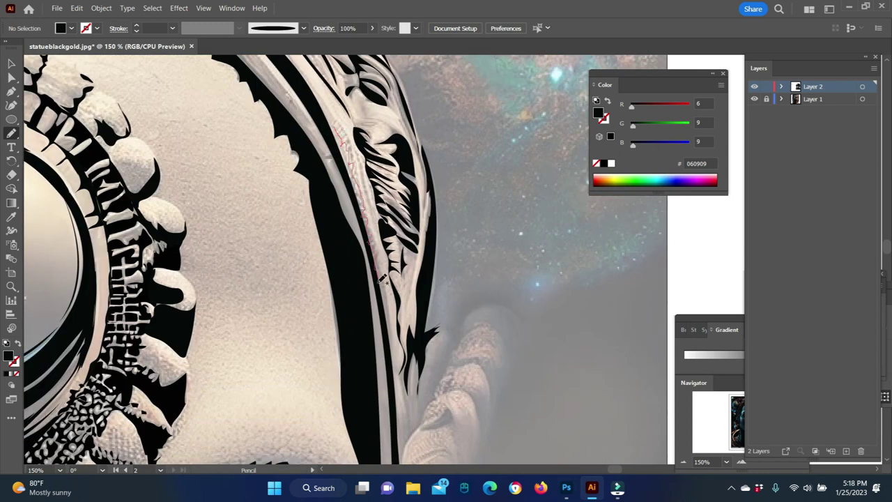
- Draw a series of further traced strokes and finish them as black shapes
drag(382, 277, 331, 108)
scroll(331, 108, down, 4)
drag(387, 304, 396, 180)
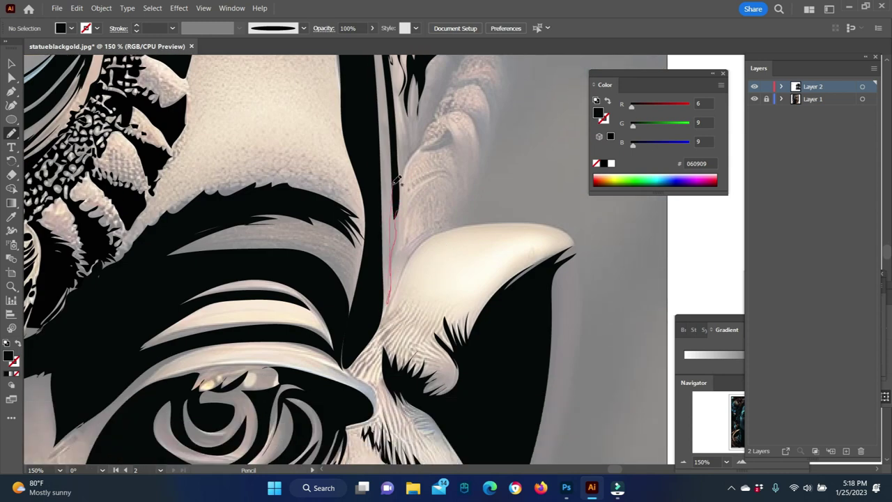
scroll(395, 179, up, 4)
drag(406, 220, 415, 287)
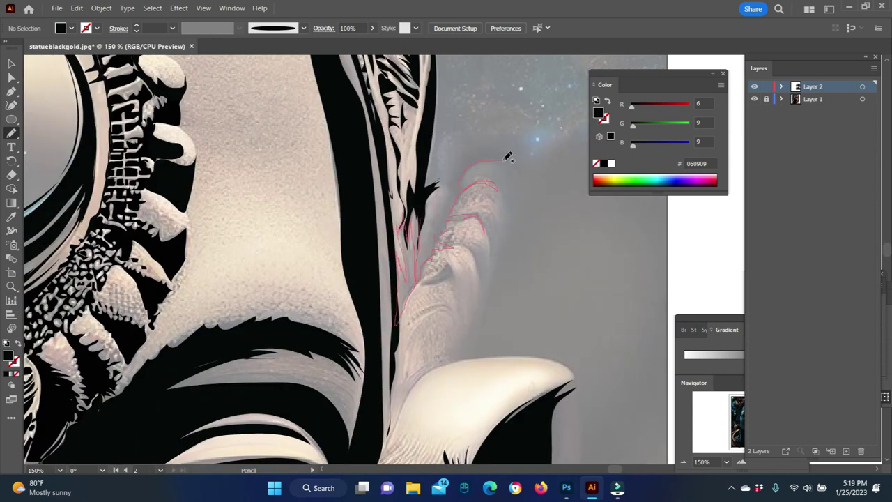
mouse_move(436, 218)
mouse_down()
mouse_move(438, 210)
mouse_move(420, 247)
mouse_move(442, 260)
mouse_move(358, 272)
mouse_up()
scroll(435, 317, down, 4)
scroll(420, 248, down, 3)
drag(431, 260, 460, 292)
- Trace a zigzag, scalloped outline beside the curled frond, close it solid black, and add a thin inner stroke
scroll(445, 286, down, 2)
mouse_move(388, 233)
mouse_down()
mouse_move(386, 218)
mouse_move(436, 299)
mouse_up()
scroll(509, 136, up, 10)
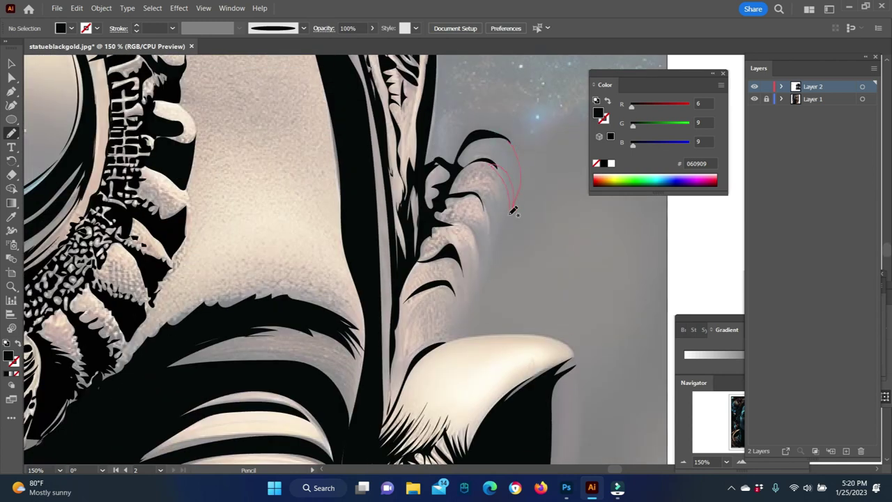
drag(450, 222, 458, 321)
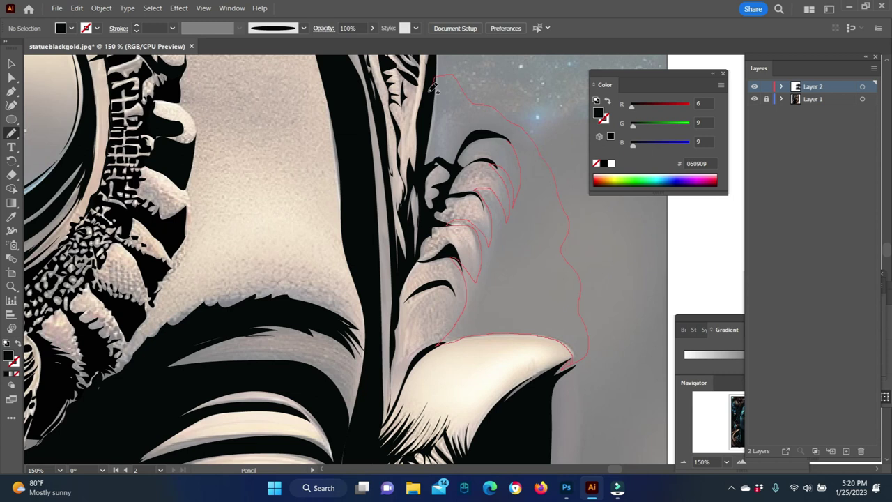
drag(433, 86, 436, 78)
drag(401, 354, 443, 299)
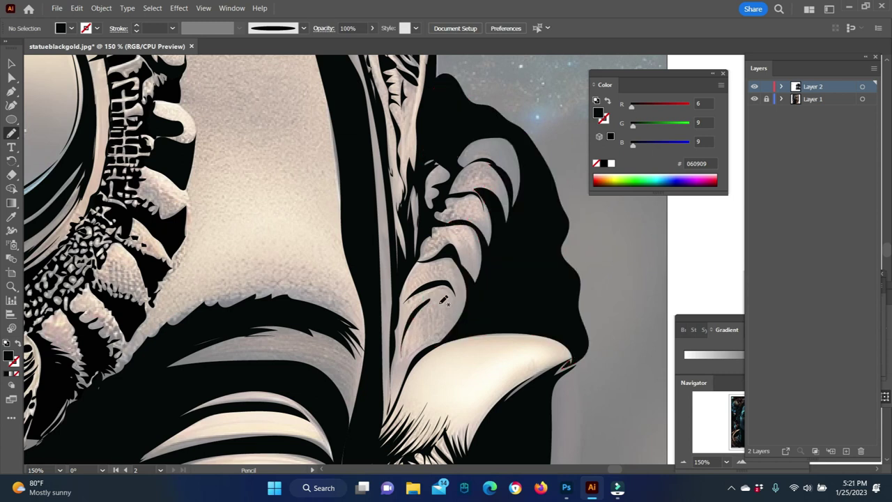
- Move up the canvas and add a spiky black shape along the ring edge
scroll(507, 344, up, 5)
scroll(453, 279, up, 5)
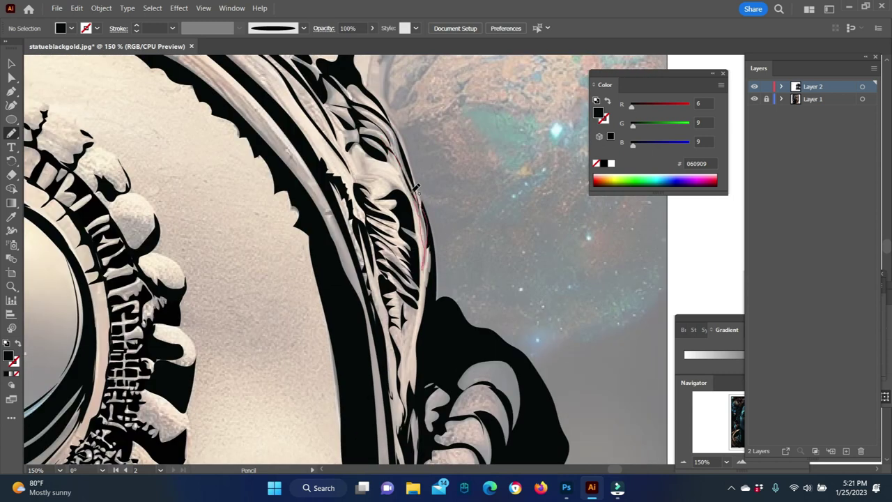
scroll(410, 224, up, 1)
scroll(376, 213, up, 2)
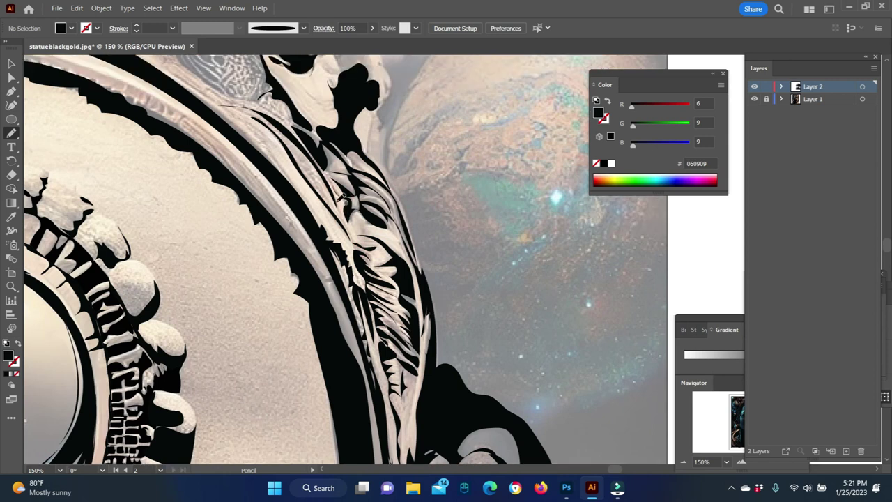
scroll(363, 200, up, 5)
mouse_move(350, 219)
mouse_down()
mouse_move(376, 241)
mouse_move(341, 240)
mouse_up()
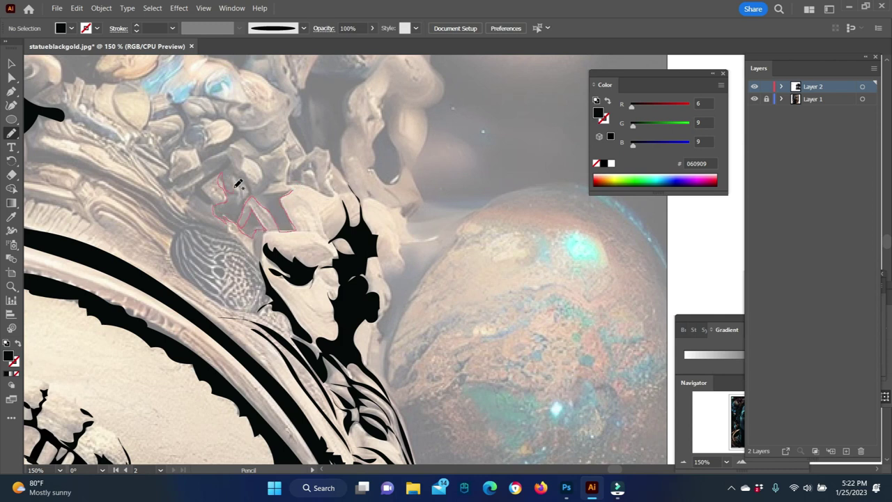
- Close several traced pencil loops into black shapes over the centre of the ornament
drag(265, 157, 267, 155)
drag(340, 194, 331, 164)
scroll(390, 140, up, 2)
mouse_move(390, 141)
mouse_down()
mouse_move(383, 161)
mouse_move(403, 146)
mouse_up()
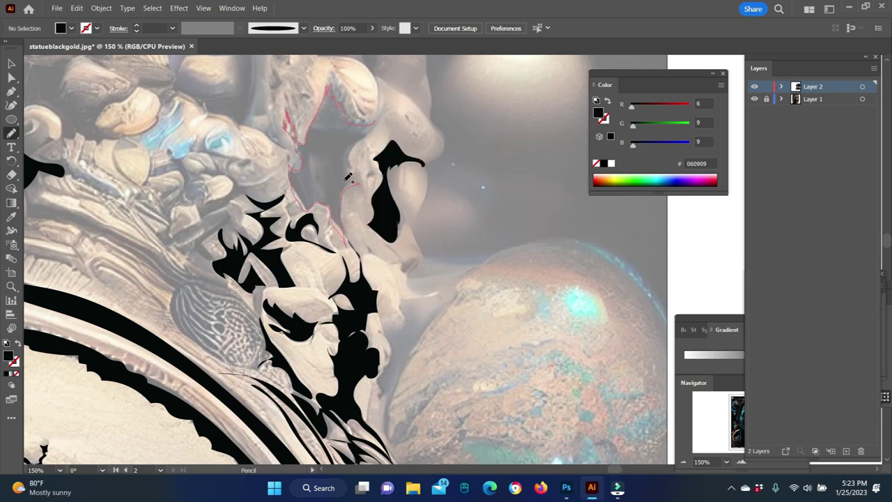
drag(348, 177, 376, 120)
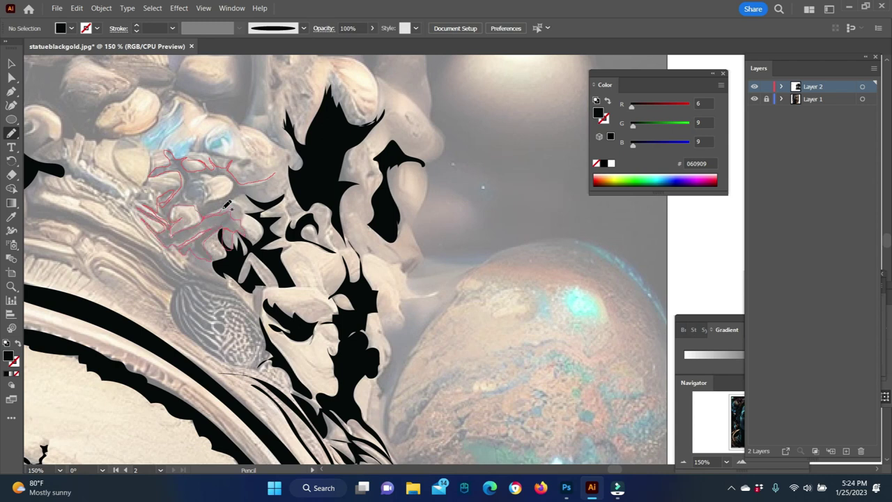
mouse_move(218, 172)
mouse_down()
mouse_move(199, 136)
mouse_move(183, 132)
mouse_move(140, 186)
mouse_up()
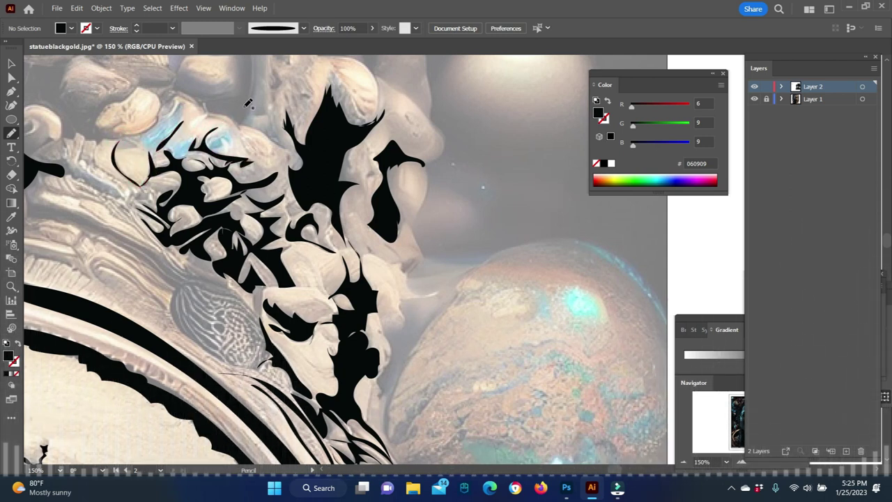
scroll(301, 169, up, 2)
scroll(301, 169, up, 2)
mouse_move(209, 118)
mouse_down()
mouse_move(254, 170)
mouse_move(248, 237)
mouse_up()
- Make the second artboard active and fill the upper-left ornament outlines with black
click(157, 243)
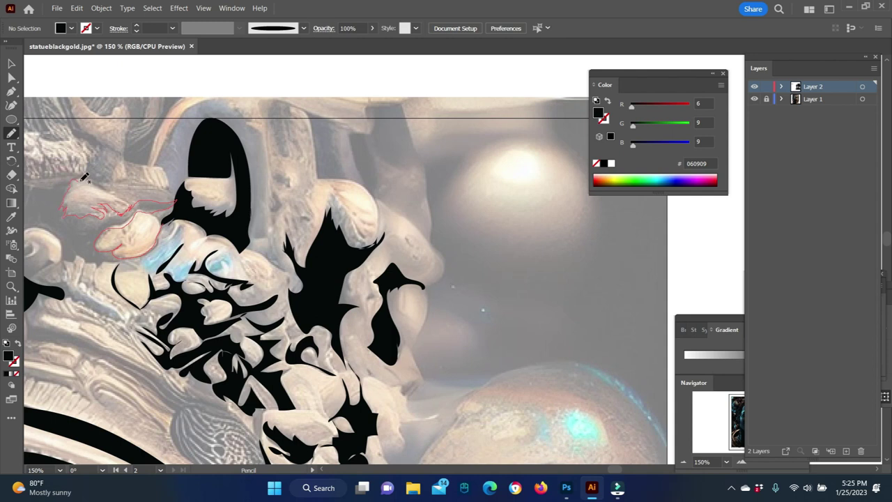
drag(166, 223, 167, 221)
drag(78, 259, 81, 281)
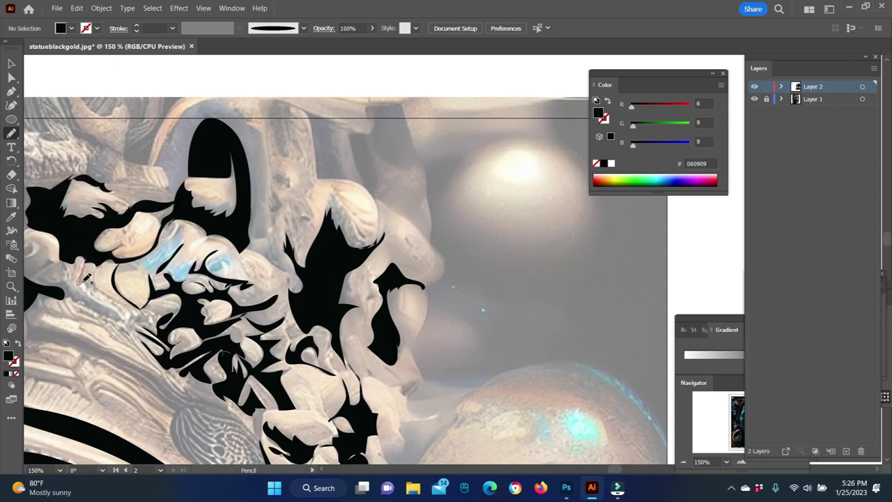
drag(137, 315, 132, 318)
scroll(139, 244, left, 5)
drag(192, 187, 166, 178)
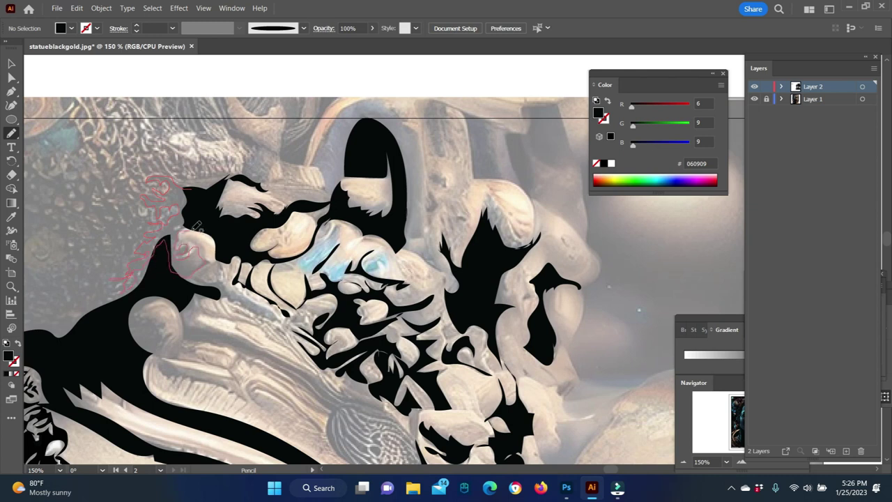
drag(196, 228, 187, 225)
drag(182, 224, 196, 213)
- Fill the ornament's teeth outline with black pencil shapes
drag(207, 276, 217, 301)
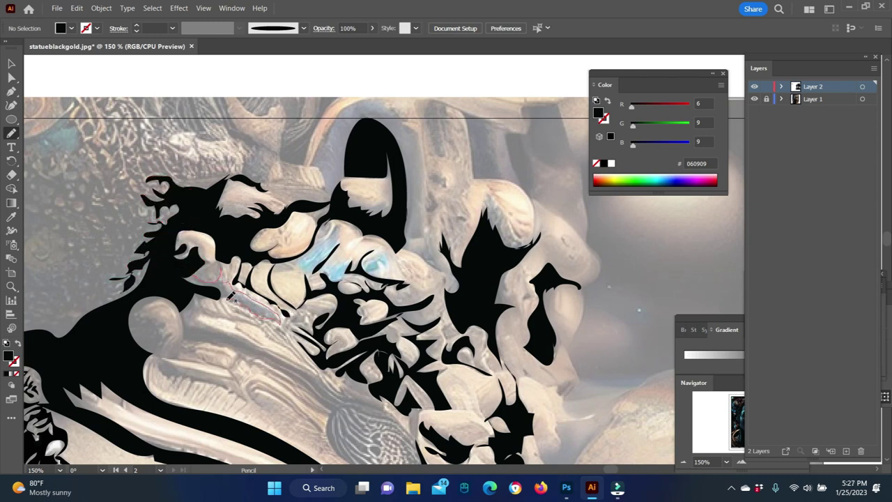
scroll(217, 246, down, 2)
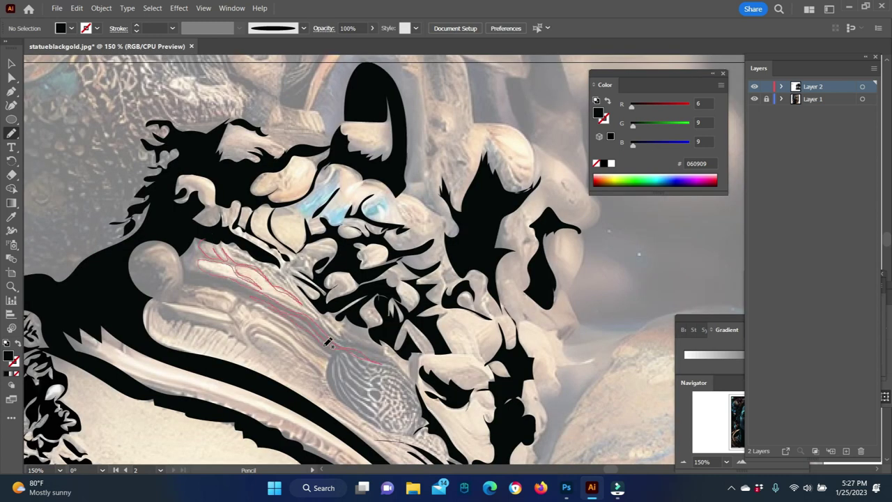
drag(184, 290, 183, 293)
scroll(209, 265, down, 3)
drag(167, 206, 252, 241)
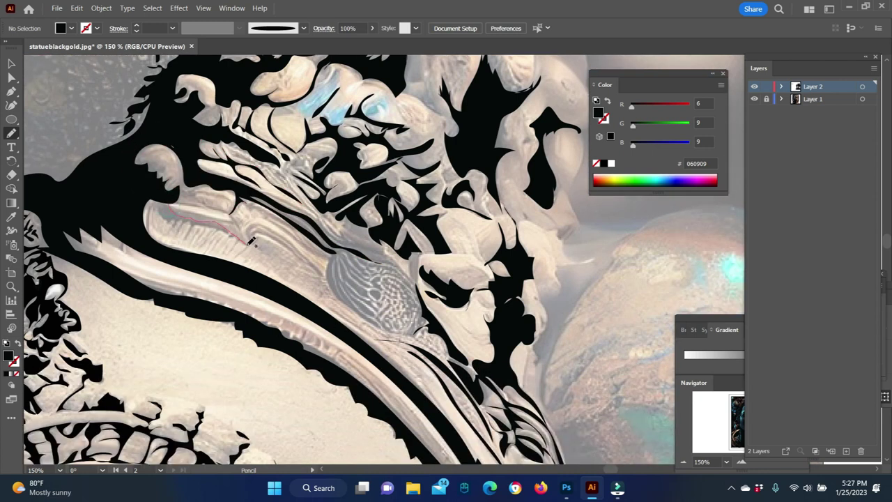
drag(167, 197, 166, 199)
mouse_move(237, 206)
mouse_down()
mouse_move(324, 251)
mouse_move(180, 197)
mouse_up()
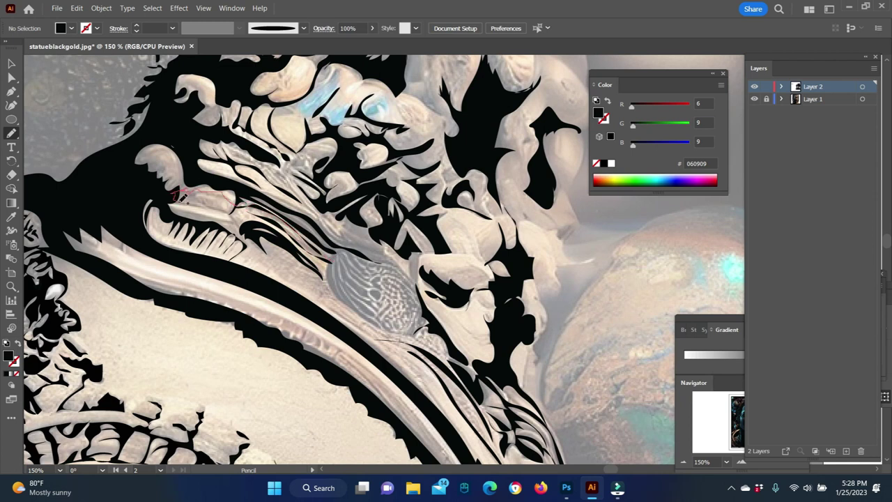
drag(238, 202, 237, 204)
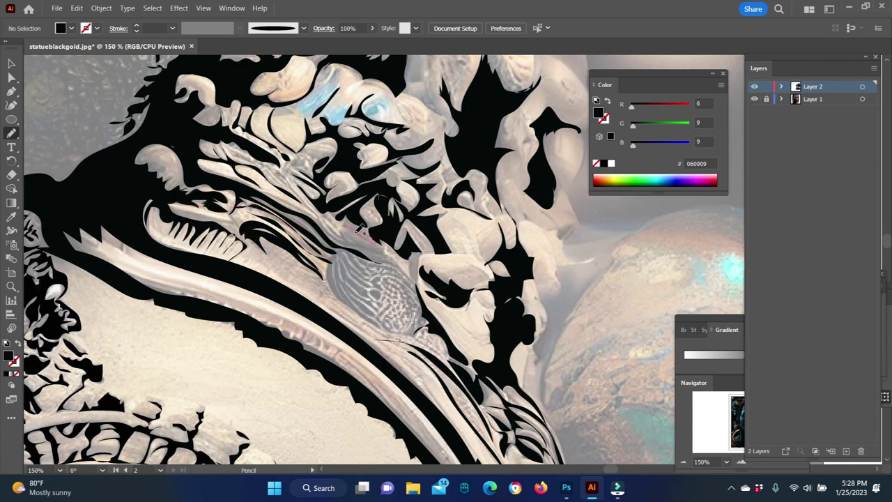
- Trace small black shapes beside the scaly part of the ornament
drag(387, 243, 382, 240)
drag(338, 258, 385, 273)
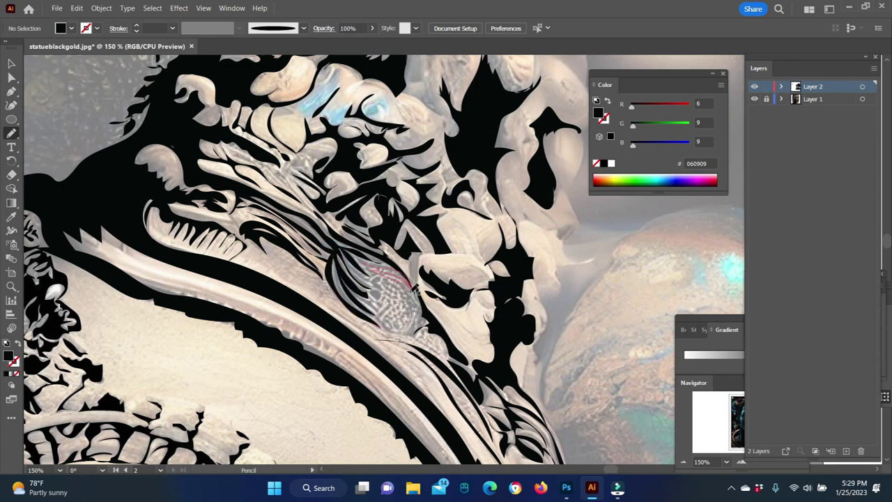
mouse_move(420, 304)
mouse_down()
mouse_move(398, 317)
mouse_move(380, 285)
mouse_up()
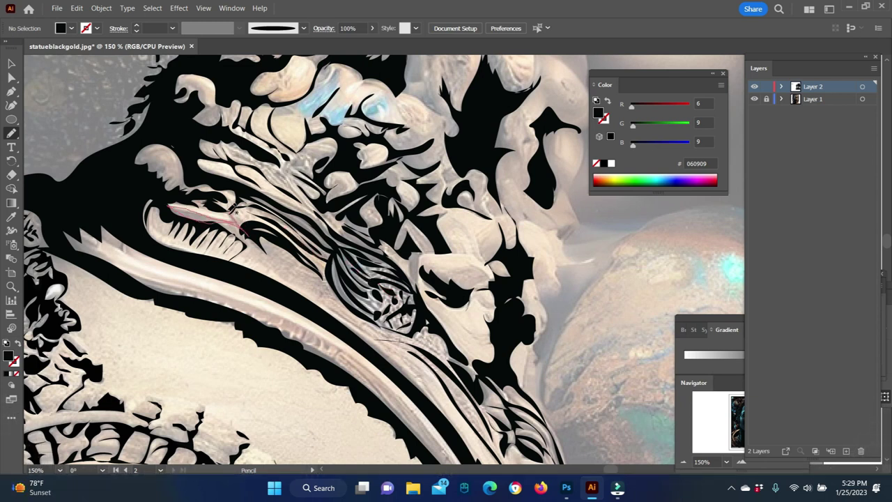
scroll(418, 345, up, 1)
drag(413, 351, 425, 345)
- Draw spiky black-filled pencil shapes along the top edge of the head
scroll(424, 342, up, 5)
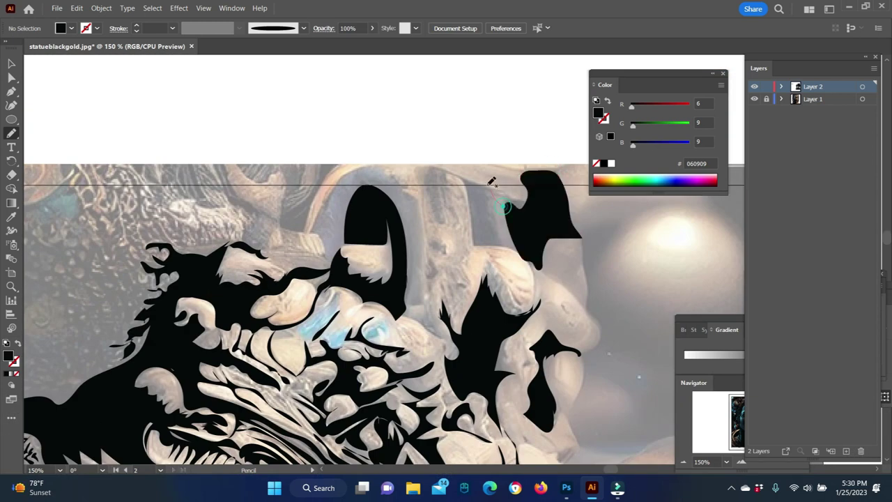
drag(513, 199, 466, 209)
scroll(572, 298, down, 2)
mouse_move(432, 157)
mouse_down()
mouse_move(443, 248)
mouse_move(453, 240)
mouse_up()
drag(307, 209, 451, 314)
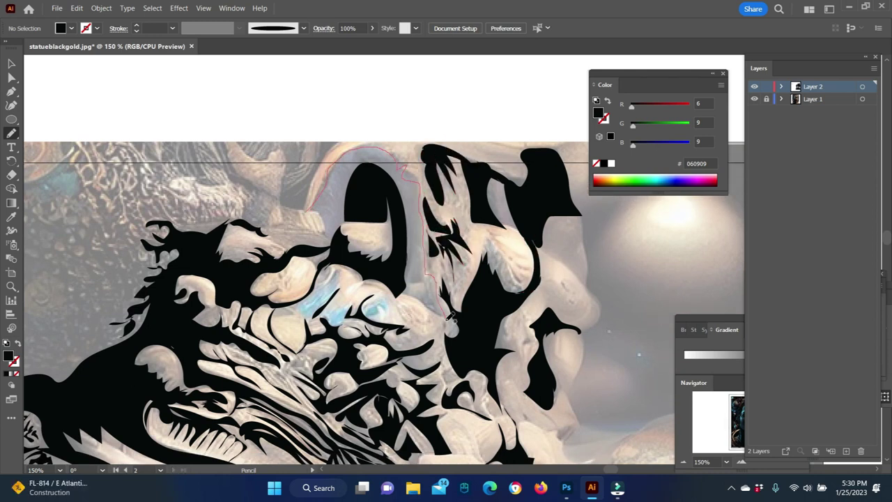
drag(357, 180, 327, 220)
scroll(331, 219, up, 1)
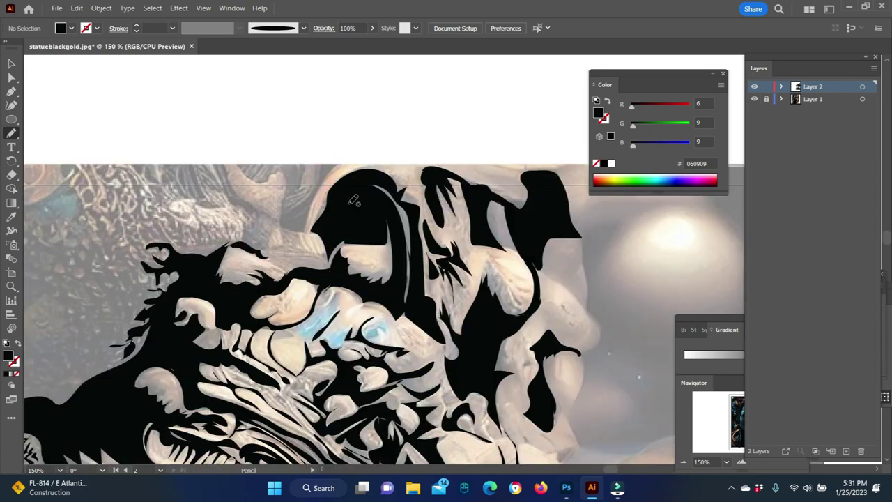
drag(292, 195, 278, 167)
drag(223, 164, 293, 269)
drag(191, 191, 161, 169)
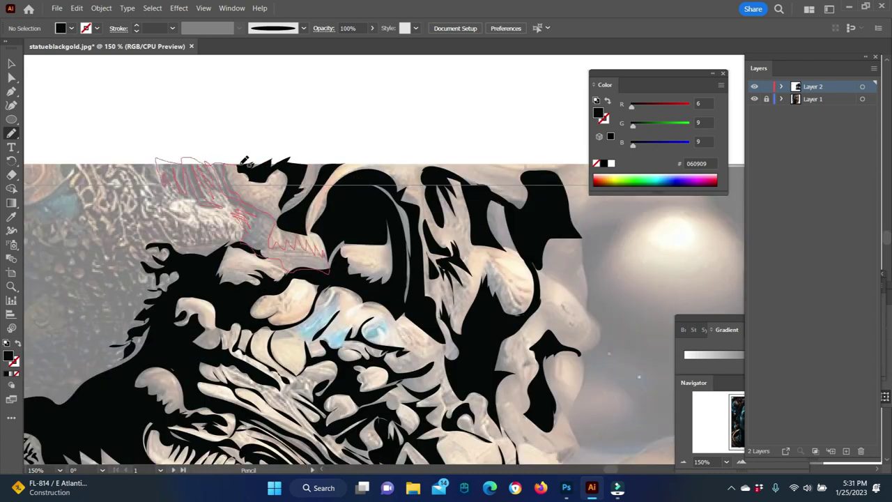
mouse_move(97, 166)
mouse_down()
mouse_move(152, 196)
mouse_move(68, 162)
mouse_move(85, 199)
mouse_up()
- Add black detail shapes in the upper-left hair and along the face's left edge
drag(85, 200, 121, 270)
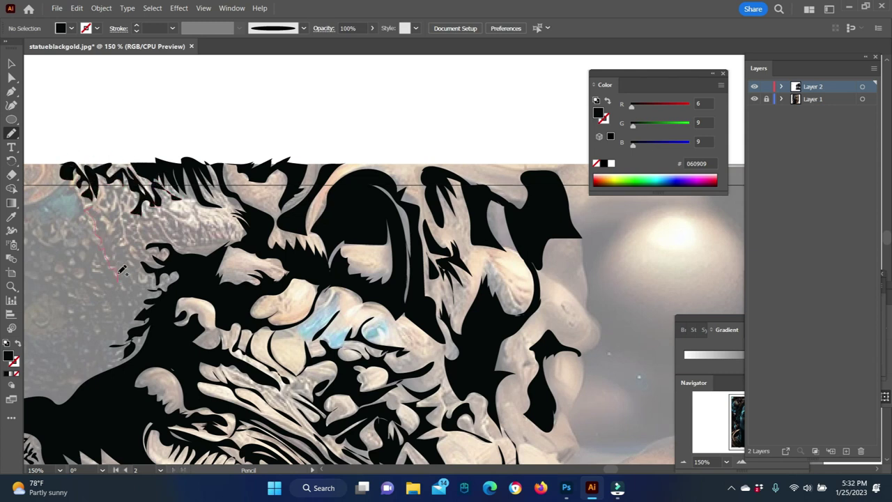
drag(117, 198, 99, 221)
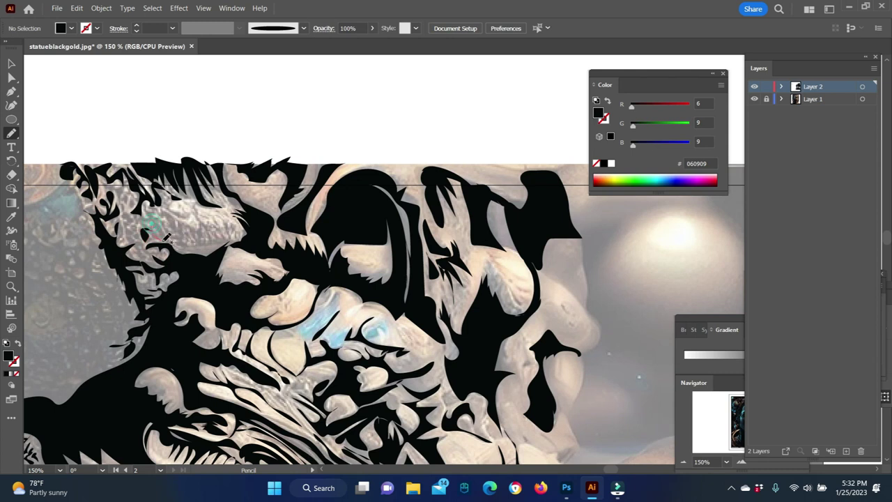
drag(198, 203, 230, 245)
drag(174, 191, 190, 234)
mouse_move(129, 202)
mouse_down()
mouse_move(112, 178)
mouse_move(70, 209)
mouse_up()
drag(244, 183, 268, 222)
drag(207, 236, 182, 255)
drag(237, 178, 211, 161)
drag(221, 235, 216, 220)
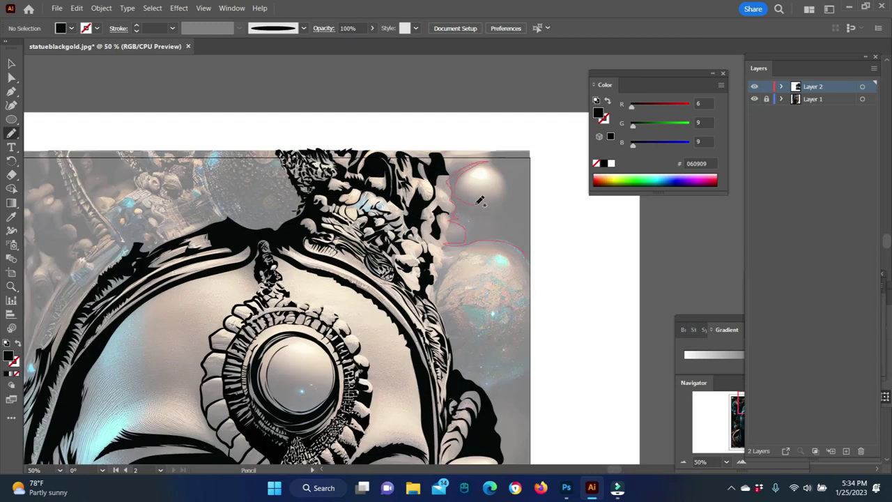
- Draw black pencil shapes down the right side of the headdress
drag(518, 145, 548, 225)
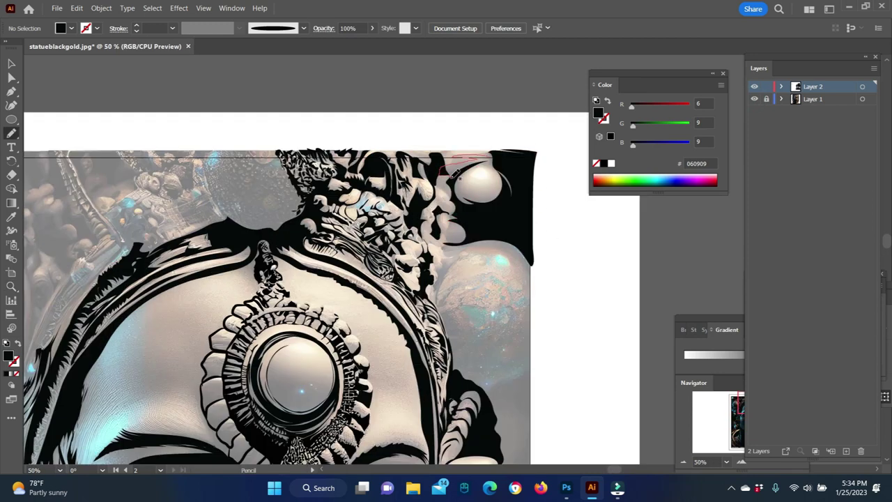
scroll(471, 139, down, 3)
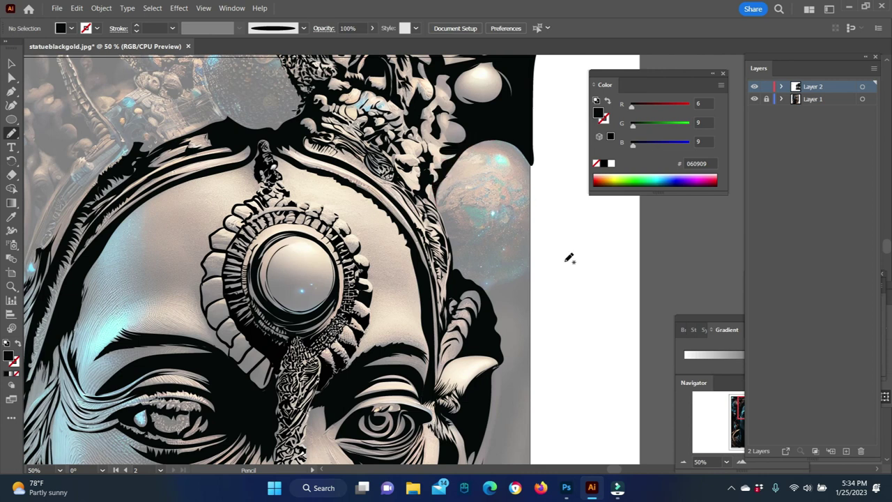
scroll(571, 255, down, 2)
drag(529, 187, 503, 296)
drag(473, 438, 531, 82)
scroll(515, 209, down, 8)
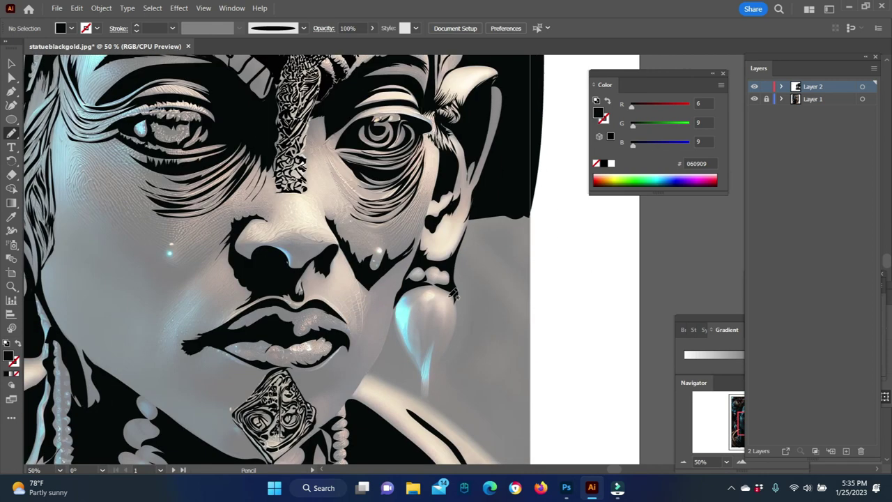
drag(531, 161, 493, 384)
drag(460, 233, 531, 162)
scroll(530, 161, down, 2)
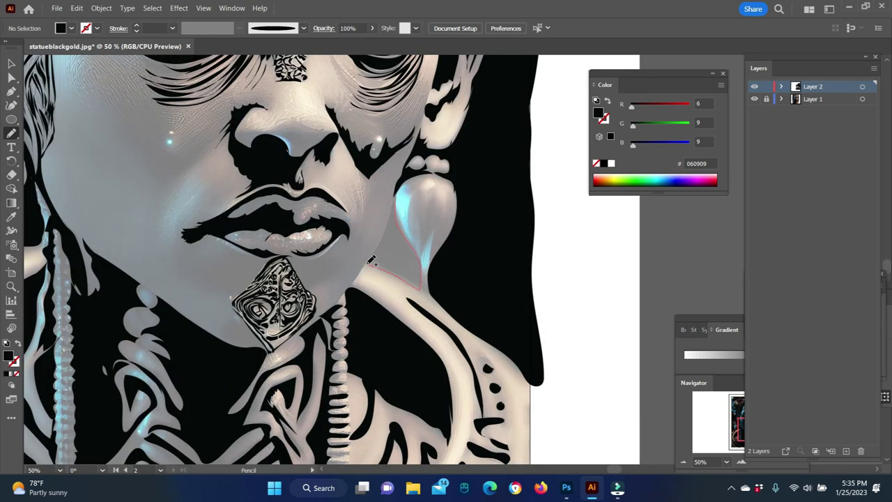
scroll(539, 328, down, 1)
drag(540, 328, 533, 345)
scroll(539, 327, down, 3)
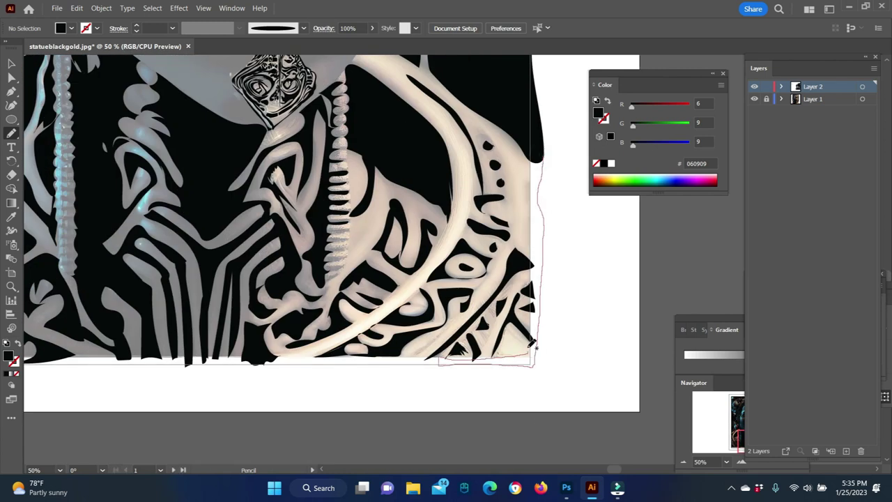
scroll(348, 209, left, 4)
- Place straight-edged corner points to make a black border shape across the bottom
key(p)
click(103, 366)
scroll(104, 369, left, 3)
scroll(230, 209, up, 4)
scroll(257, 209, down, 1)
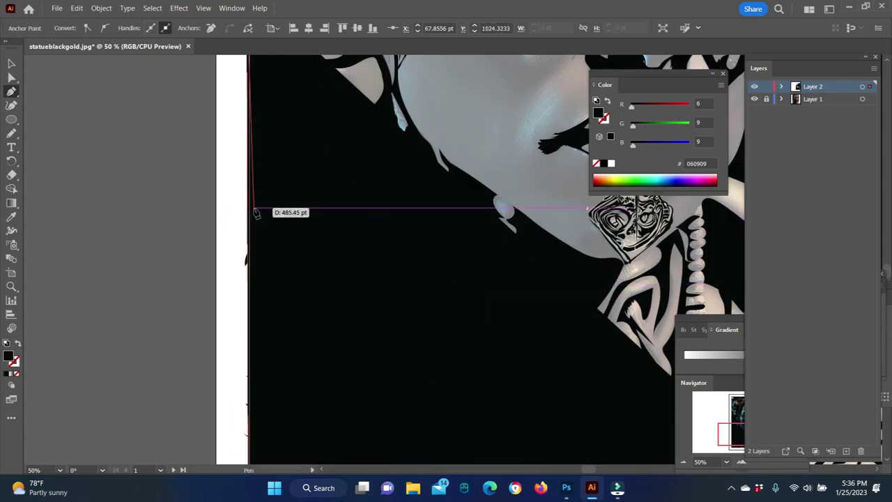
scroll(265, 209, up, 3)
click(246, 131)
scroll(259, 309, down, 2)
scroll(258, 362, down, 3)
scroll(417, 390, right, 4)
scroll(418, 390, right, 2)
click(525, 360)
scroll(418, 278, left, 3)
- Draw freehand black shapes along the left and top-left edges of the artwork
key(n)
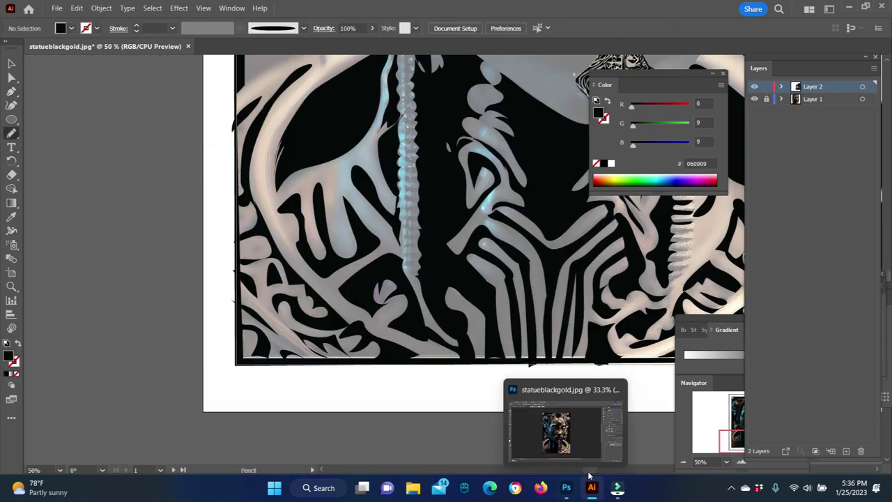
drag(486, 350, 69, 355)
scroll(70, 355, up, 5)
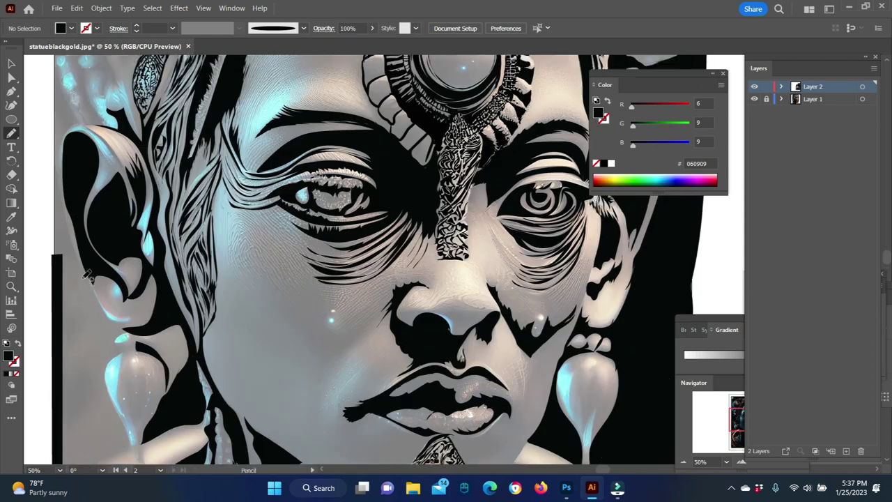
drag(63, 174, 119, 294)
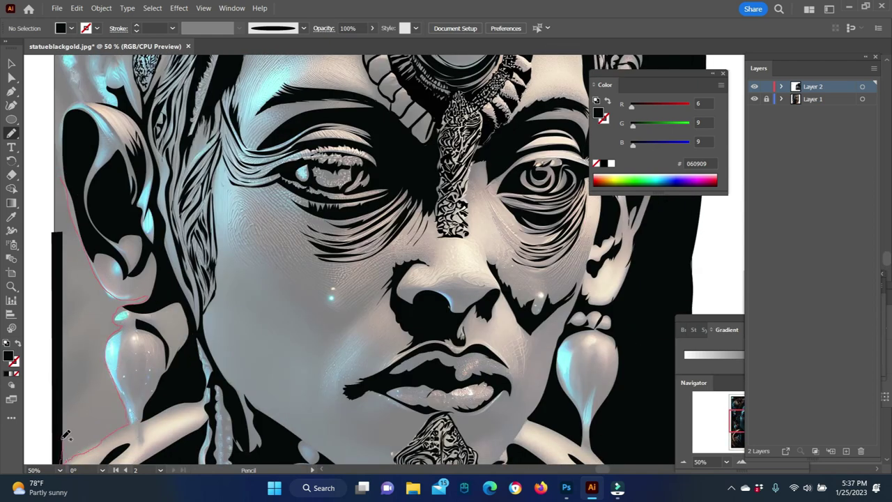
drag(67, 435, 59, 108)
scroll(82, 261, up, 5)
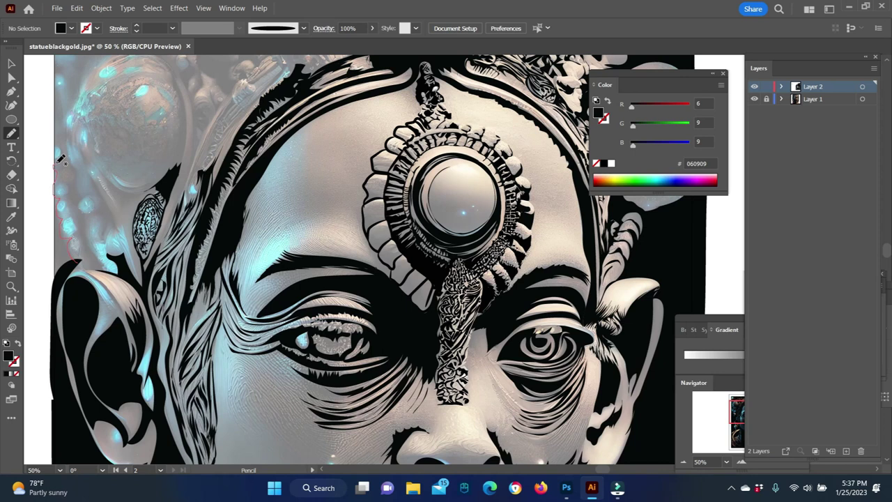
drag(79, 171, 56, 82)
scroll(110, 159, up, 5)
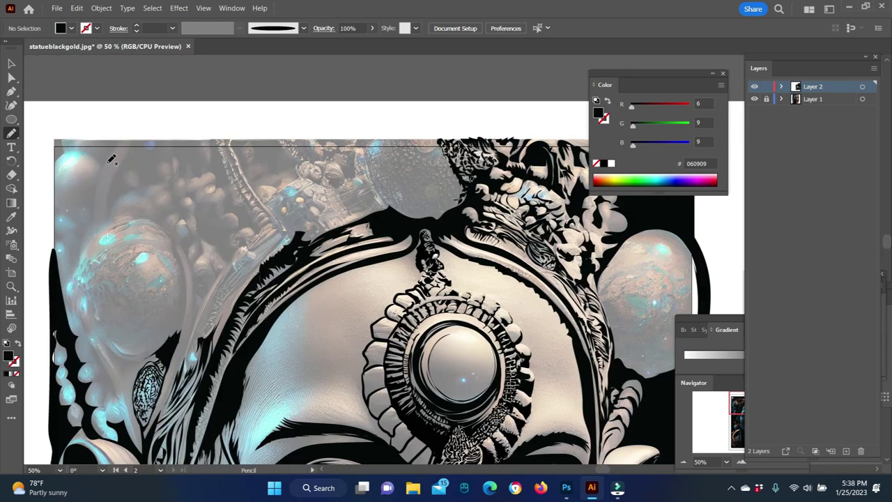
drag(88, 131, 61, 239)
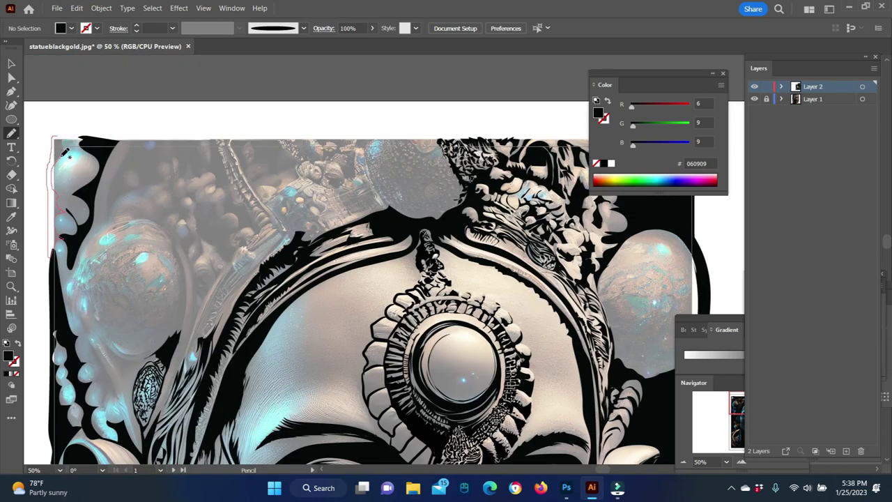
scroll(68, 155, up, 2)
- Extend the black border along the top edge, undoing a stray scribble
drag(171, 174, 83, 143)
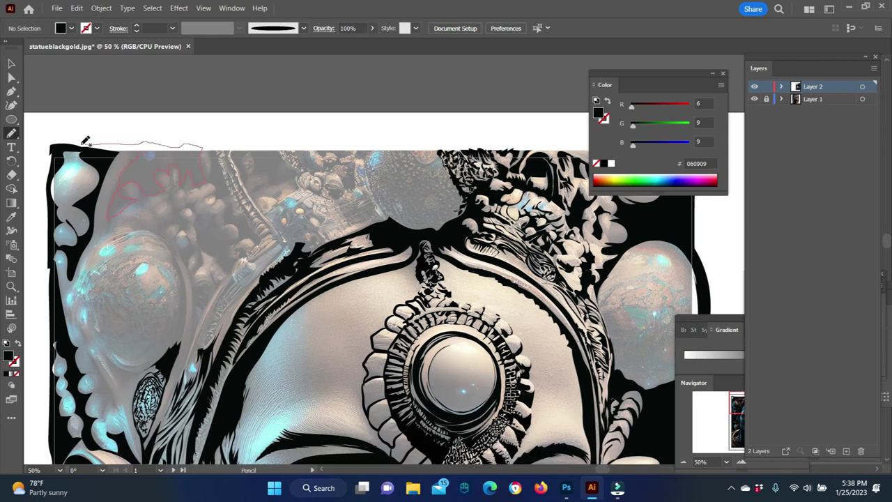
key(ctrl+z)
drag(184, 142, 184, 145)
drag(66, 142, 174, 146)
scroll(176, 141, down, 2)
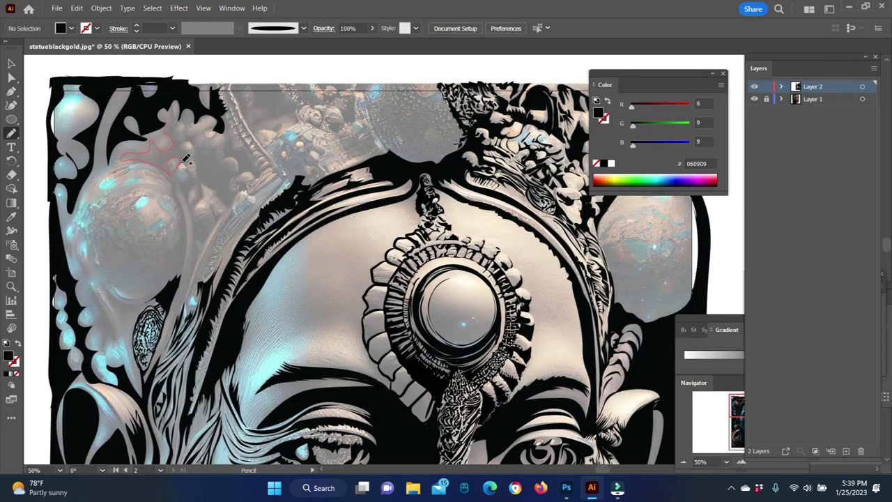
mouse_move(180, 117)
mouse_down()
mouse_move(225, 147)
mouse_move(230, 122)
mouse_up()
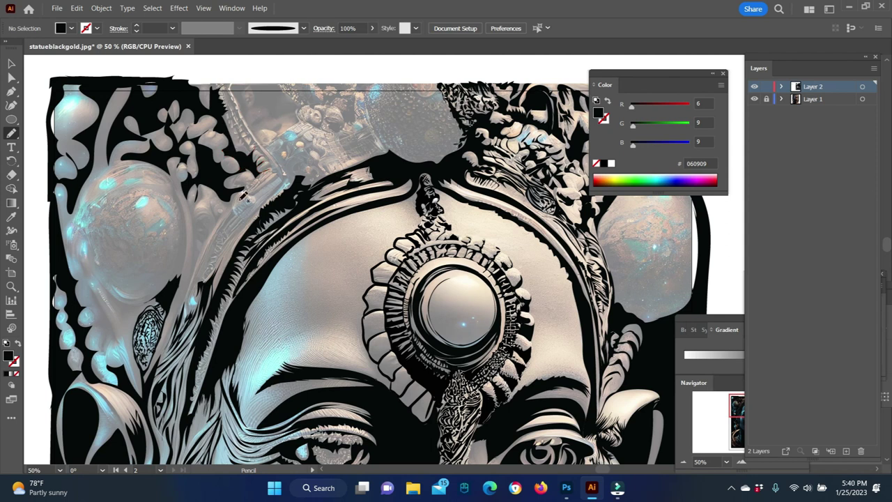
scroll(243, 197, down, 2)
- Add more closed black shapes on the left side and near the top
drag(195, 148, 197, 211)
drag(206, 167, 209, 173)
drag(213, 183, 218, 164)
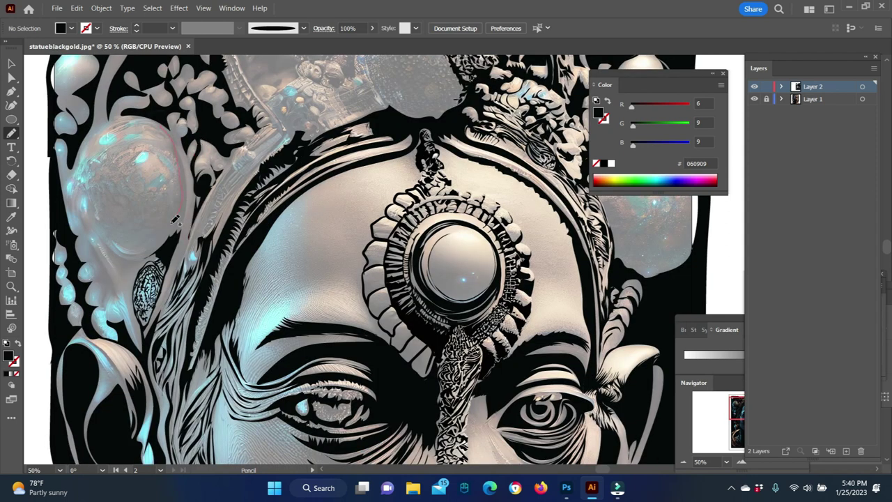
drag(150, 111, 149, 113)
scroll(303, 217, up, 1)
drag(285, 187, 282, 174)
drag(233, 213, 224, 256)
scroll(246, 197, down, 1)
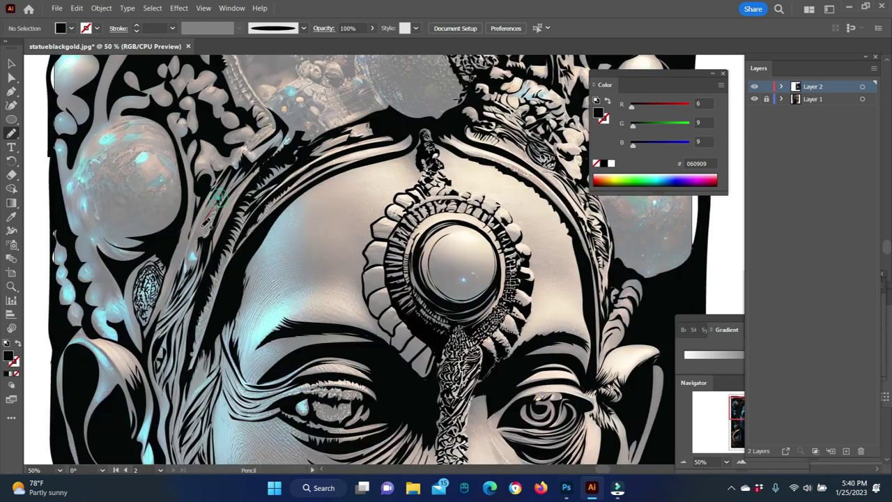
drag(209, 223, 202, 198)
scroll(337, 231, up, 3)
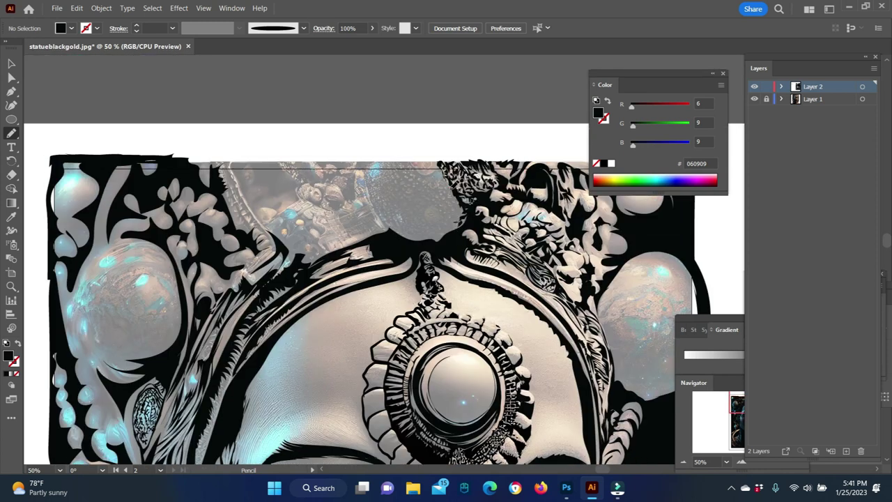
- Fill top-centre shapes black, extend the top border right, and fill around the ornament
drag(397, 223, 390, 227)
drag(282, 167, 327, 169)
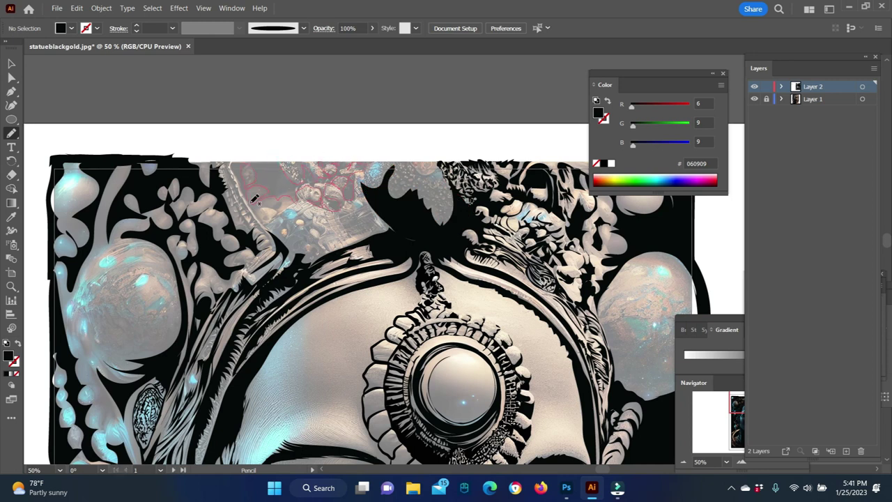
drag(278, 153, 169, 147)
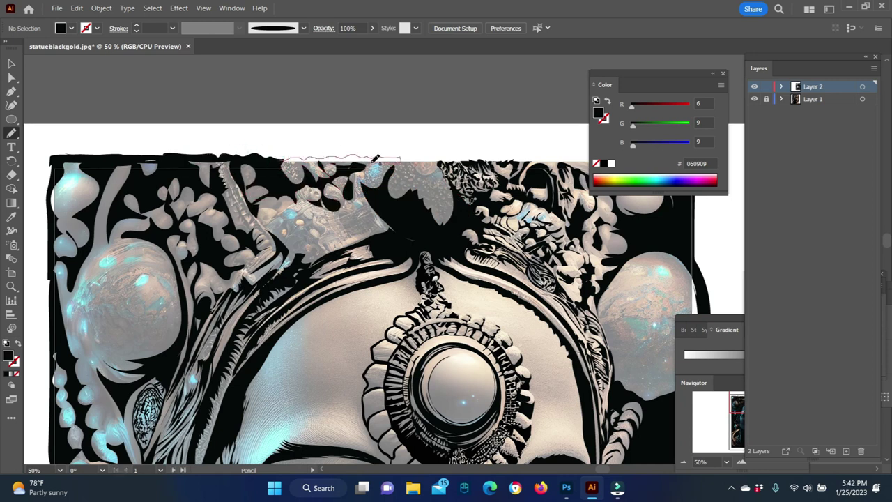
drag(281, 158, 282, 160)
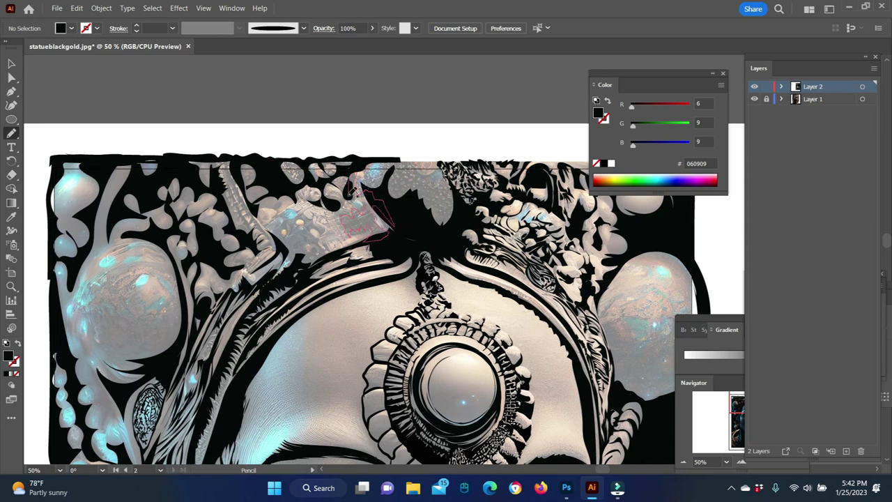
drag(352, 185, 350, 188)
drag(303, 237, 346, 242)
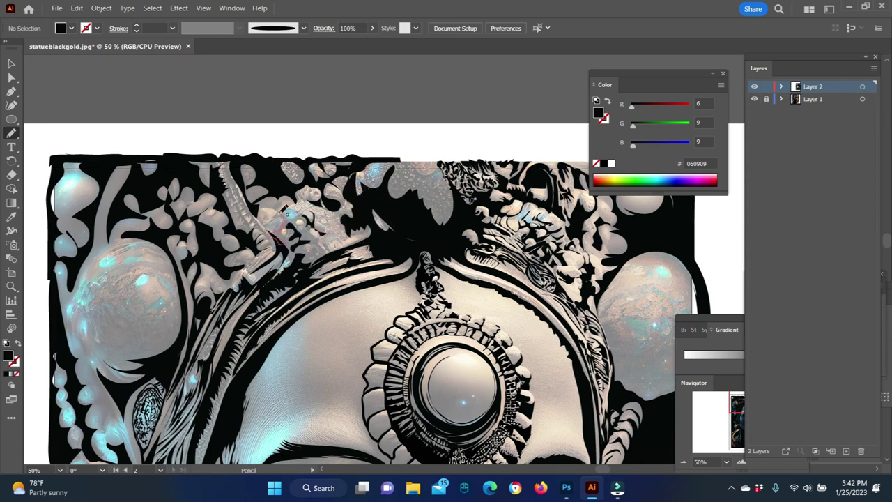
scroll(347, 242, up, 2)
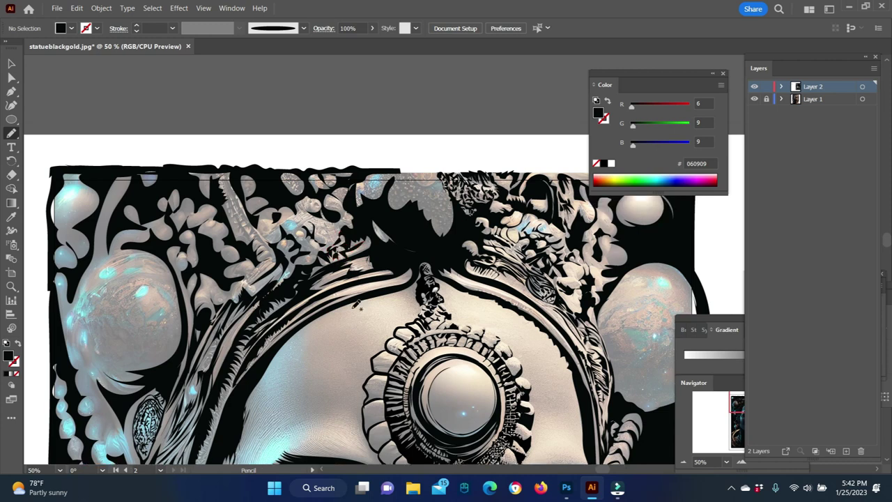
- Add a black shape beside the chin pendant and zoom out to the whole artwork
key(ctrl+minus)
key(ctrl+minus)
key(ctrl+minus)
click(754, 98)
key(ctrl+plus)
key(ctrl+plus)
key(ctrl+plus)
key(n)
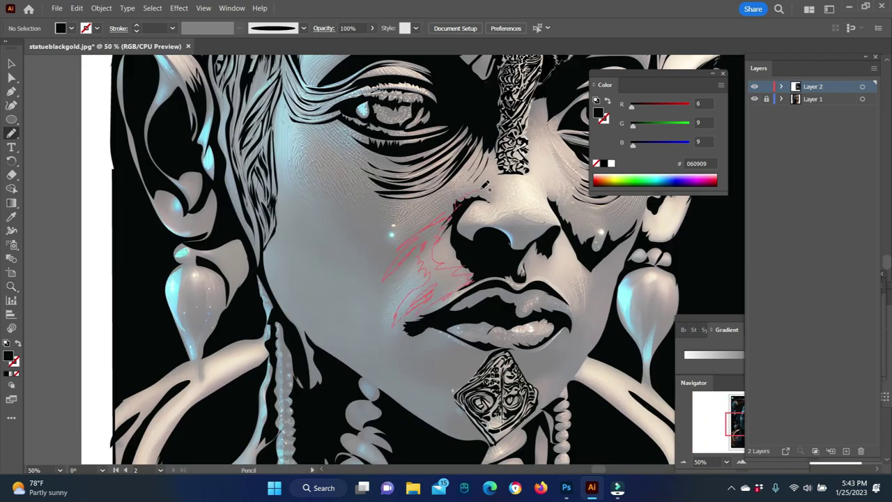
drag(449, 203, 449, 204)
drag(599, 470, 606, 469)
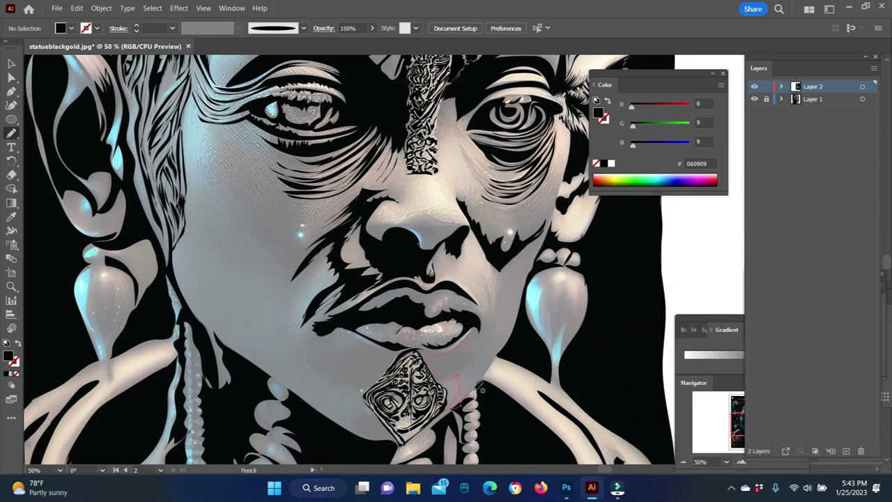
drag(486, 321, 485, 322)
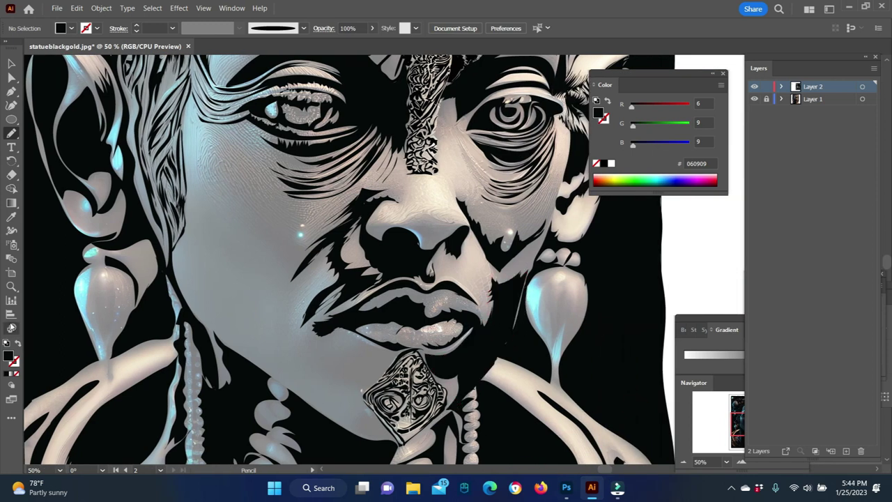
key(z)
key(ctrl+minus)
key(ctrl+minus)
key(ctrl+minus)
- Export the stencil as a JPEG into the statueartbw folder
click(57, 8)
click(264, 262)
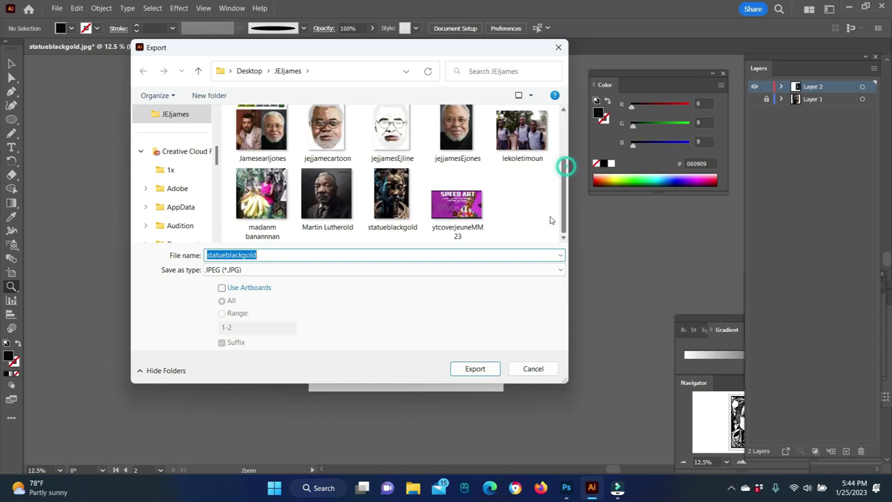
click(565, 167)
double_click(326, 139)
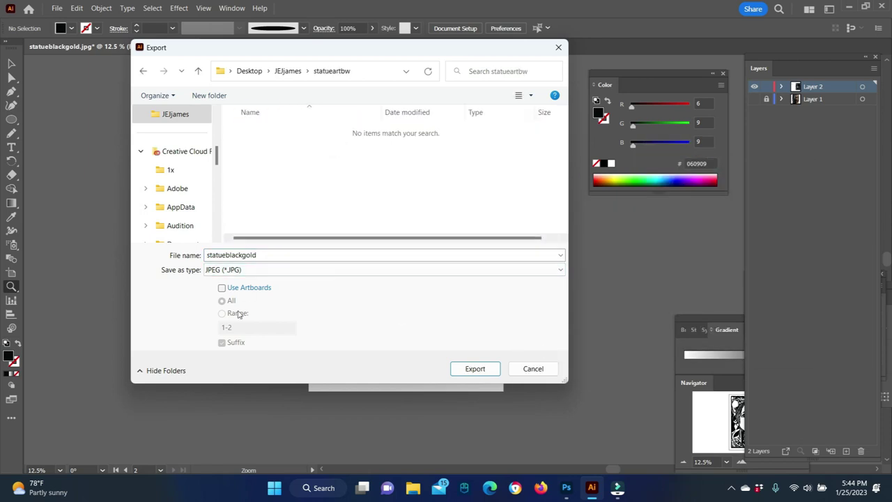
click(475, 368)
- Discard a stray pencil path and re-export the stencil as statueblackgold in PNG format
key(ctrl+plus)
key(ctrl+plus)
key(ctrl+plus)
key(n)
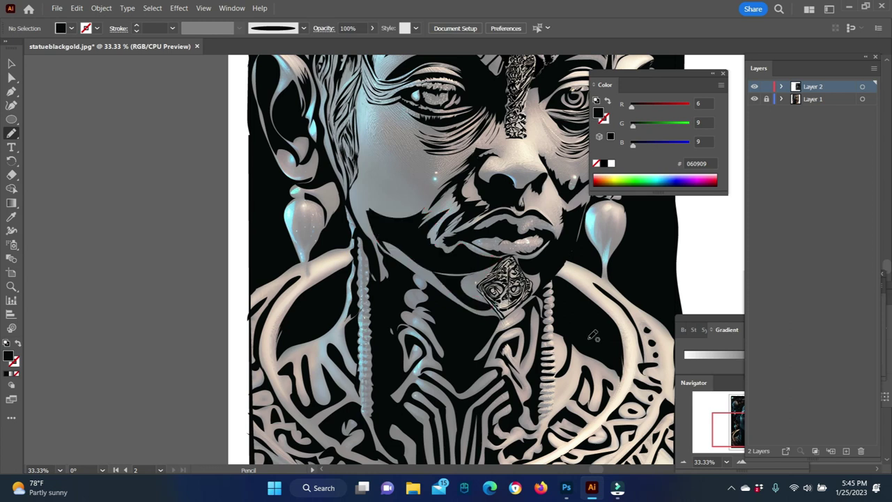
key(z)
key(ctrl+minus)
key(ctrl+minus)
click(57, 7)
click(261, 261)
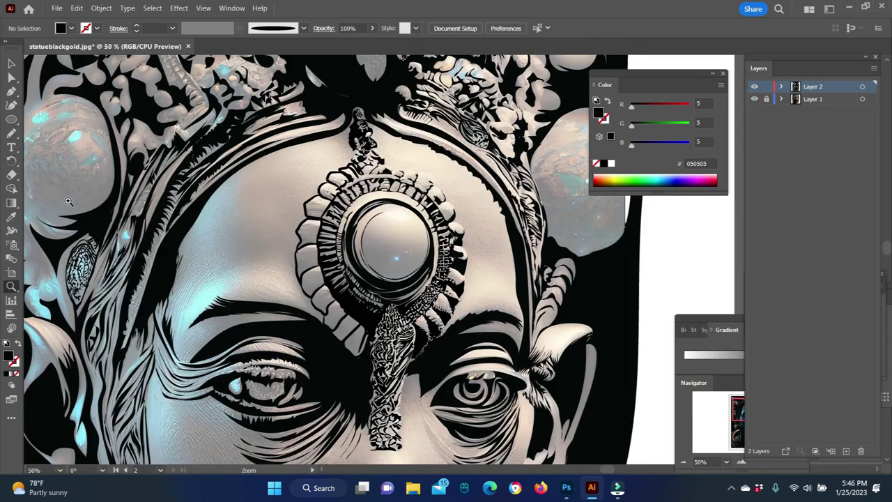
key(n)
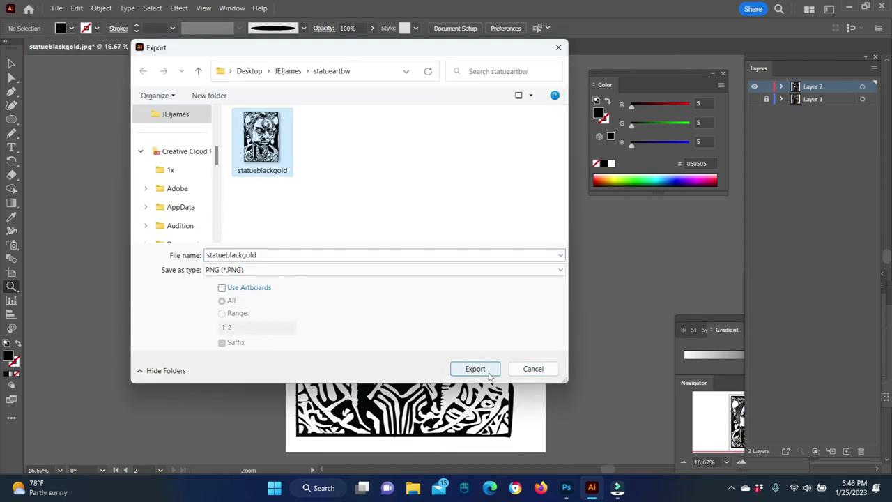
click(490, 377)
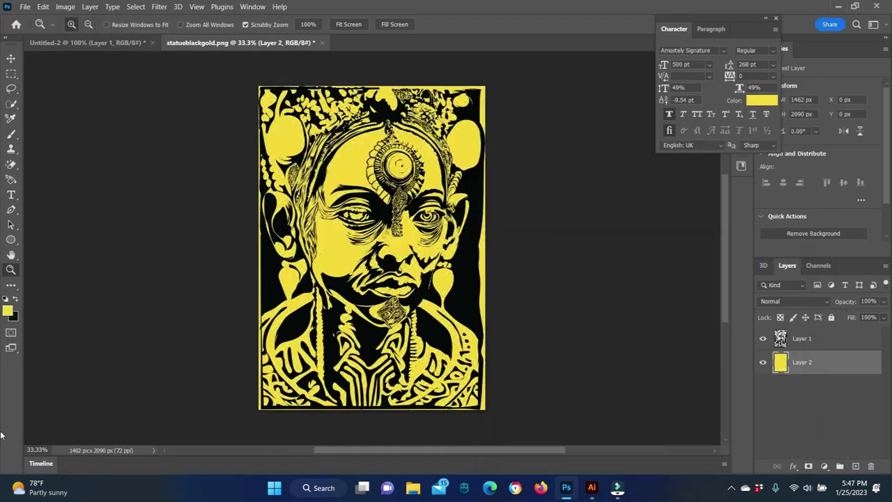
- Apply a purple Color Overlay effect to Layer 2
click(793, 465)
click(728, 277)
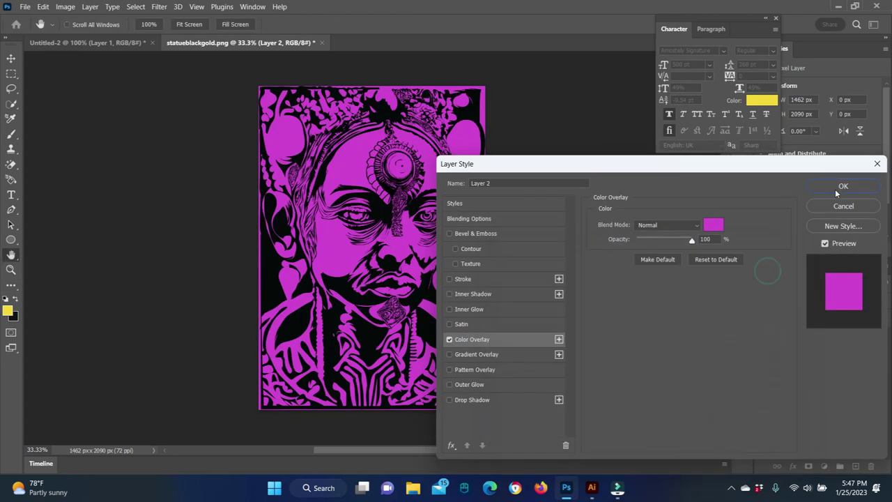
click(801, 338)
- Save a PNG copy of the purple version named statueblackgoldpurple
click(25, 7)
click(56, 160)
double_click(209, 333)
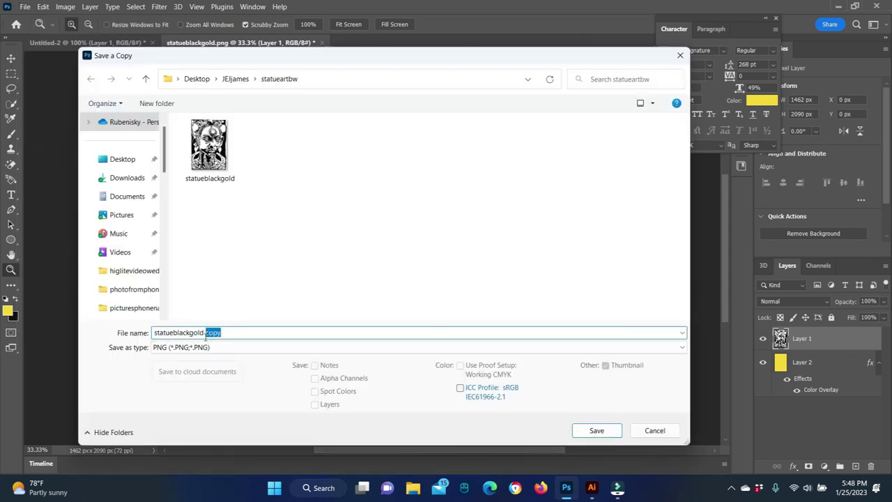
key(Return)
click(510, 159)
text(statueblackgoldpurple)
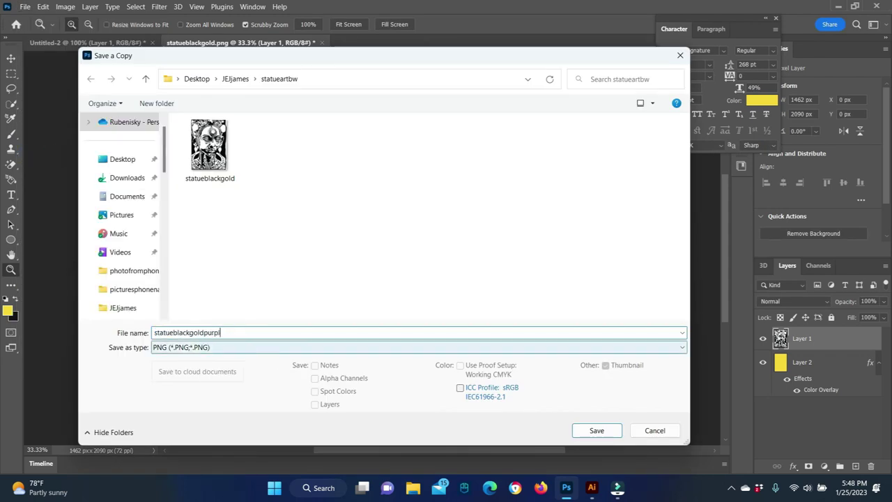
key(Return)
key(Return)
- Replace Layer 2's purple colour overlay with a Gradient Overlay and bring up its Gradient Editor
click(801, 362)
double_click(820, 389)
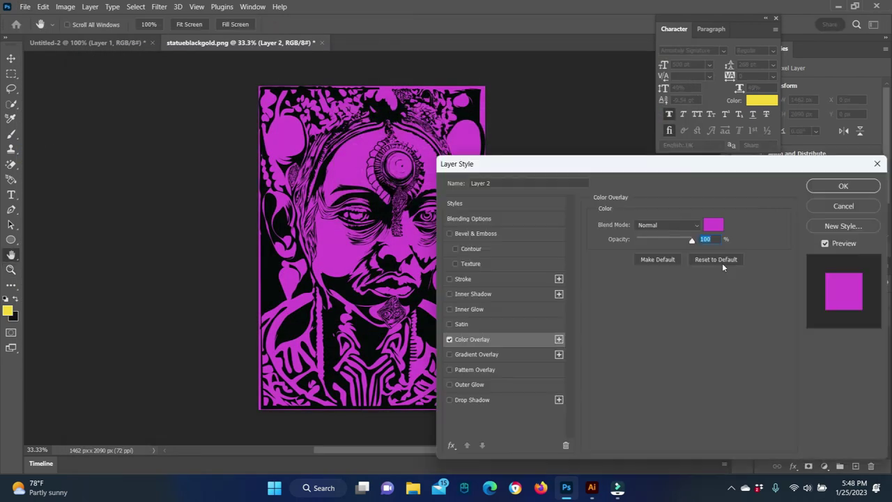
click(450, 340)
click(459, 357)
click(661, 284)
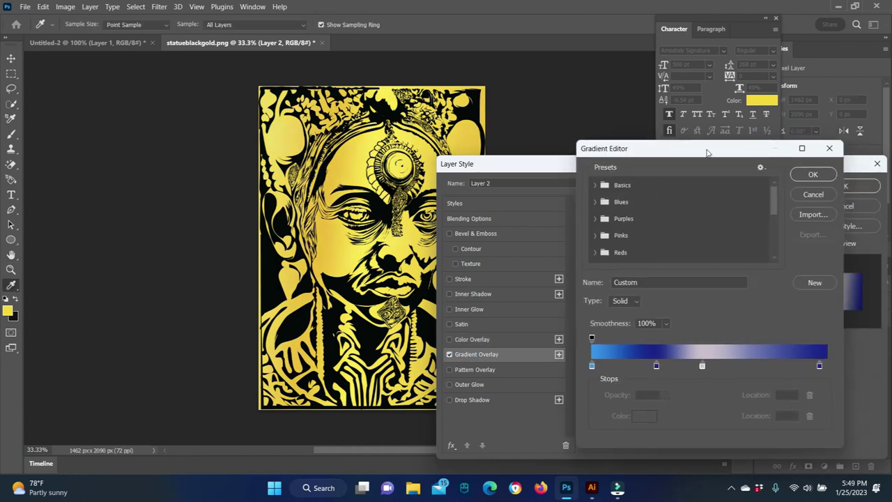
- Apply the blue gradient overlay and save a PNG copy as statueblackgoldblue
drag(706, 149, 742, 149)
key(Return)
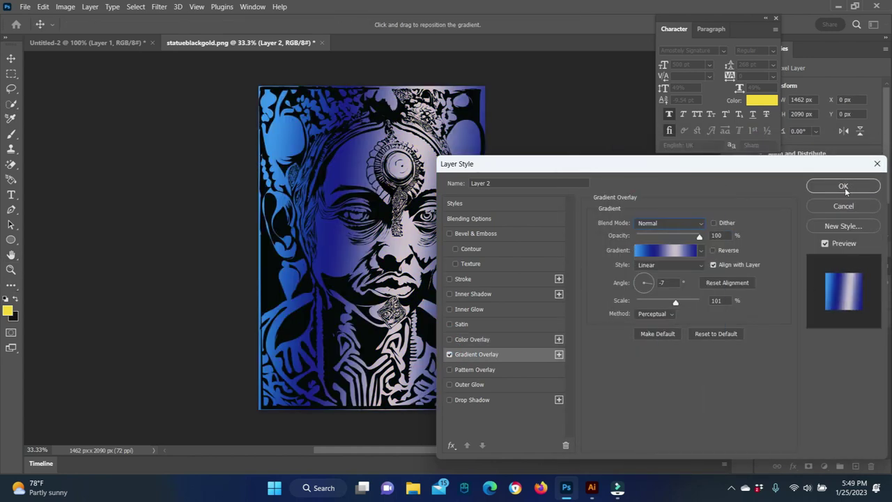
click(843, 186)
click(24, 6)
click(59, 151)
click(592, 427)
- Recolour all four gradient stops of the overlay to yellow for a gold gradient
click(793, 466)
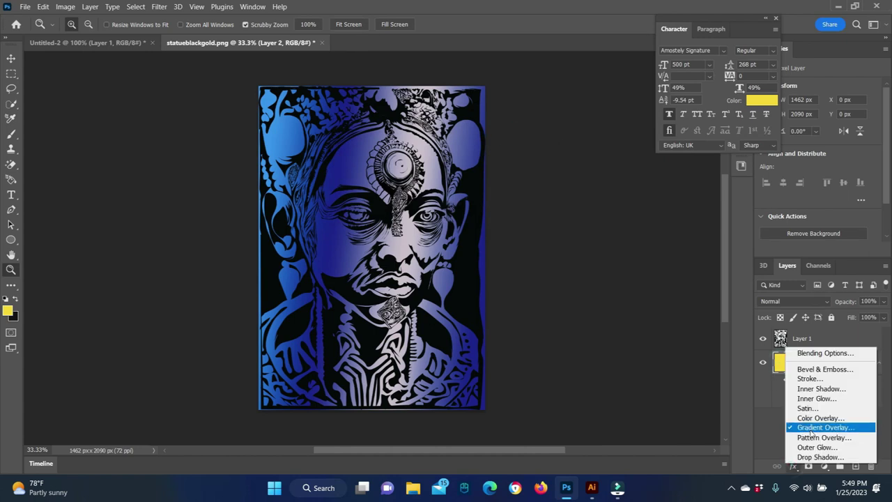
click(811, 427)
double_click(628, 365)
click(611, 284)
key(Return)
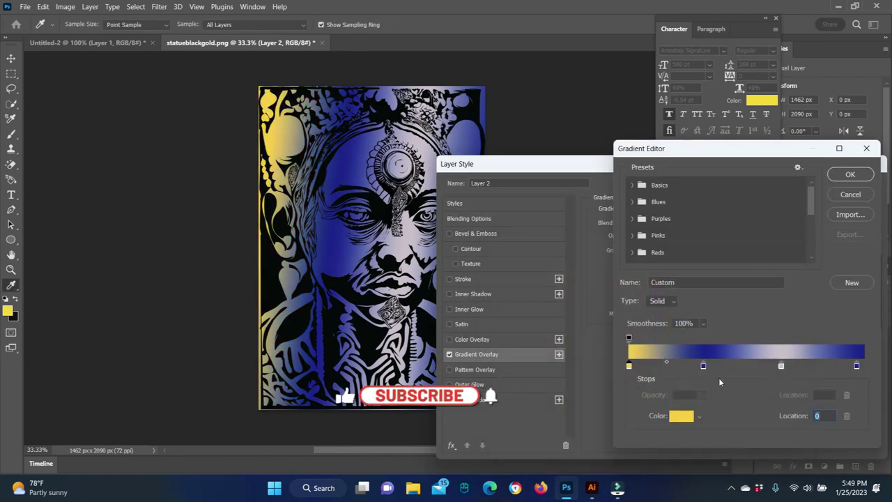
double_click(703, 365)
key(Return)
double_click(781, 365)
key(Return)
double_click(856, 365)
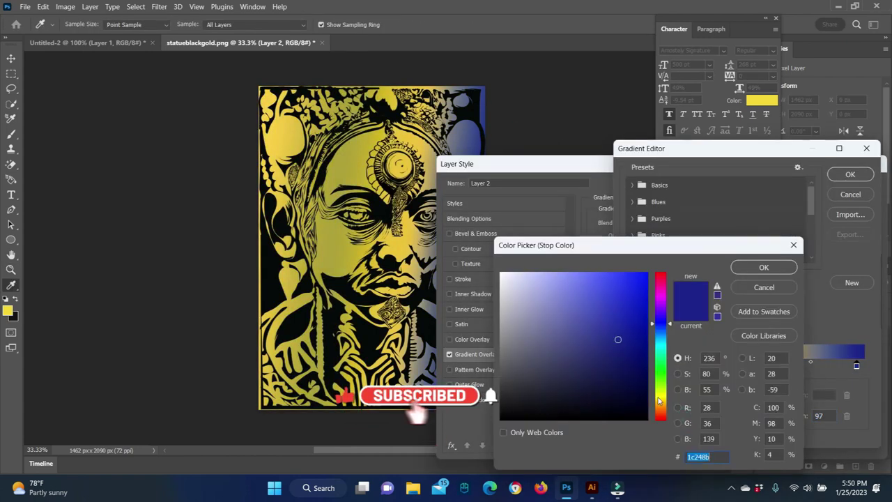
click(658, 400)
key(Return)
key(Return)
- Apply the gold gradient overlay, save a copy of the gold version, and merge the layers
key(Return)
click(25, 6)
click(49, 151)
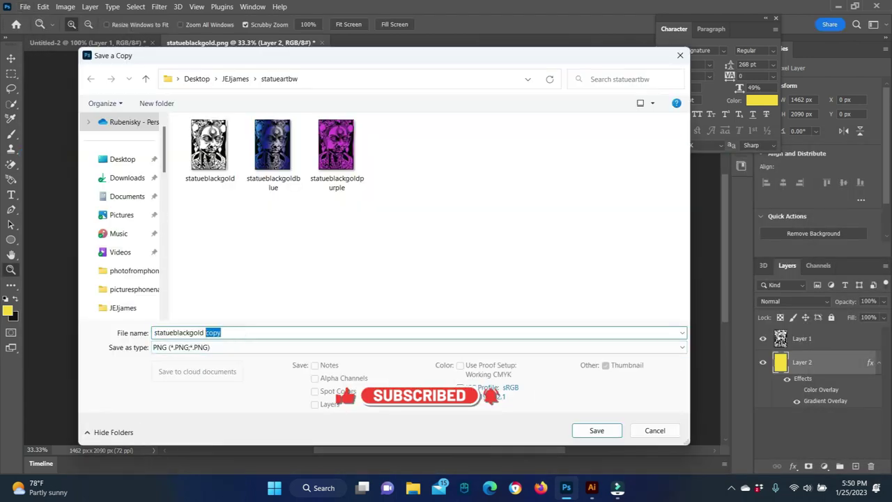
key(Return)
key(Return)
key(ctrl+e)
click(159, 7)
- Apply the Oil Paint filter, widen the canvas rightward, and fill the new strip yellow
click(335, 280)
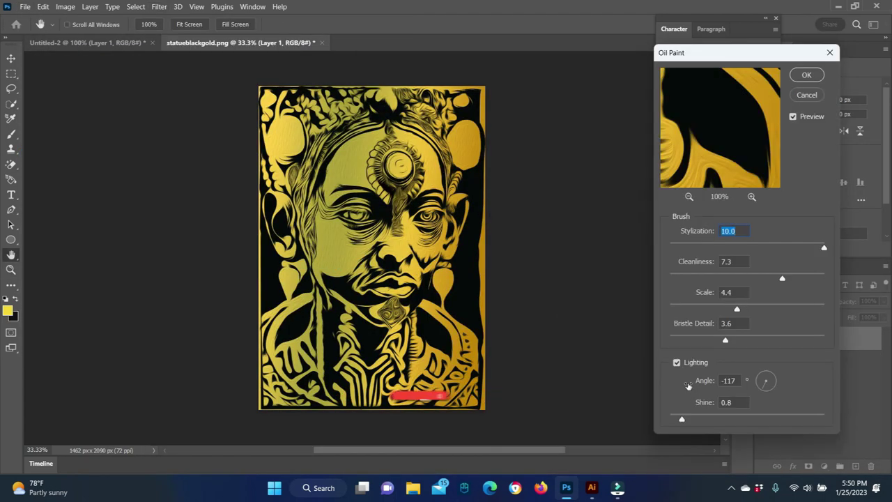
click(806, 74)
key(m)
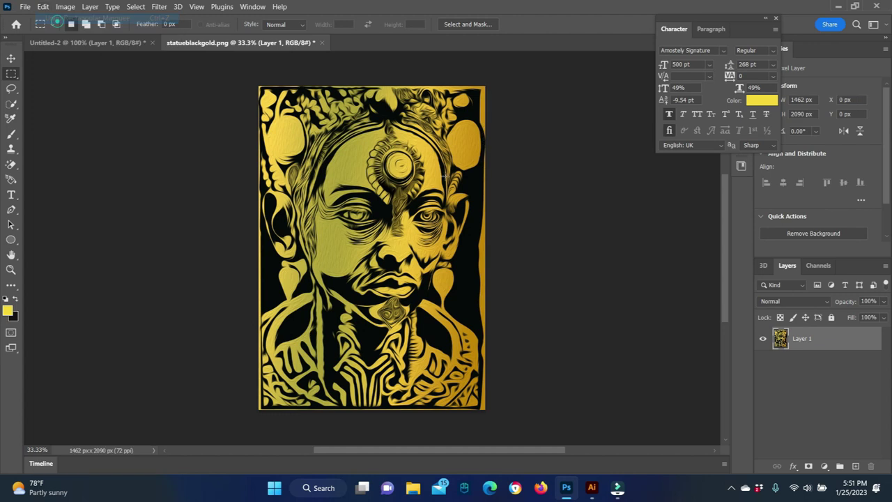
click(11, 285)
key(Return)
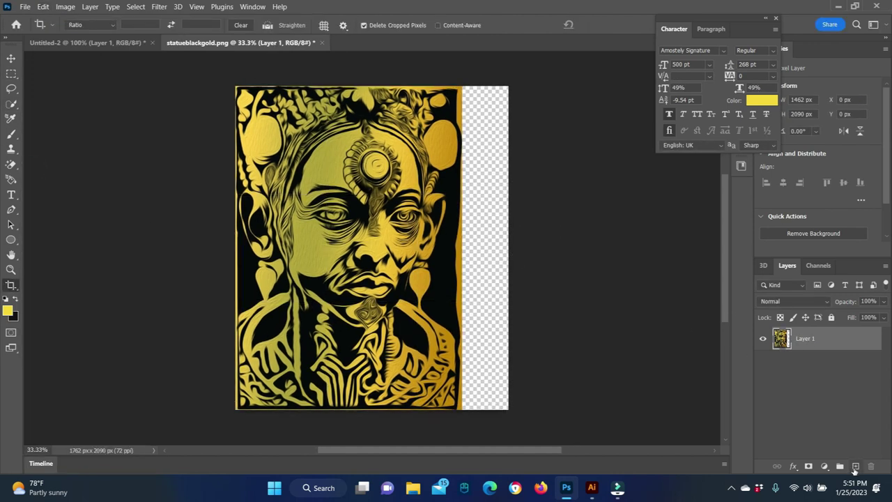
key(alt+BackSpace)
- Give the yellow strip a Gradient Overlay layer effect
click(792, 465)
click(822, 439)
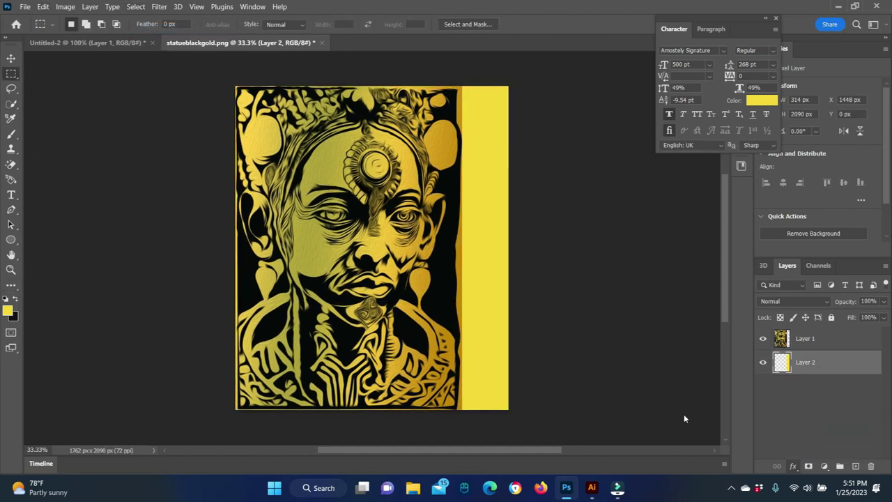
mouse_move(727, 117)
mouse_down()
mouse_move(730, 96)
mouse_move(700, 97)
mouse_up()
click(824, 116)
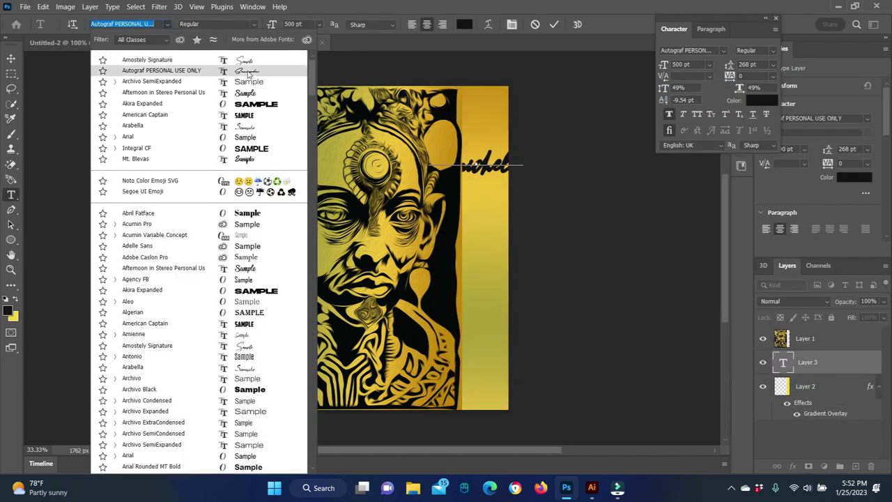
- Add the signature text in Arabella, rotate it vertical, and give it a colour overlay
click(658, 344)
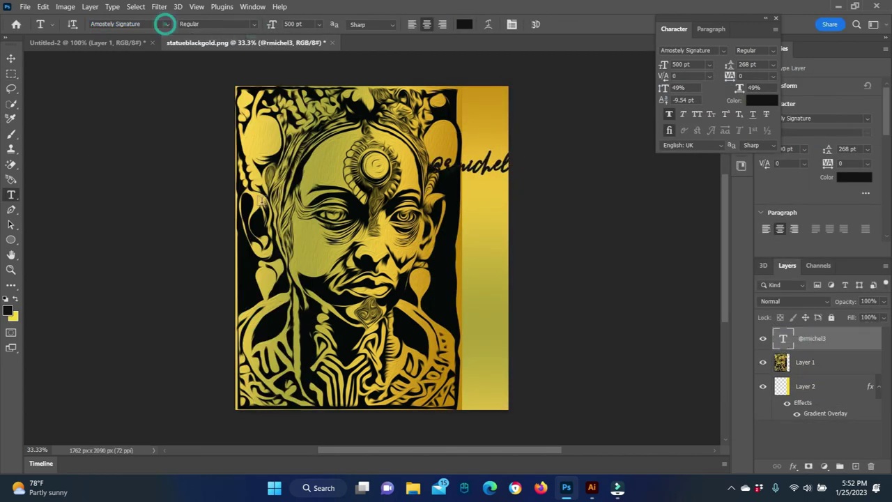
key(Down)
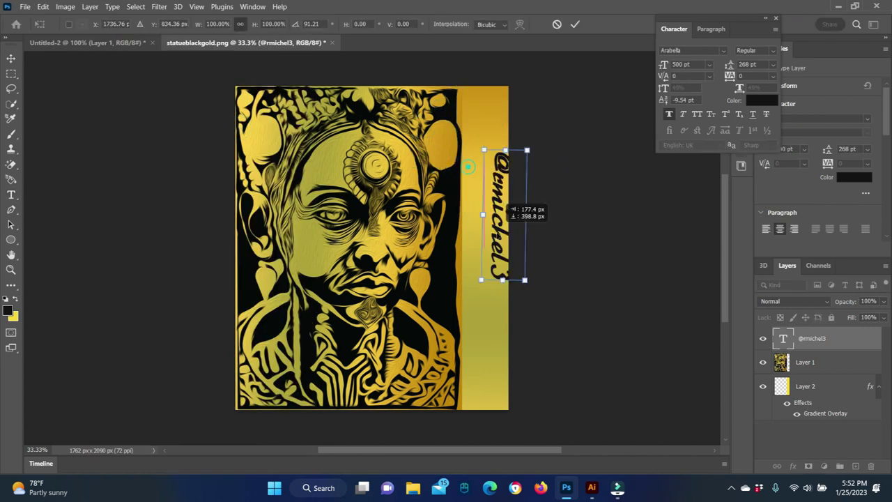
key(Return)
click(792, 466)
click(812, 417)
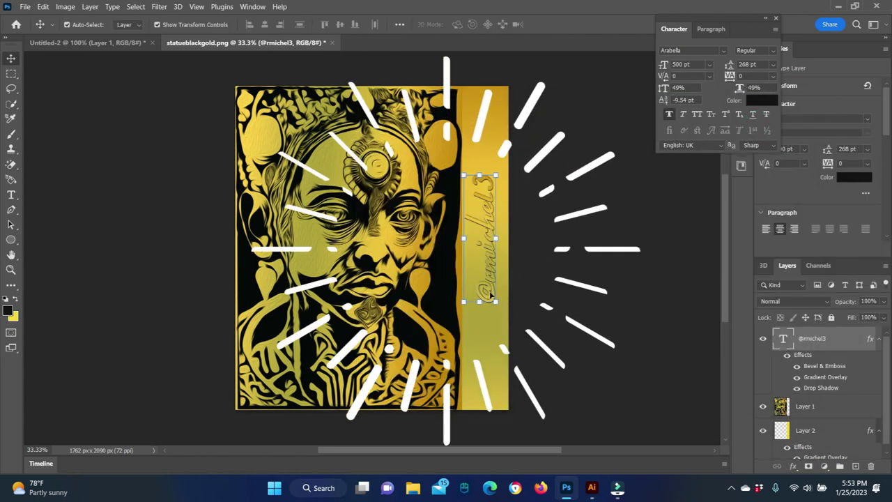
- Save a PNG copy of the finished gold poster in the statueartbw folder
key(ctrl+alt+s)
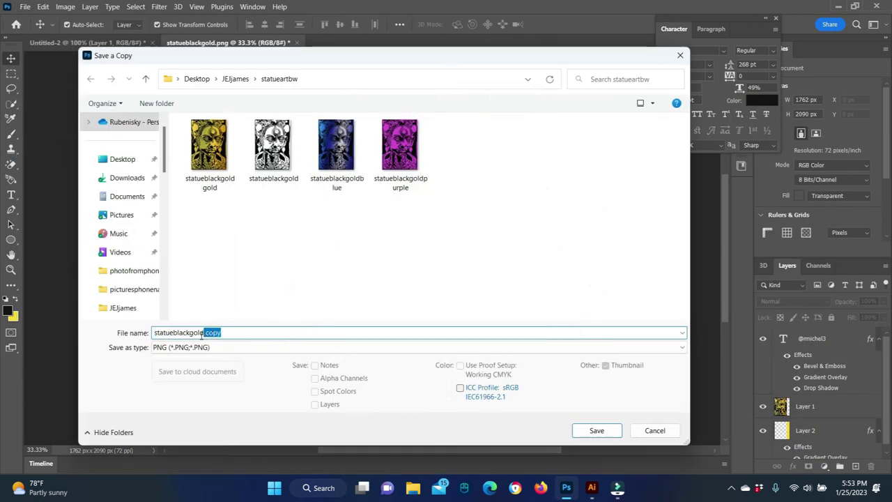
click(596, 430)
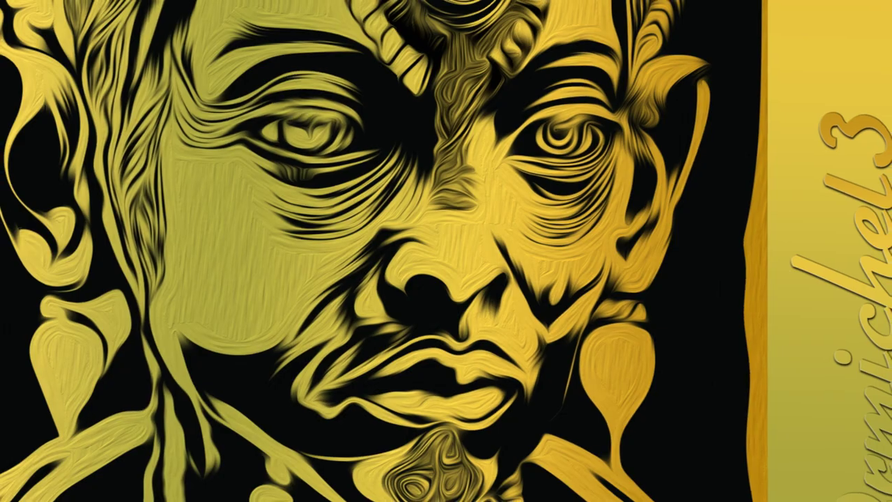